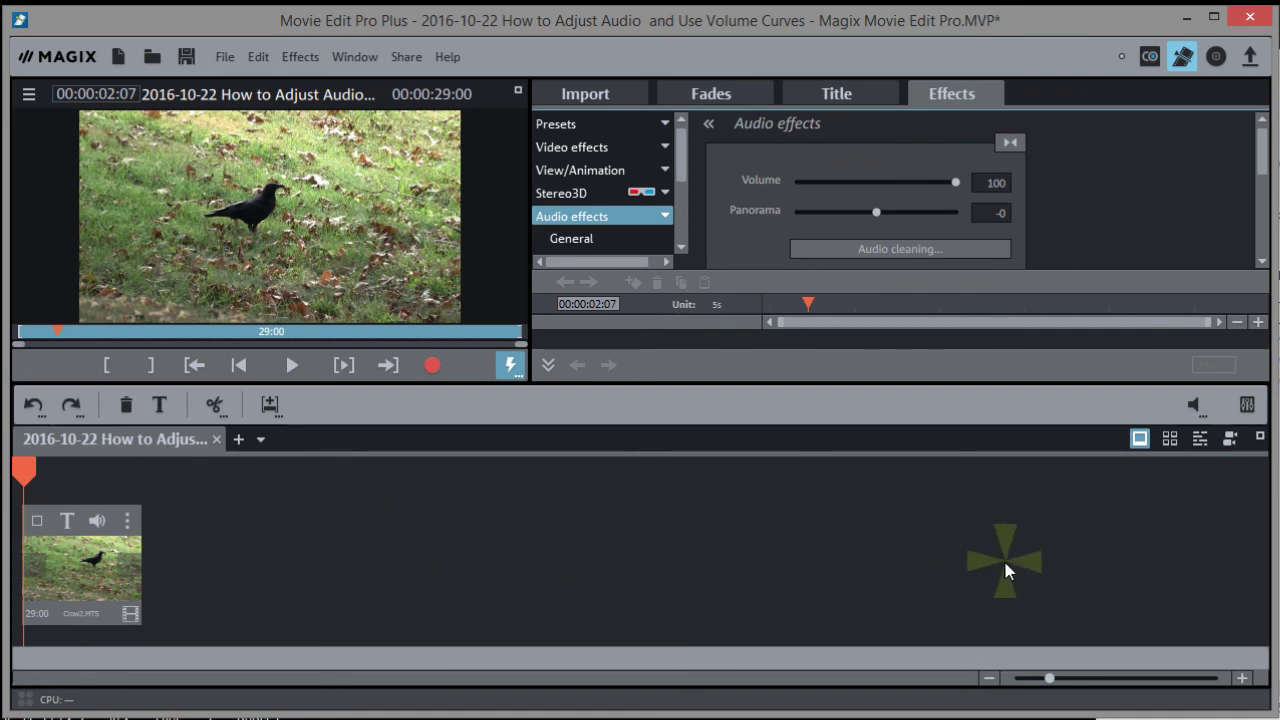
- Switch to the multi-track timeline, select the Crow2.MTS, recorded audio and Sport Down Under clips, and briefly preview
{"action": "left_click", "coordinate": [1199, 440]}
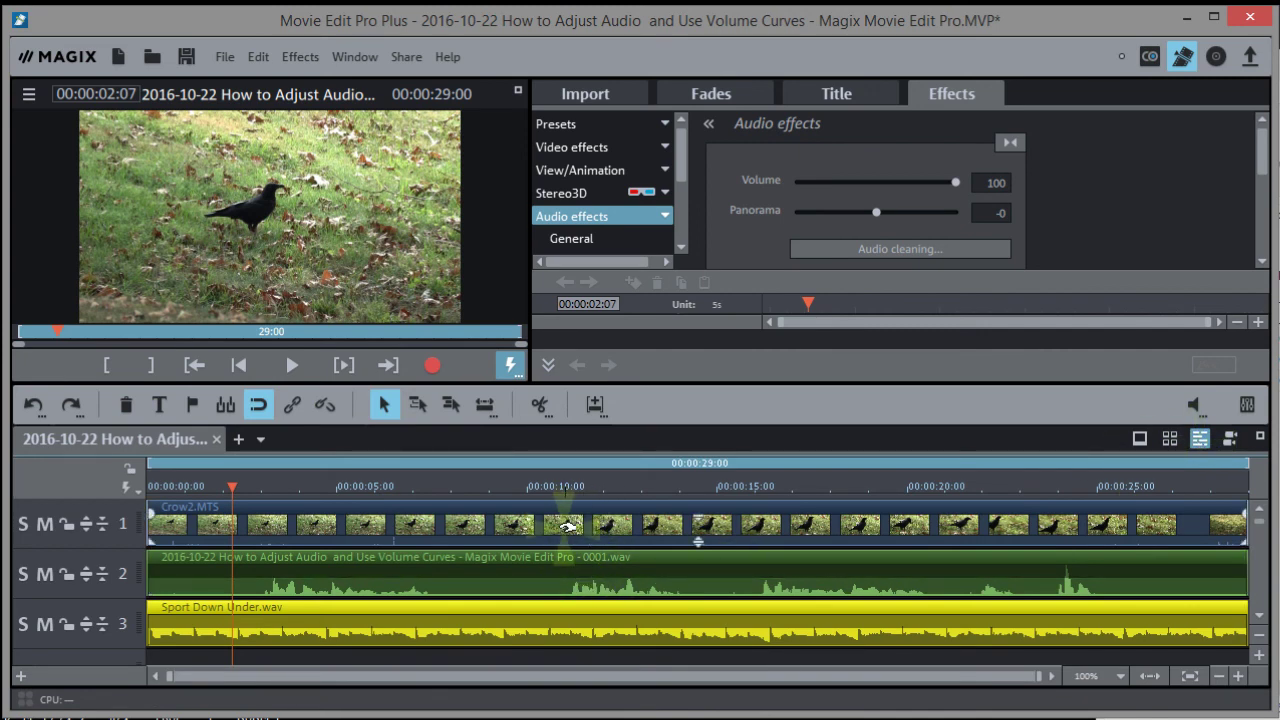
{"action": "left_click", "coordinate": [567, 532]}
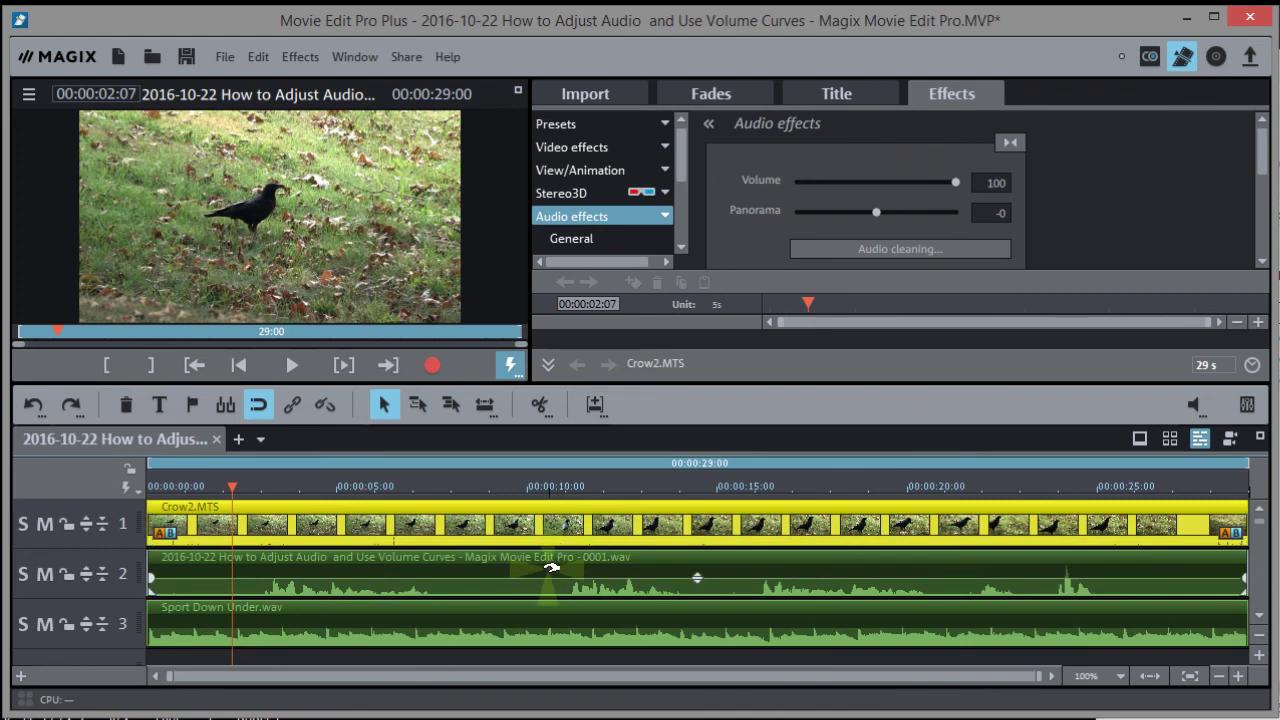
{"action": "left_click", "coordinate": [552, 570]}
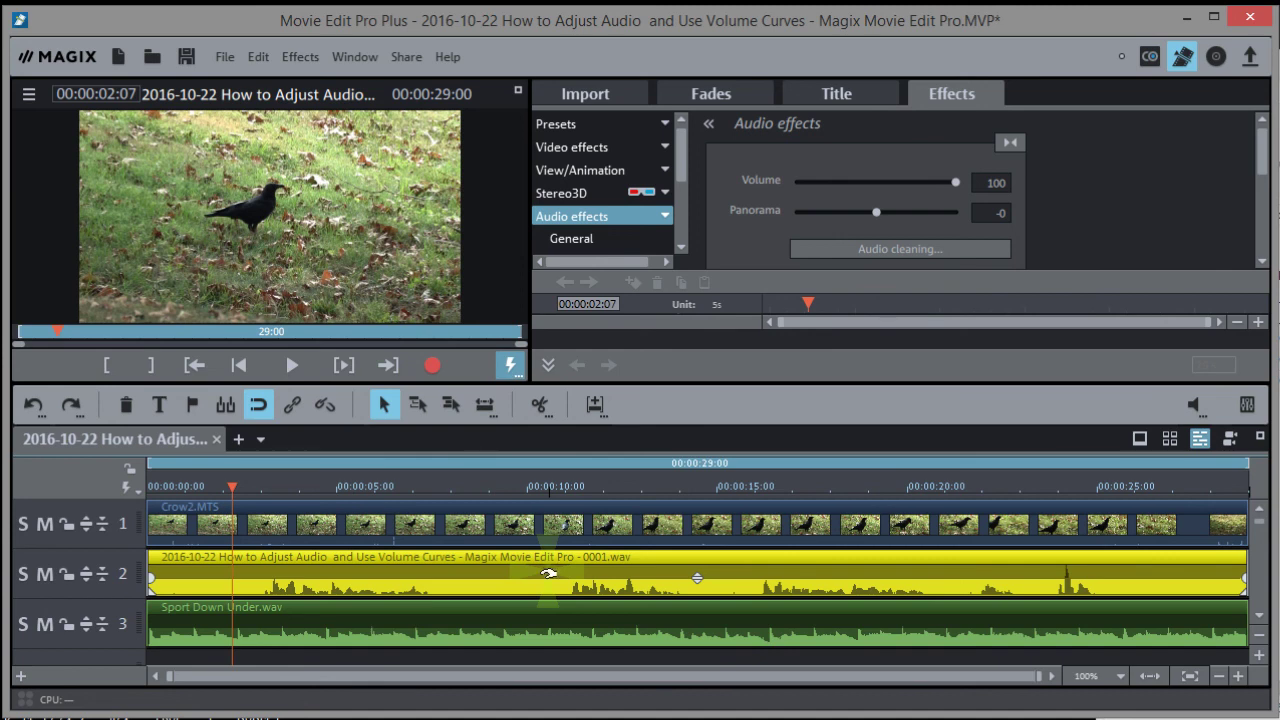
{"action": "left_click", "coordinate": [527, 627]}
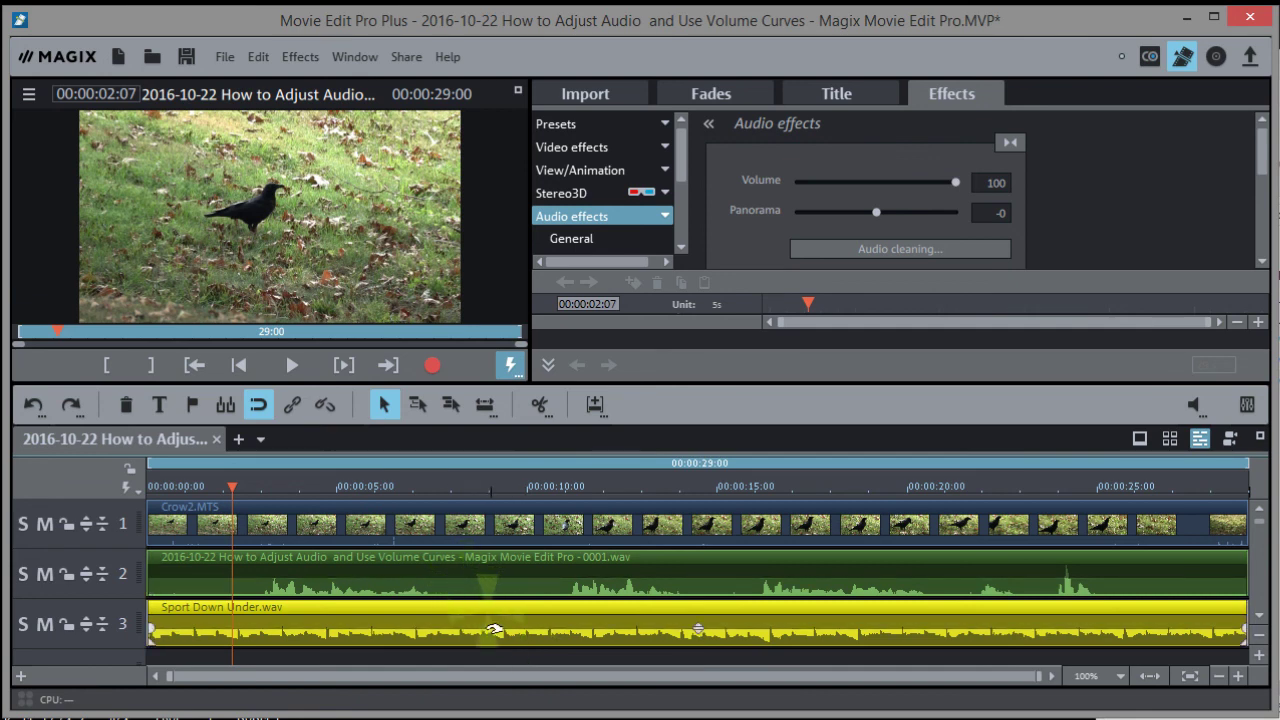
{"action": "left_click", "coordinate": [285, 363]}
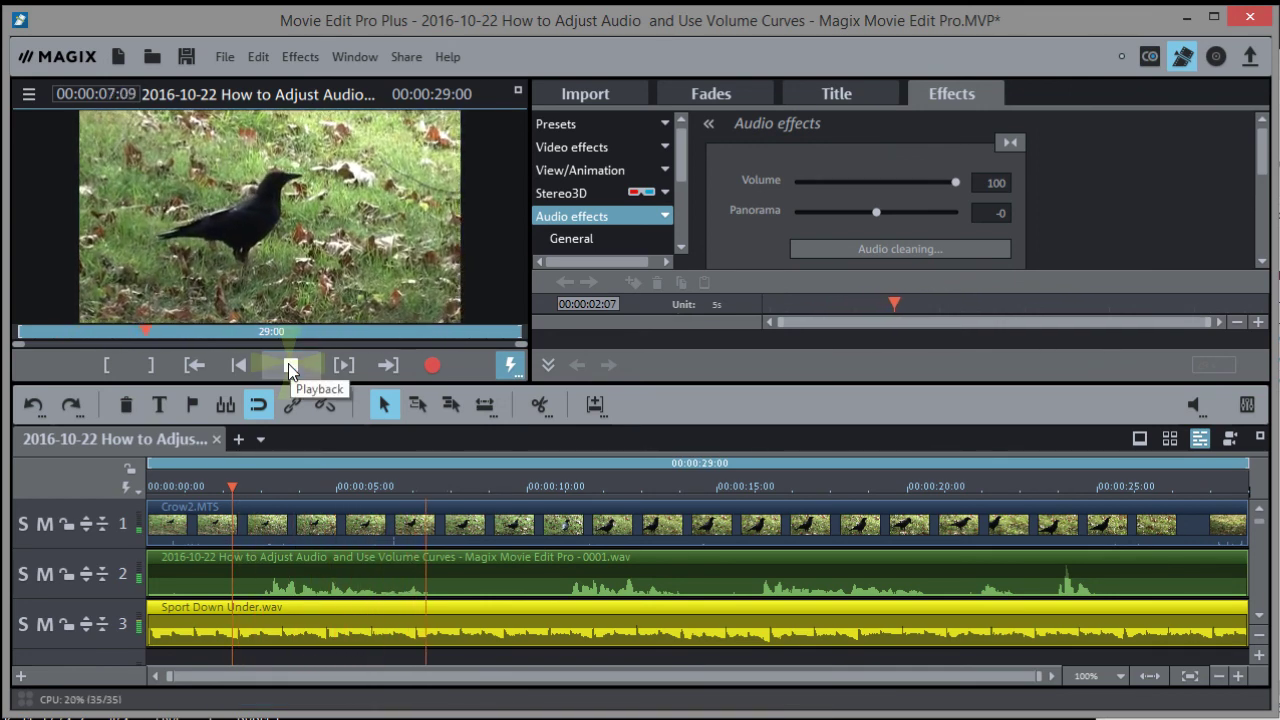
{"action": "left_click", "coordinate": [288, 365]}
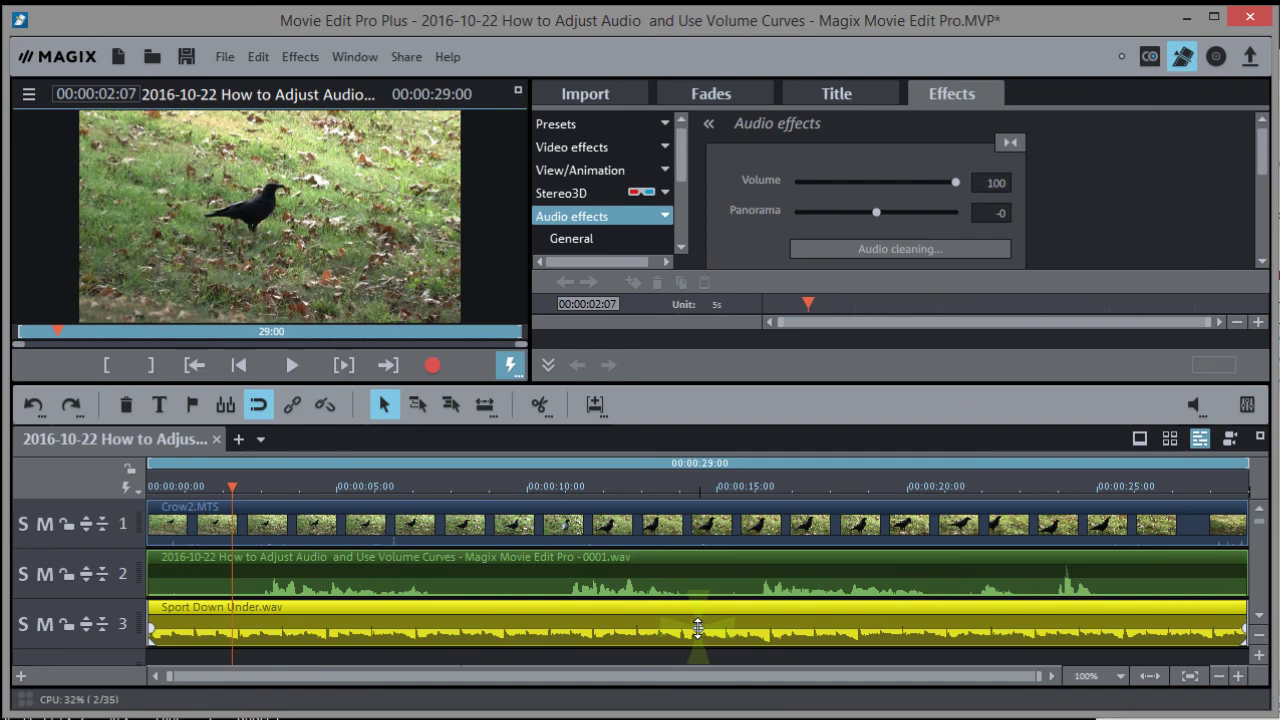
- Adjust the Sport Down Under clip's volume handle, settling it back near 0 dB
{"action": "left_click_drag", "start_coordinate": [698, 628], "coordinate": [698, 625]}
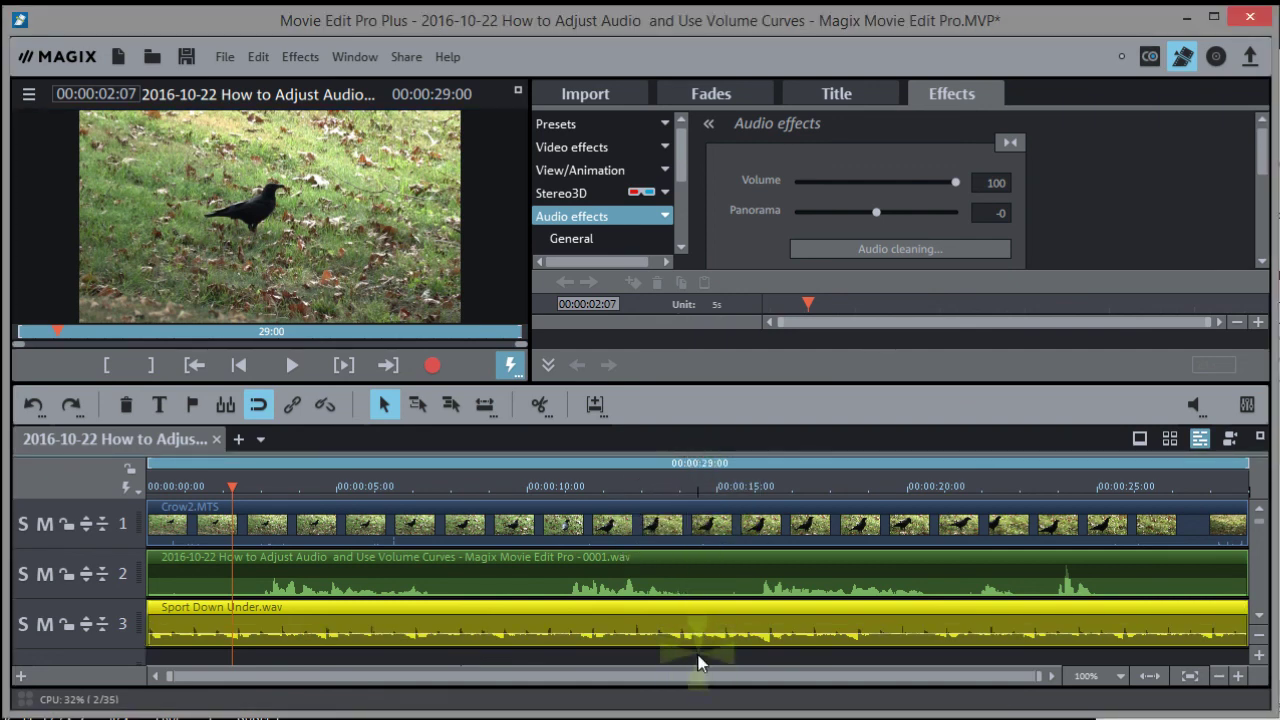
{"action": "left_click_drag", "start_coordinate": [698, 632], "coordinate": [699, 457]}
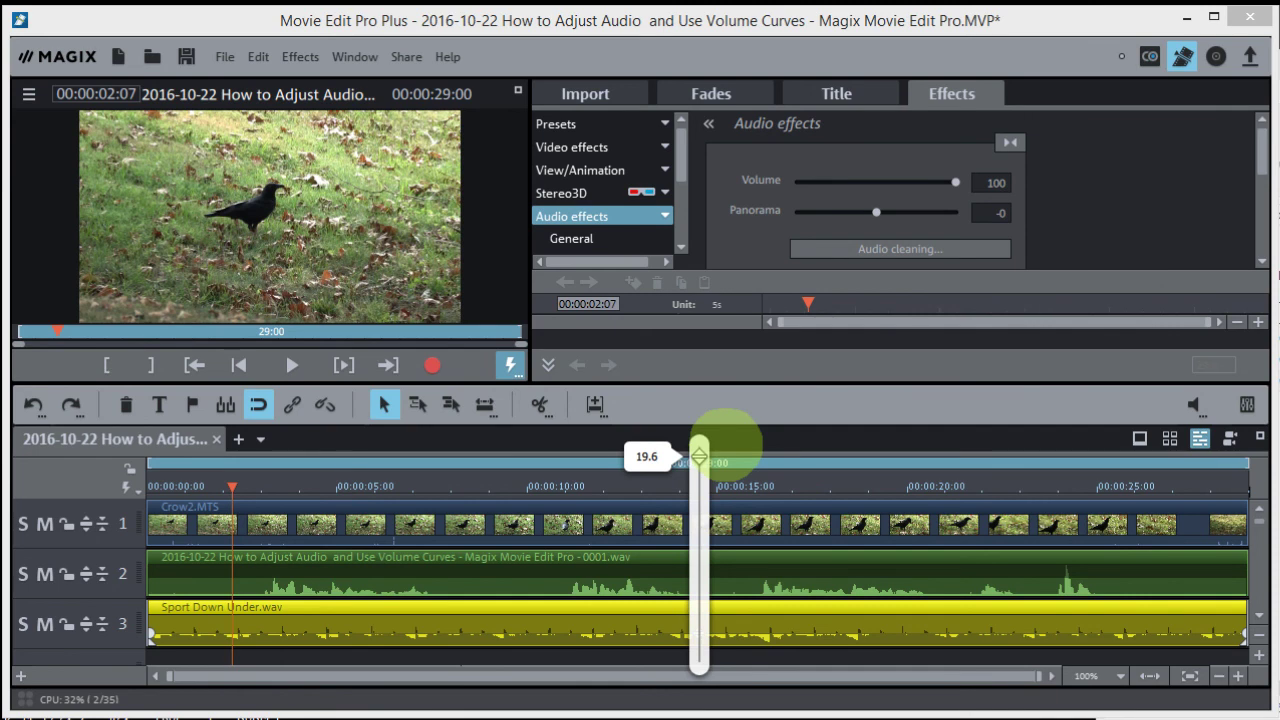
{"action": "left_click_drag", "start_coordinate": [699, 457], "coordinate": [699, 503]}
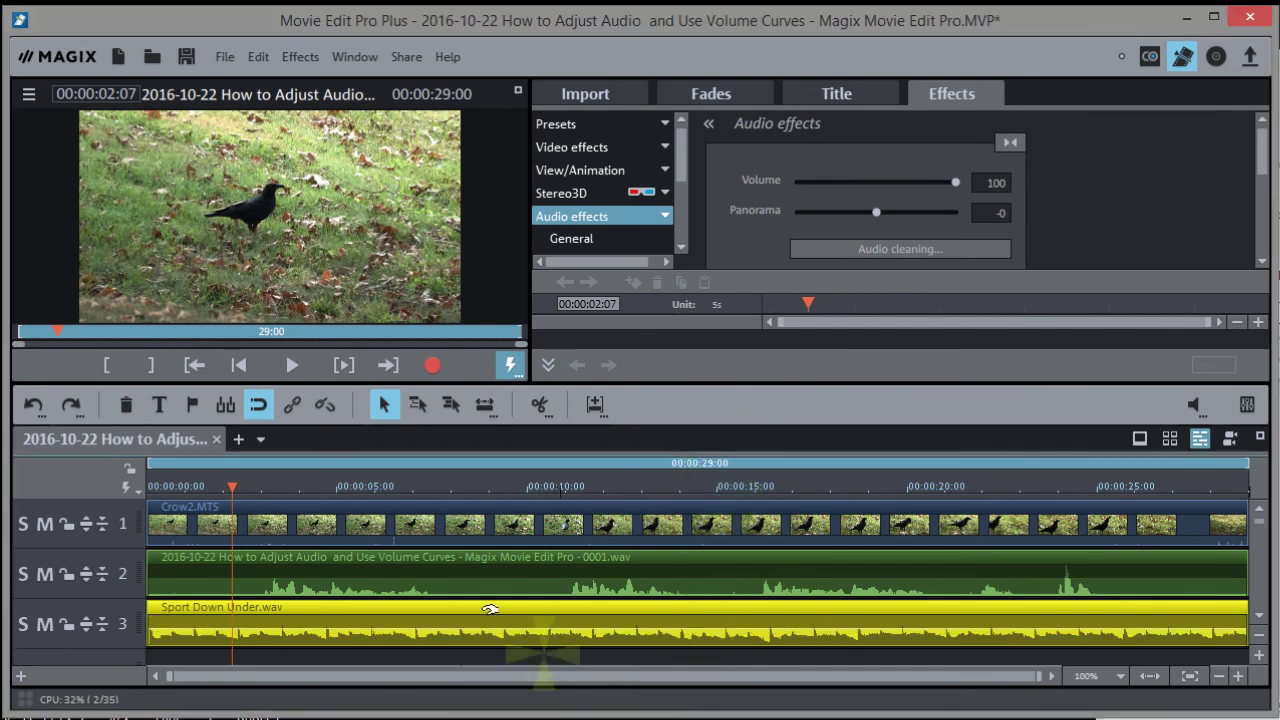
- Play the project and pull the music clip's volume down while listening, then stop
{"action": "left_click", "coordinate": [292, 365]}
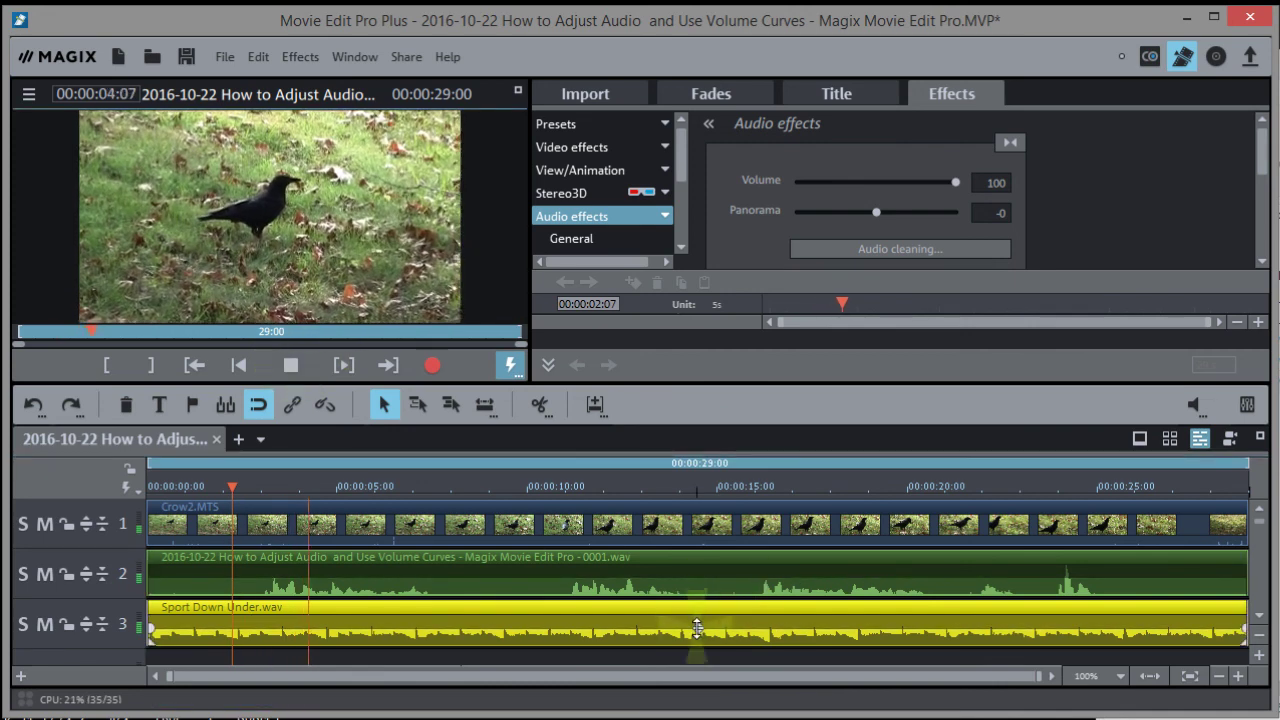
{"action": "left_click_drag", "start_coordinate": [698, 497], "coordinate": [698, 561]}
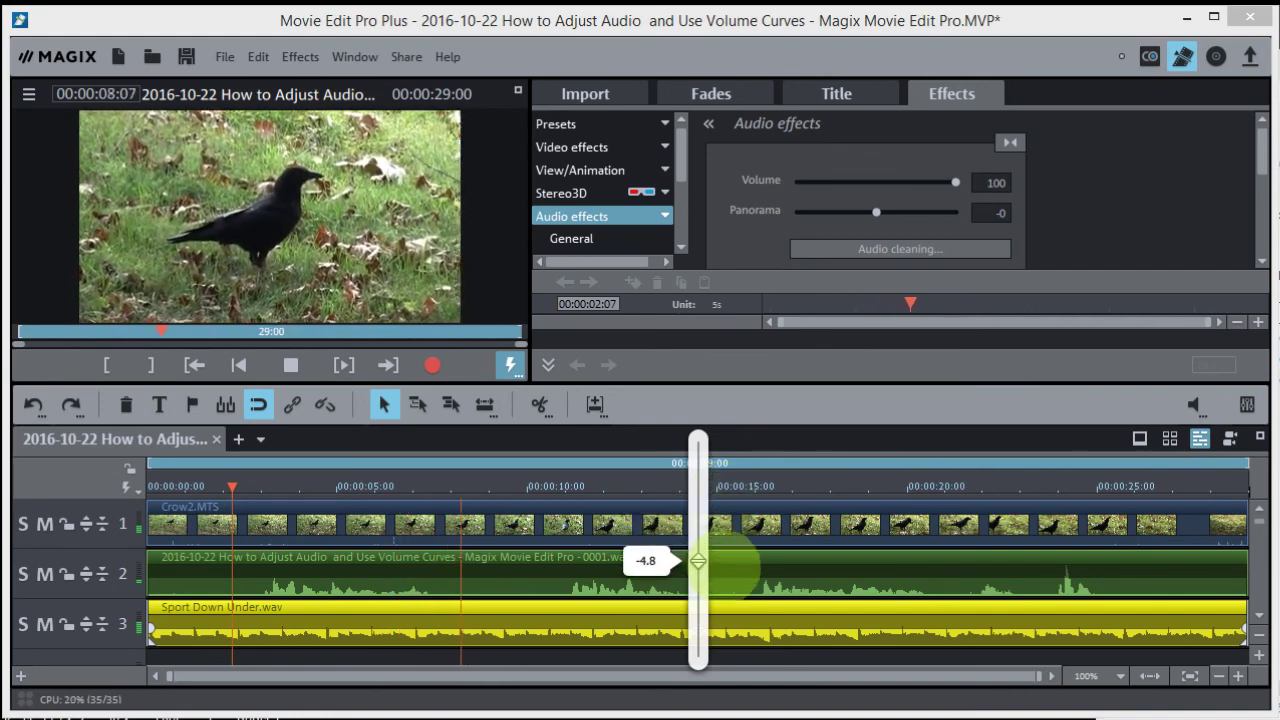
{"action": "left_click_drag", "start_coordinate": [698, 561], "coordinate": [702, 628]}
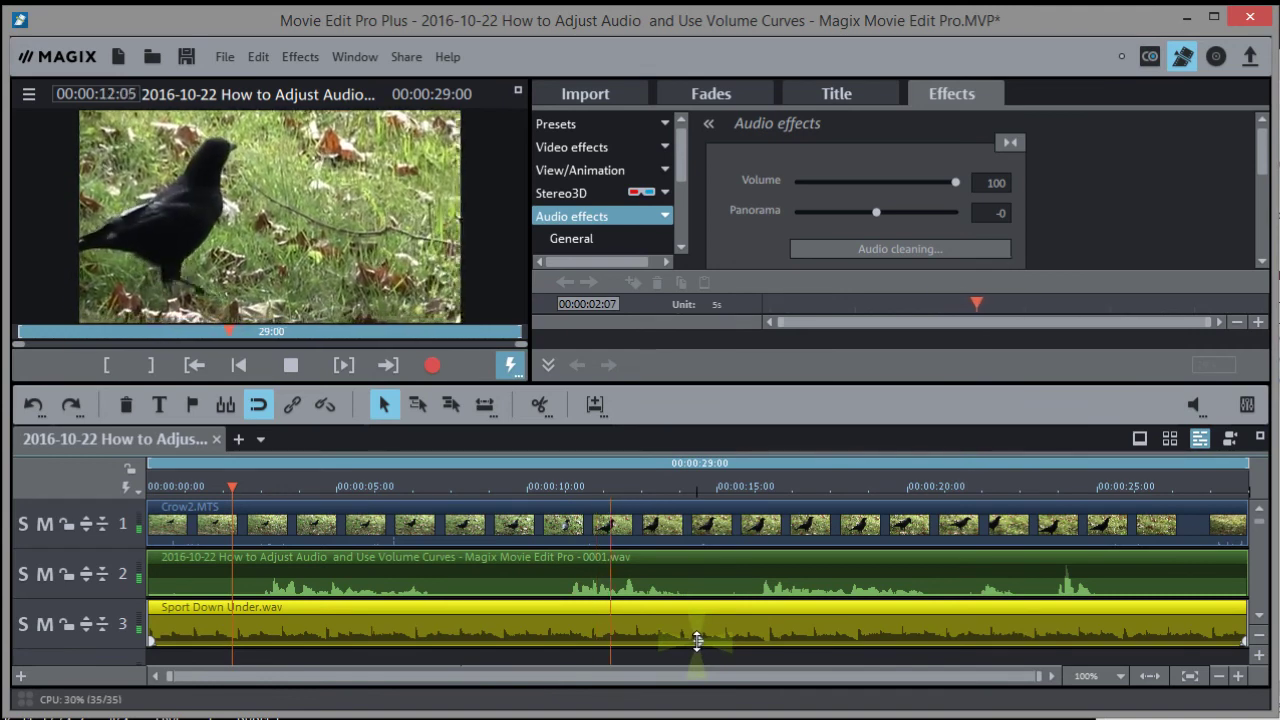
{"action": "left_click", "coordinate": [697, 640]}
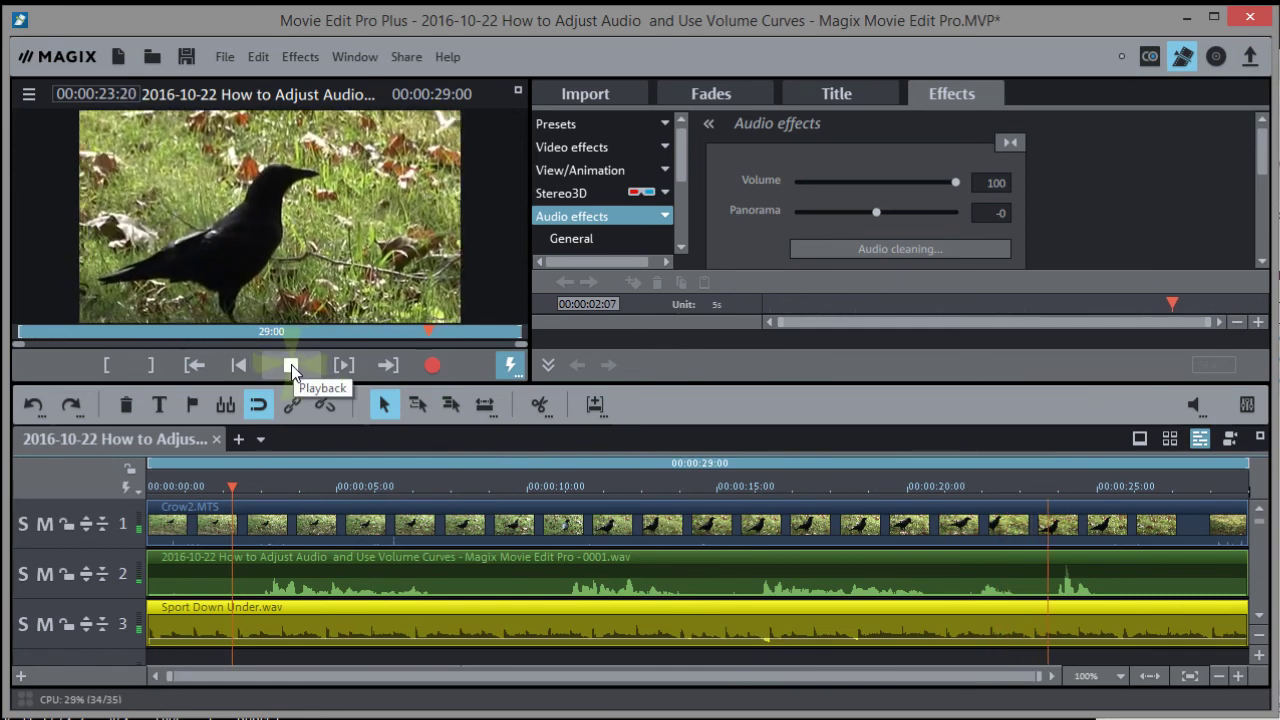
{"action": "left_click", "coordinate": [291, 364]}
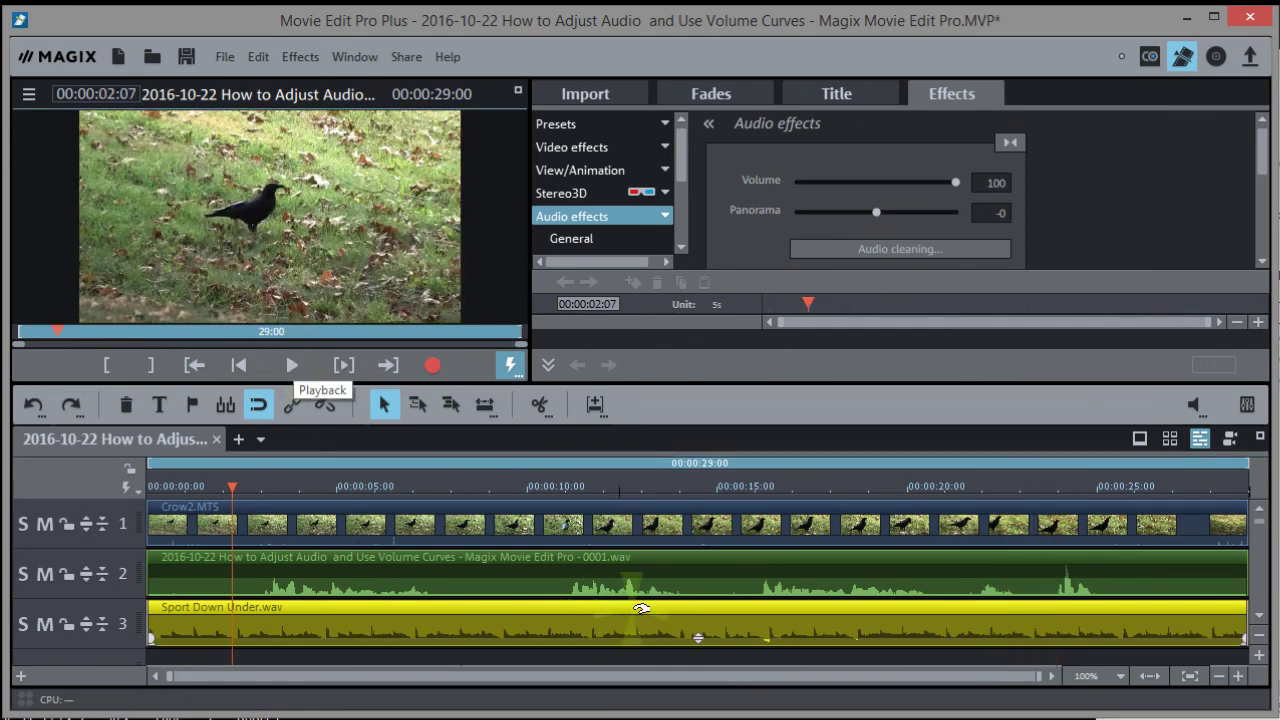
{"action": "mouse_move", "coordinate": [697, 637]}
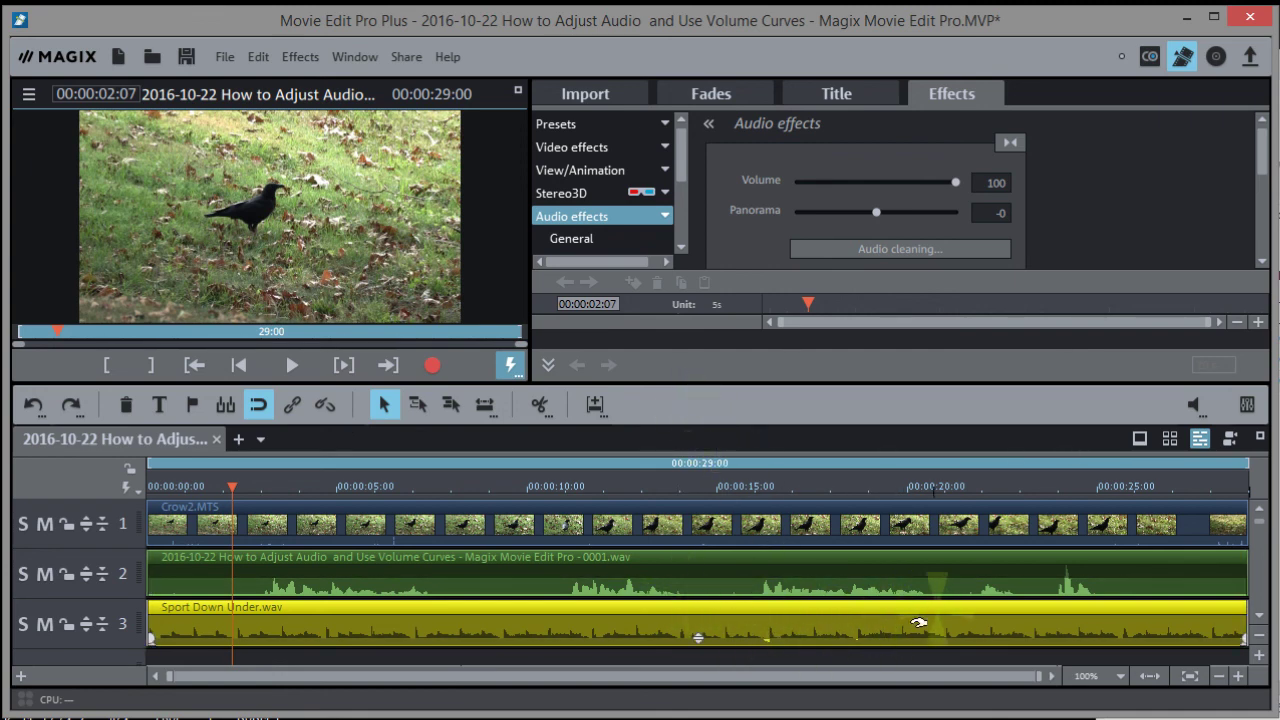
{"action": "left_click", "coordinate": [1247, 405]}
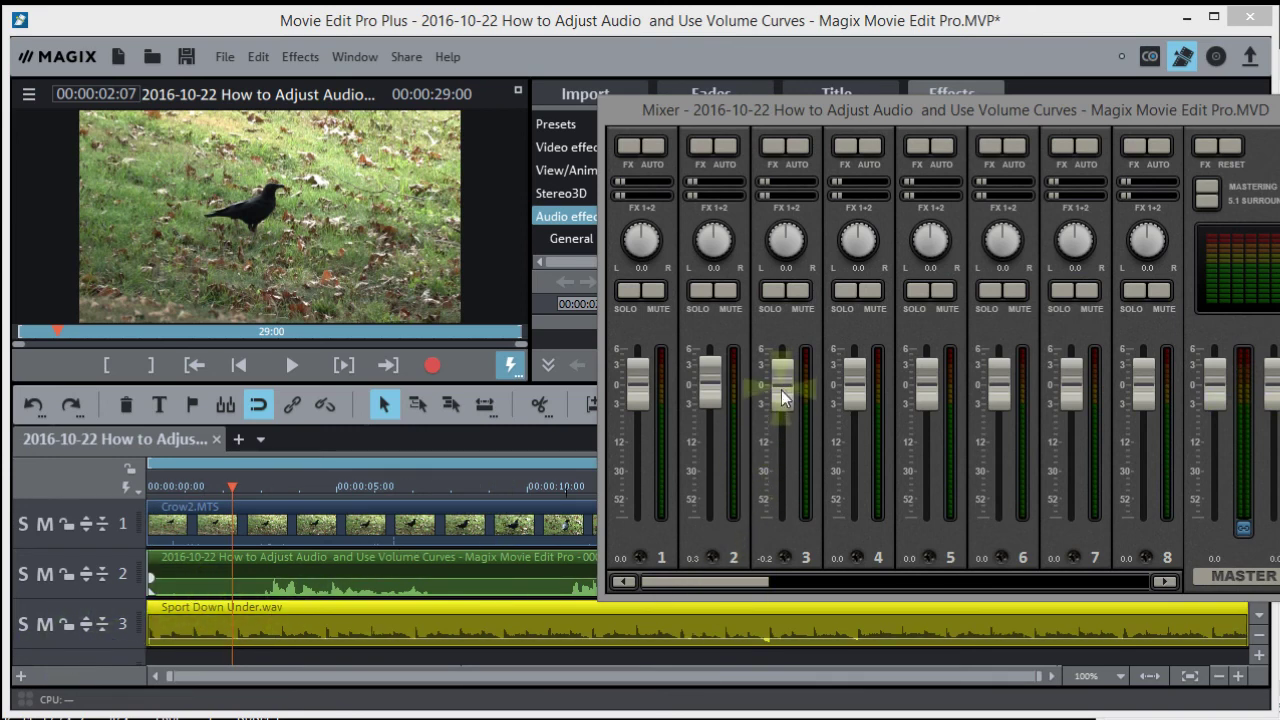
{"action": "mouse_move", "coordinate": [783, 397]}
{"action": "left_mouse_down"}
{"action": "mouse_move", "coordinate": [783, 373]}
{"action": "mouse_move", "coordinate": [777, 509]}
{"action": "mouse_move", "coordinate": [780, 363]}
{"action": "mouse_move", "coordinate": [771, 466]}
{"action": "mouse_move", "coordinate": [783, 522]}
{"action": "mouse_move", "coordinate": [772, 390]}
{"action": "left_mouse_up"}
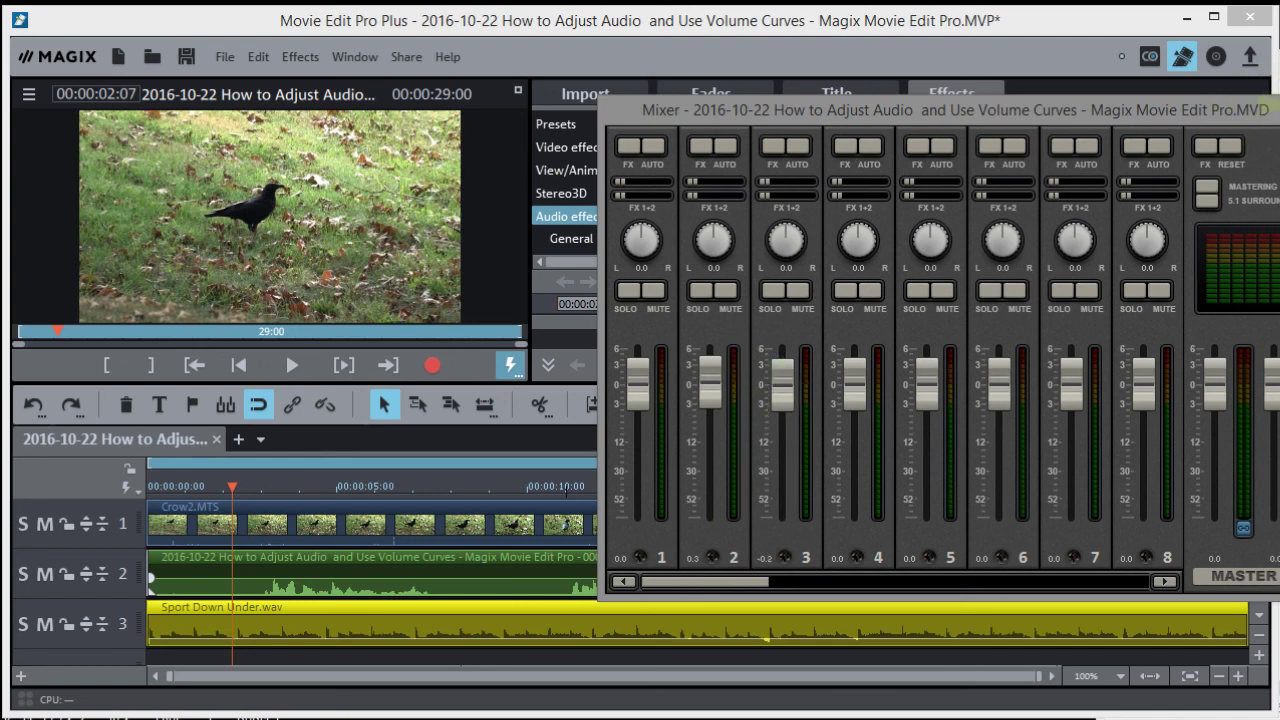
{"action": "key", "text": "m"}
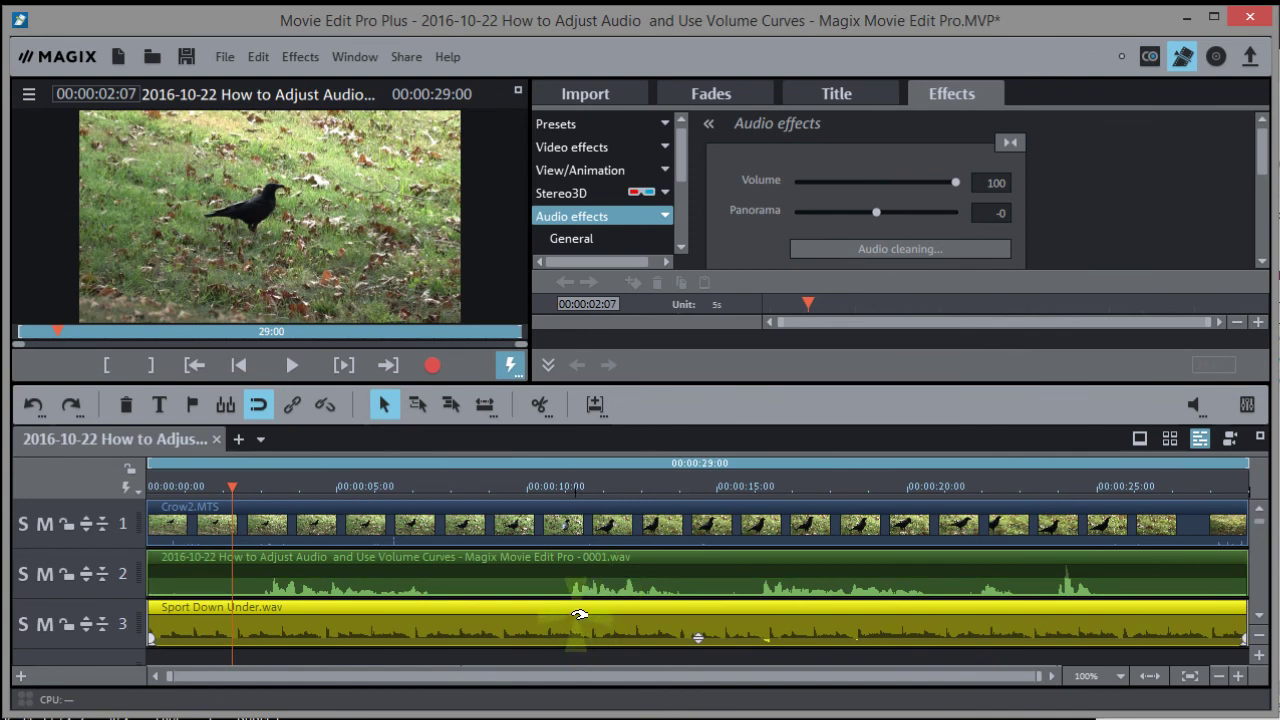
- Unlink the Crow2.MTS video's audio, then undo so it stays linked
{"action": "left_click", "coordinate": [553, 520]}
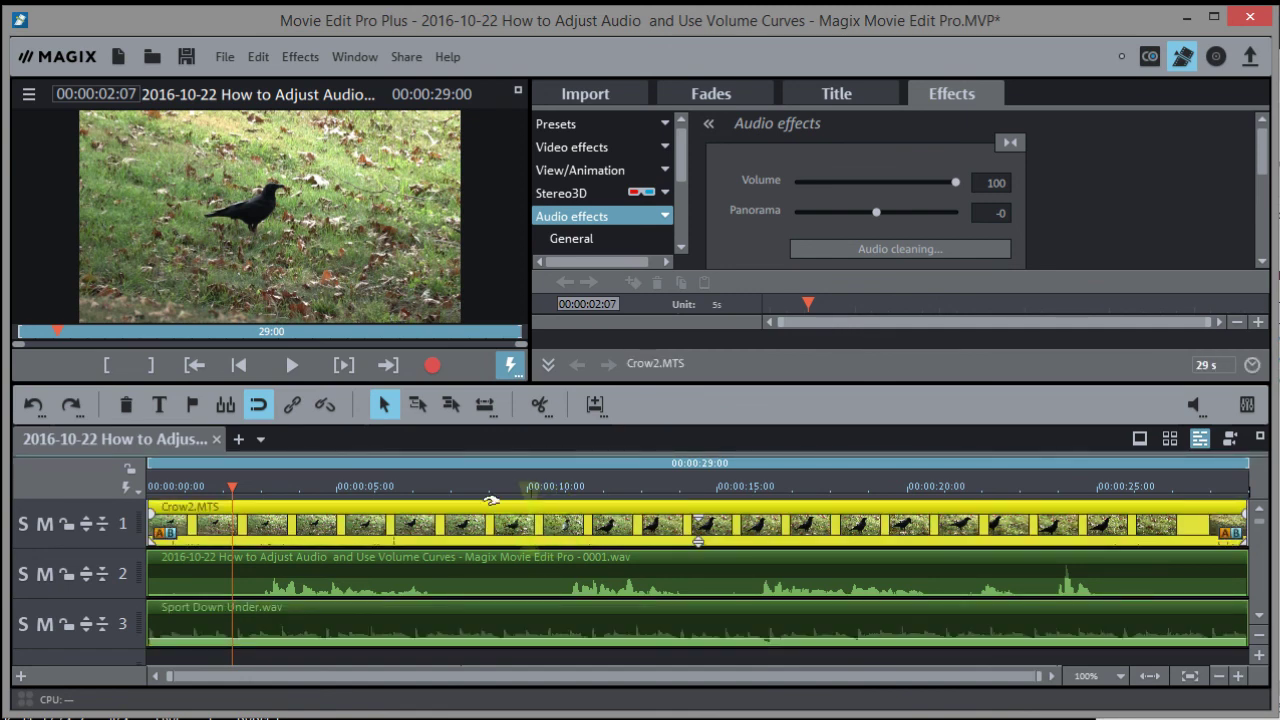
{"action": "left_click", "coordinate": [324, 404]}
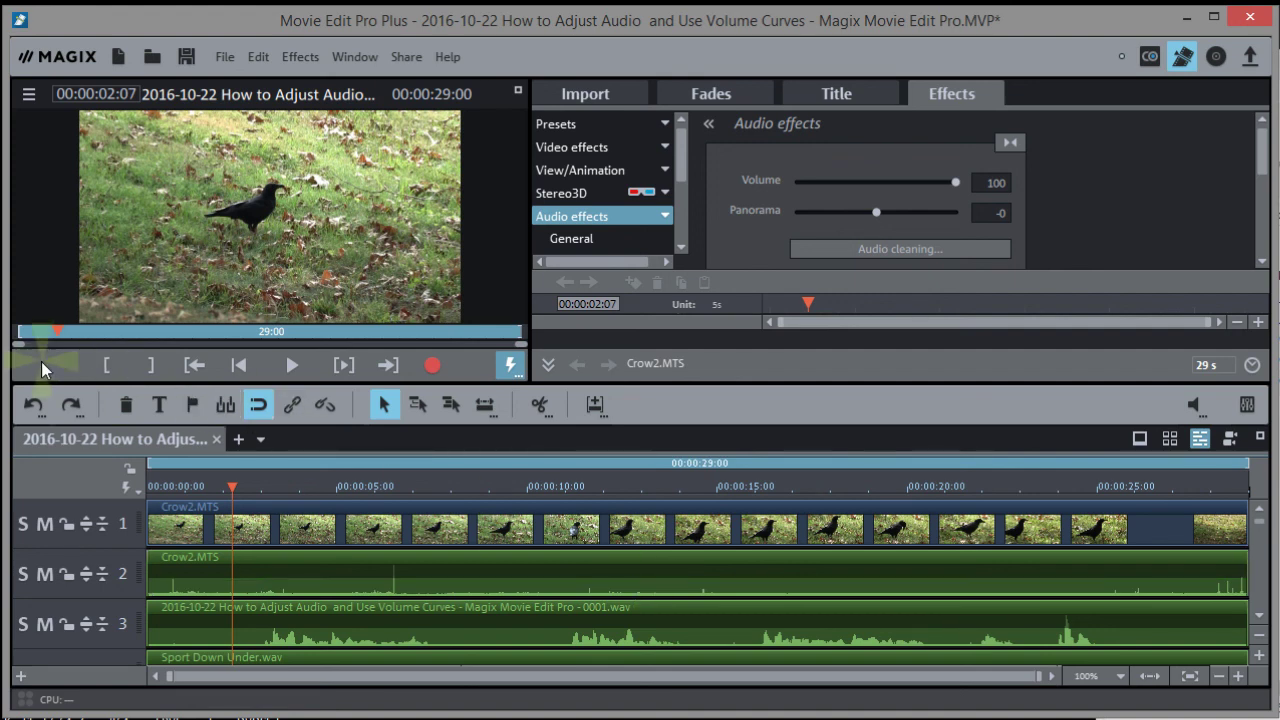
{"action": "left_click", "coordinate": [34, 407]}
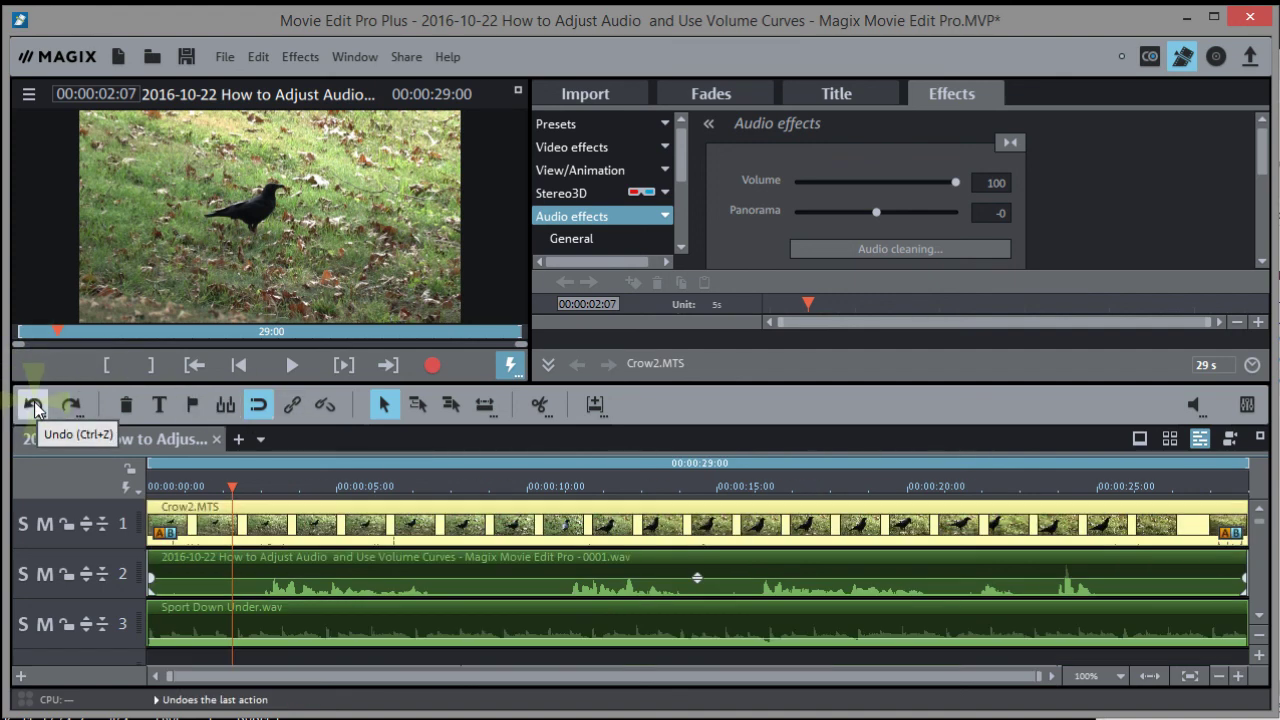
- Select the Sport Down Under music clip and drag its volume level back up
{"action": "left_click", "coordinate": [556, 578]}
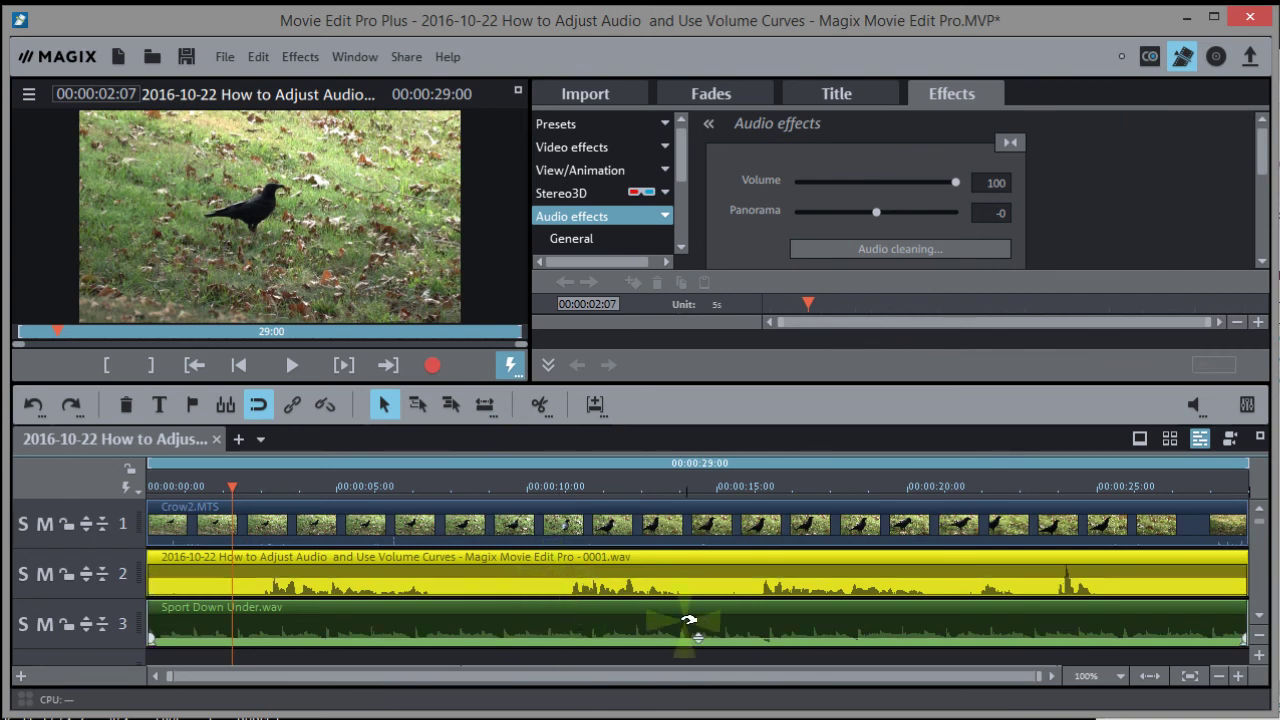
{"action": "left_click", "coordinate": [604, 614]}
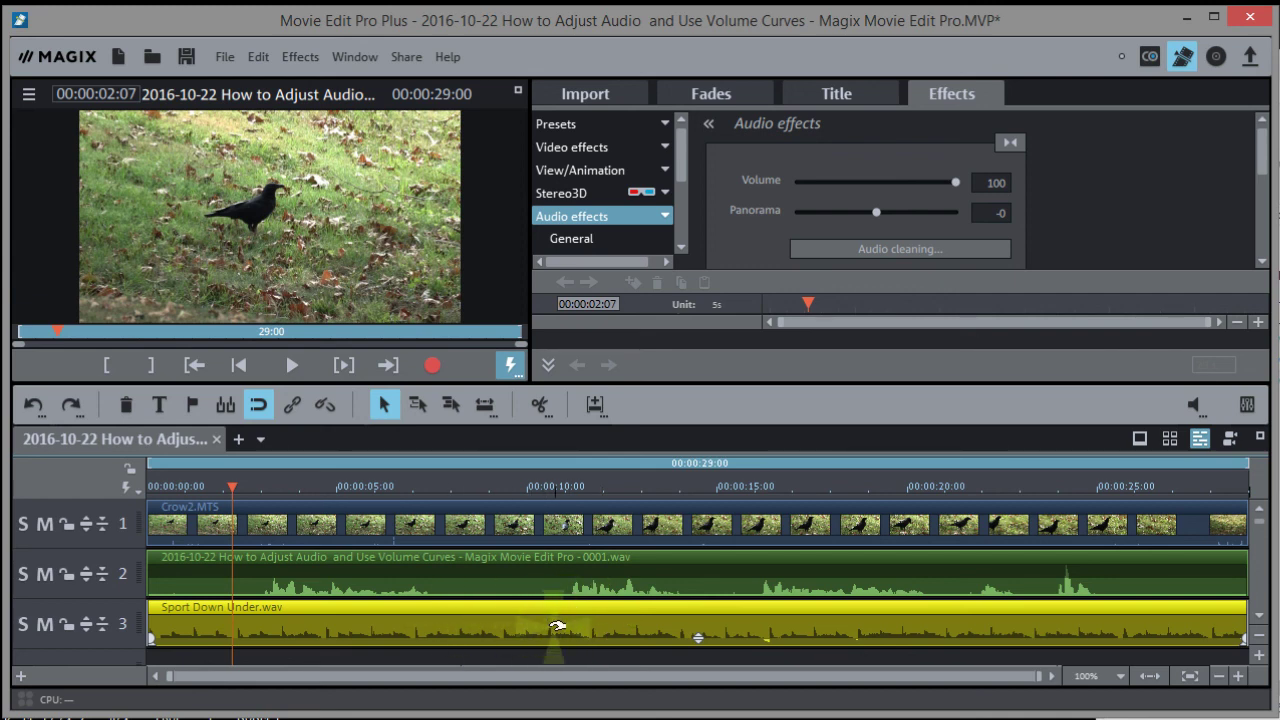
{"action": "left_click_drag", "start_coordinate": [698, 636], "coordinate": [698, 505]}
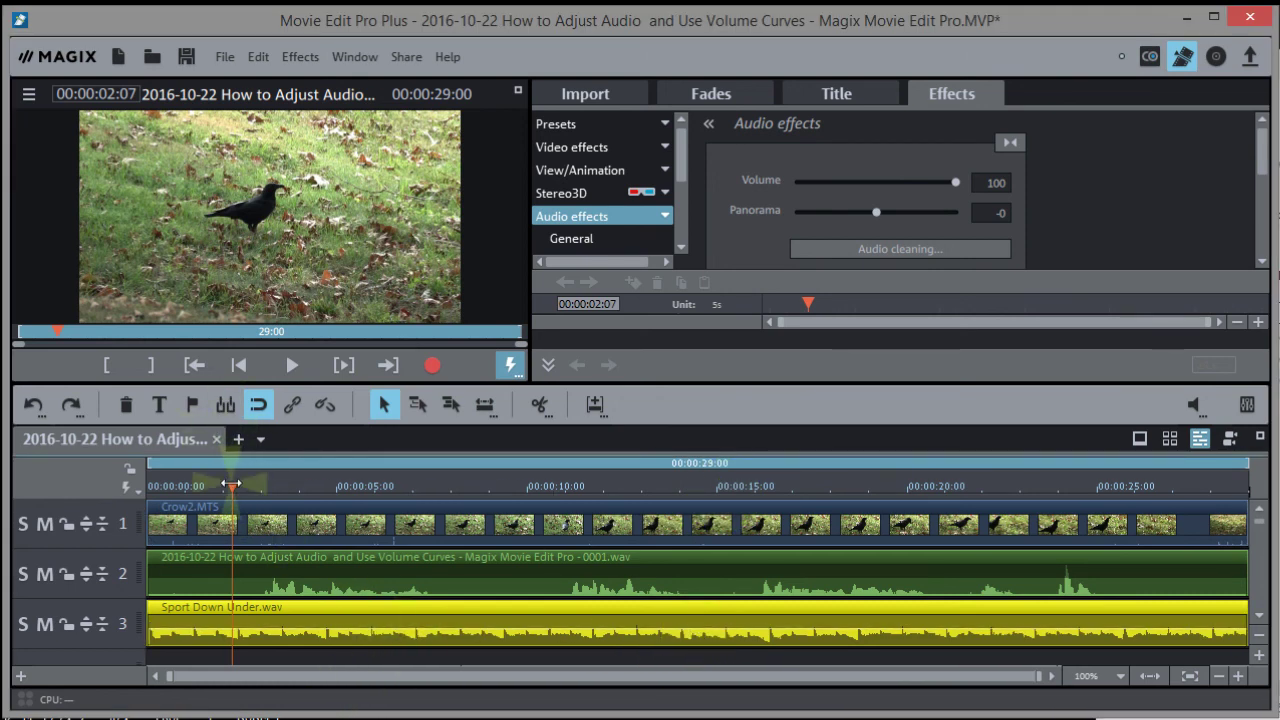
- Add a short fade-in at the music's start, preview it, and add volume points near the end and middle
{"action": "left_click", "coordinate": [150, 484]}
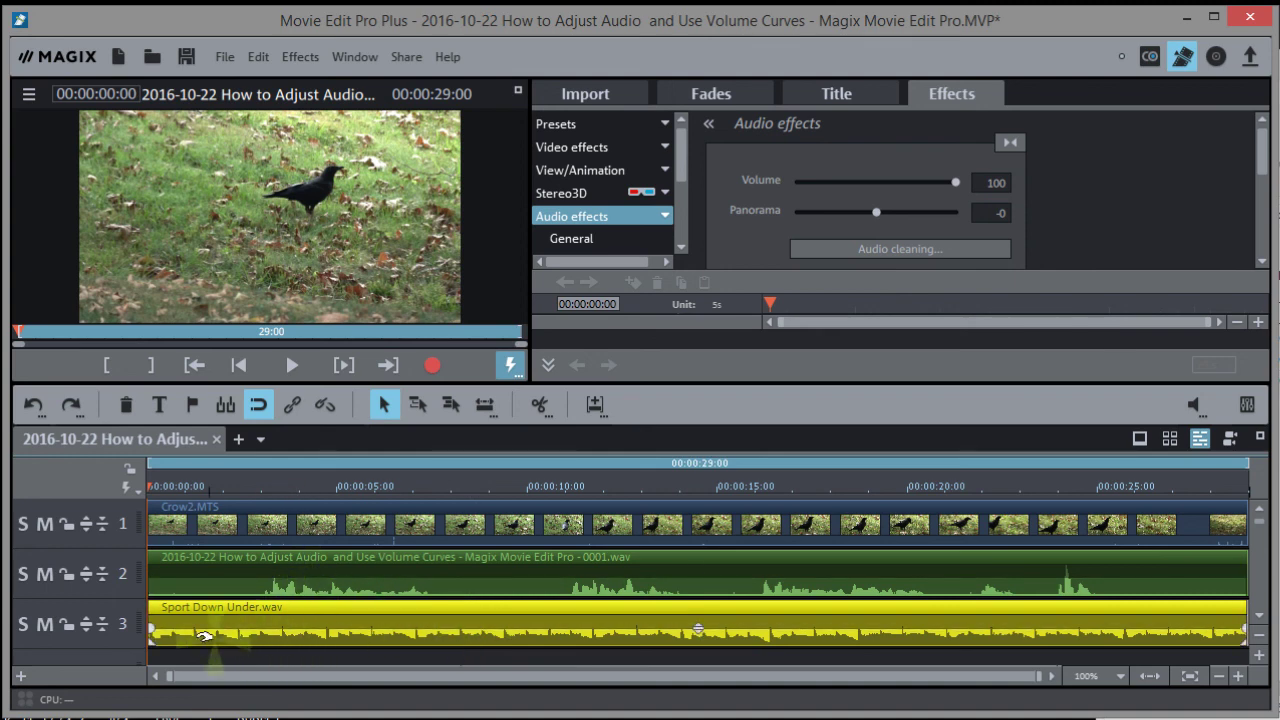
{"action": "left_click_drag", "start_coordinate": [152, 626], "coordinate": [177, 628]}
{"action": "key", "text": "space"}
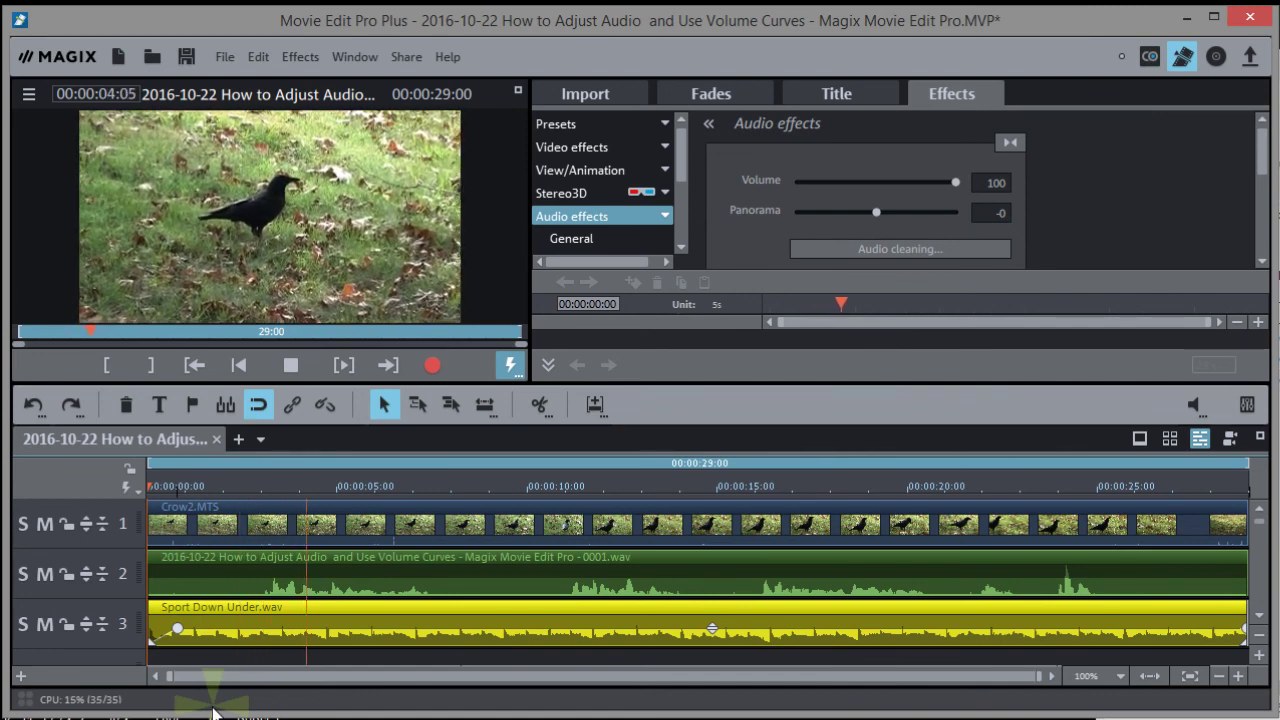
{"action": "key", "text": "space"}
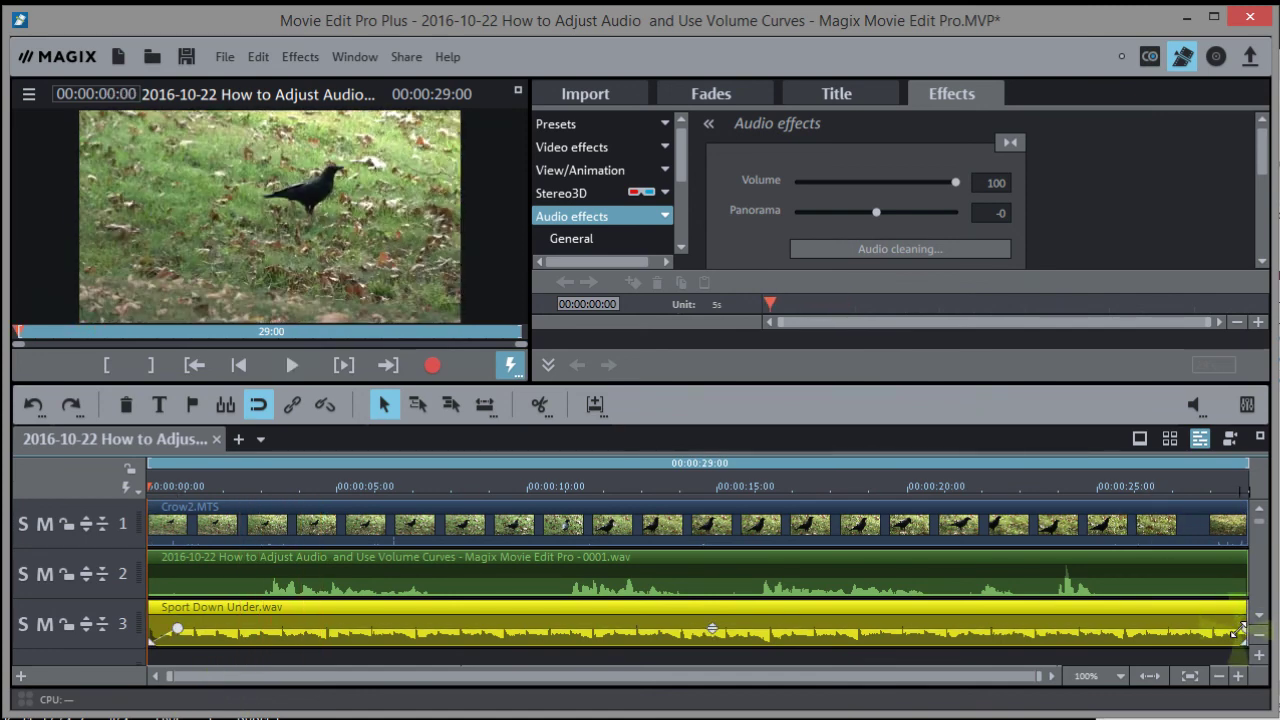
{"action": "left_click", "coordinate": [1228, 629]}
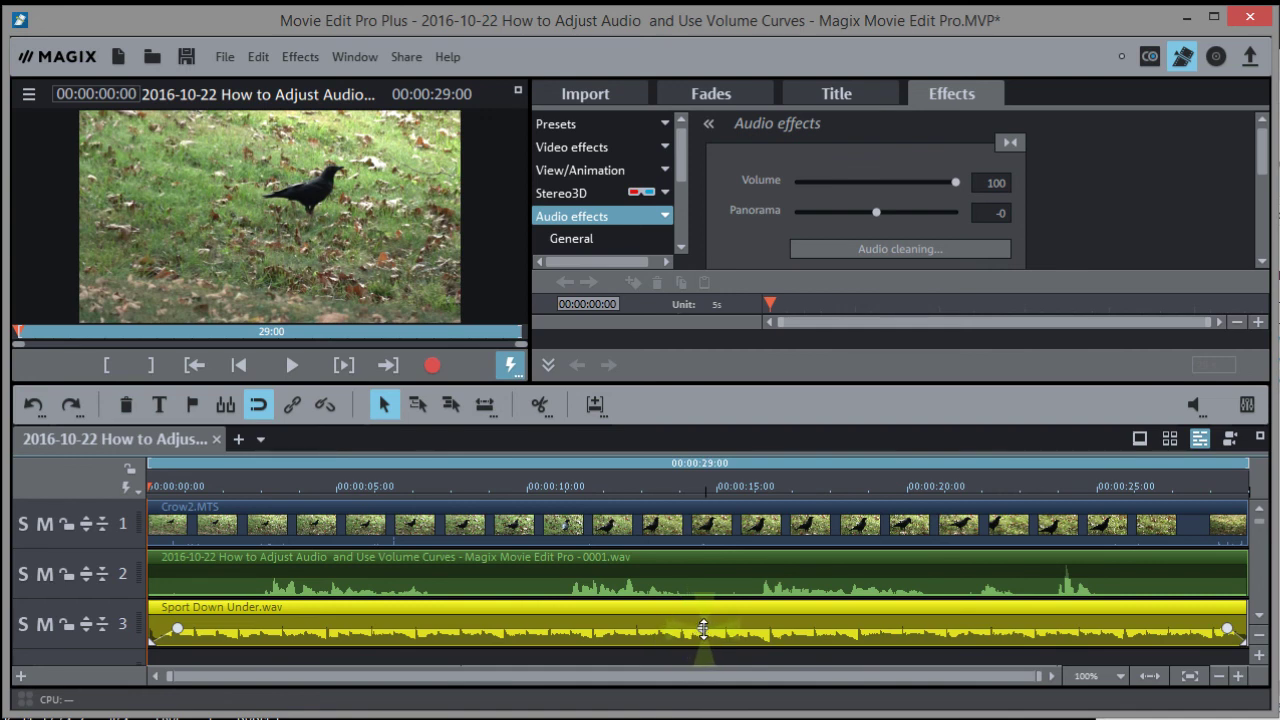
{"action": "left_click", "coordinate": [703, 628]}
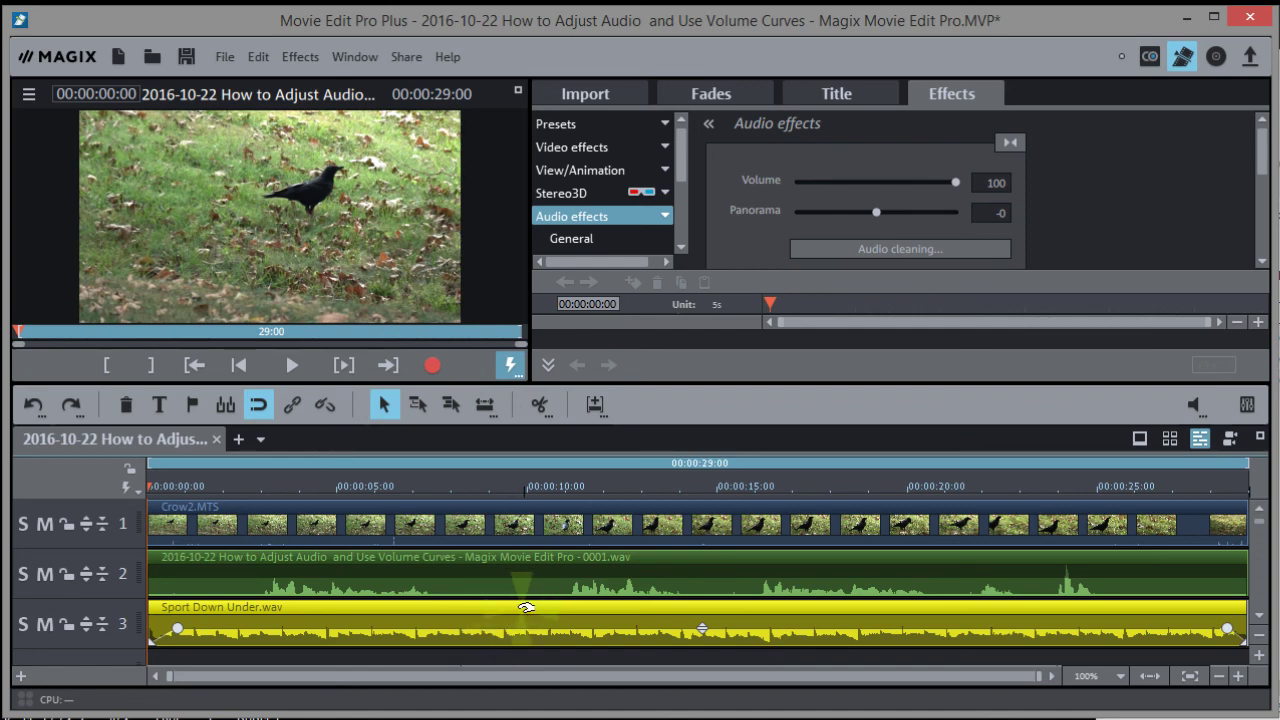
- Show the music object's volume curve and open its General audio effect settings
{"action": "right_click", "coordinate": [524, 615]}
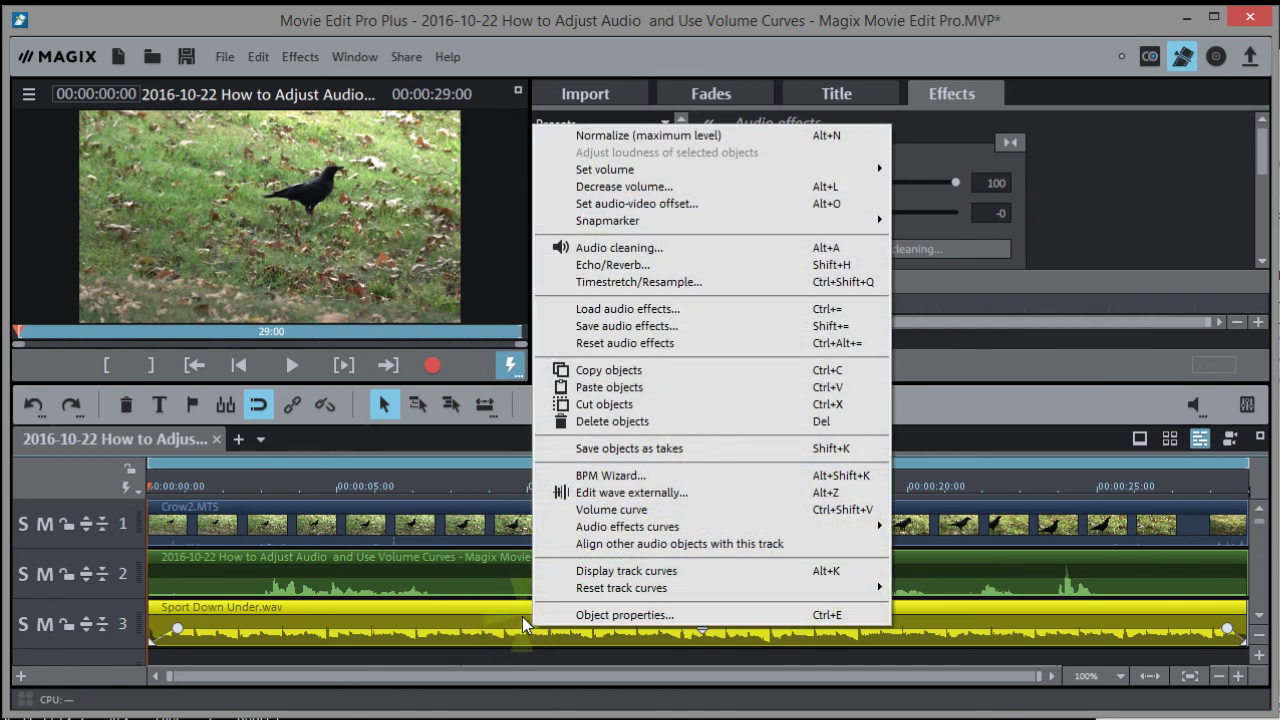
{"action": "left_click", "coordinate": [608, 509]}
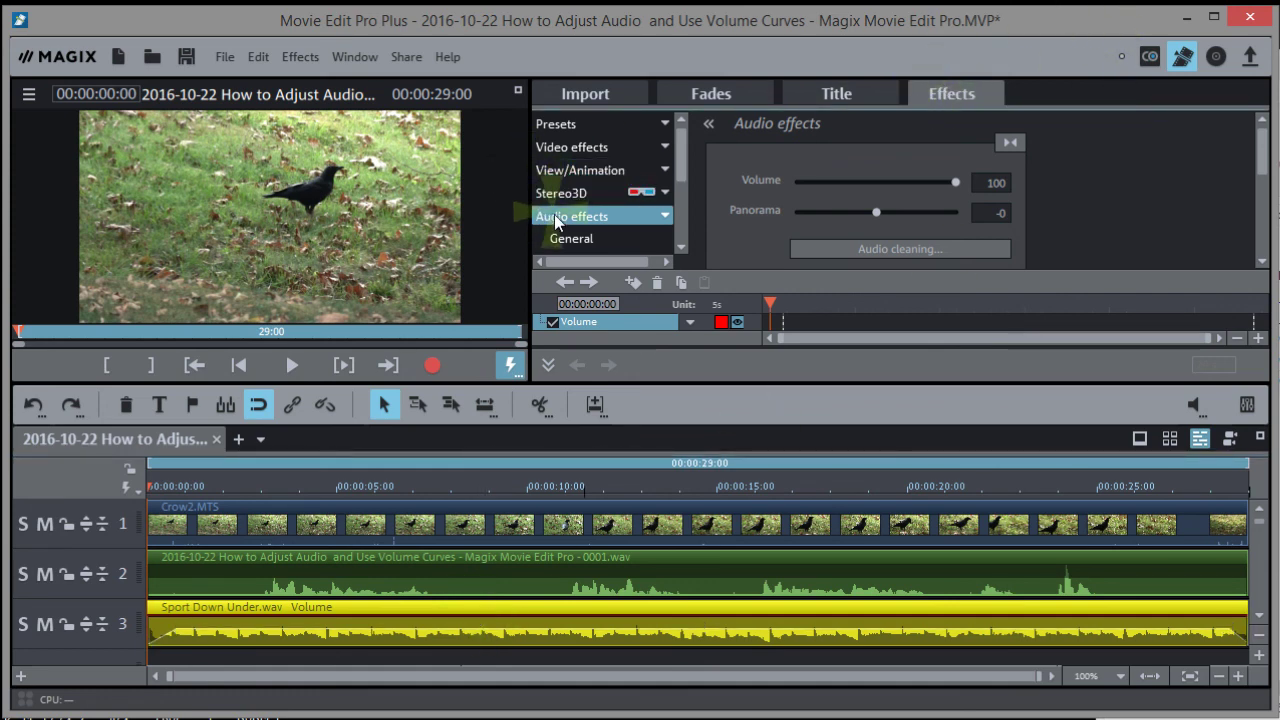
{"action": "left_click", "coordinate": [572, 240]}
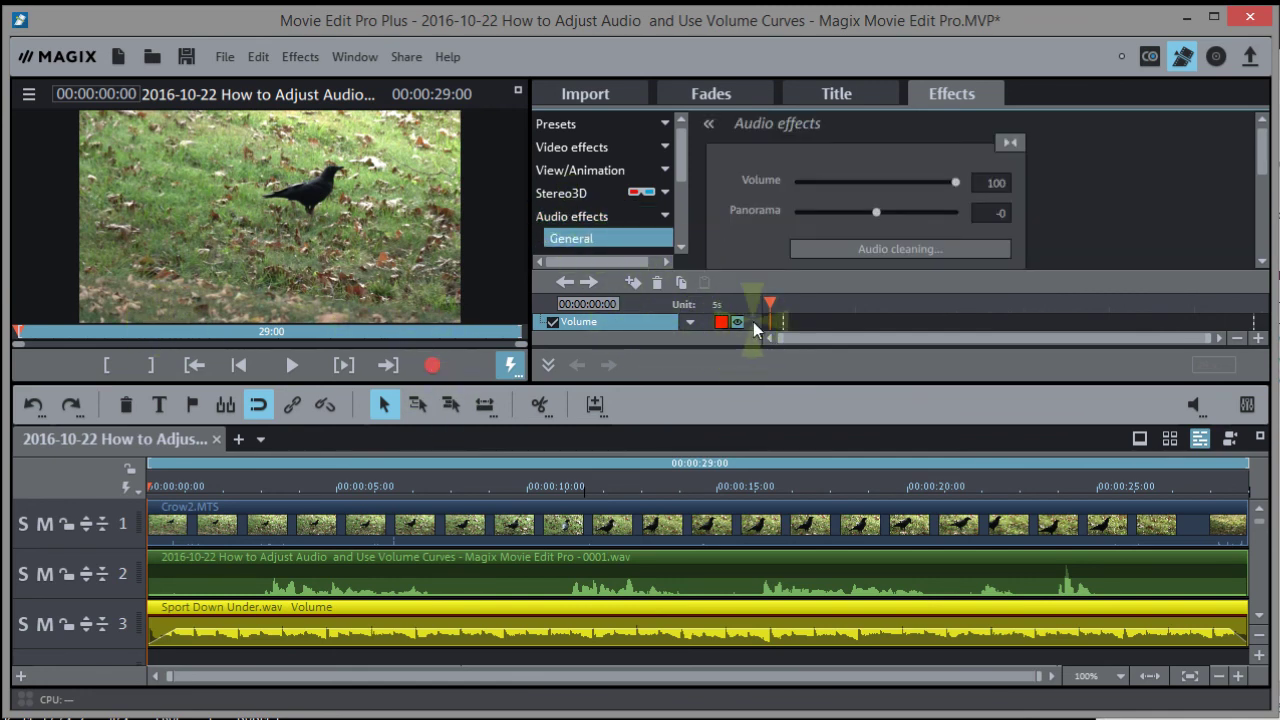
- Change the music's Volume curve colour to blue
{"action": "mouse_move", "coordinate": [604, 628]}
{"action": "right_click", "coordinate": [604, 620]}
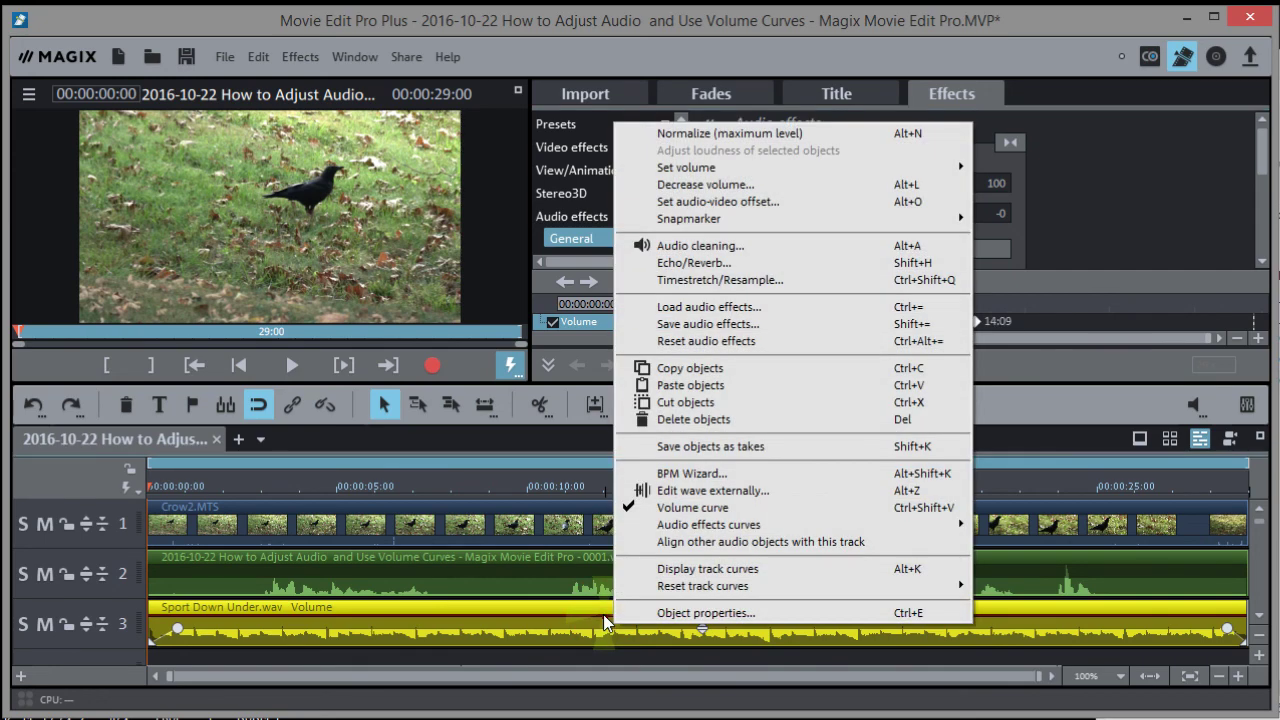
{"action": "left_click", "coordinate": [588, 612]}
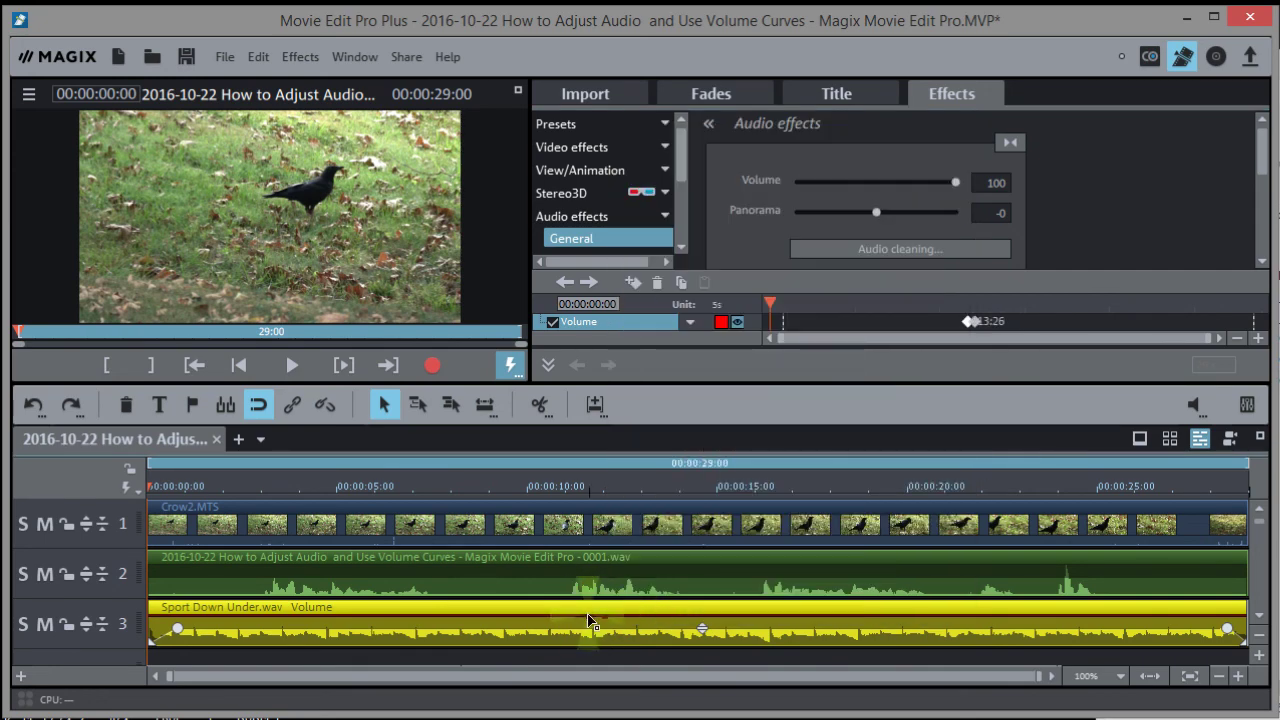
{"action": "left_click", "coordinate": [721, 323]}
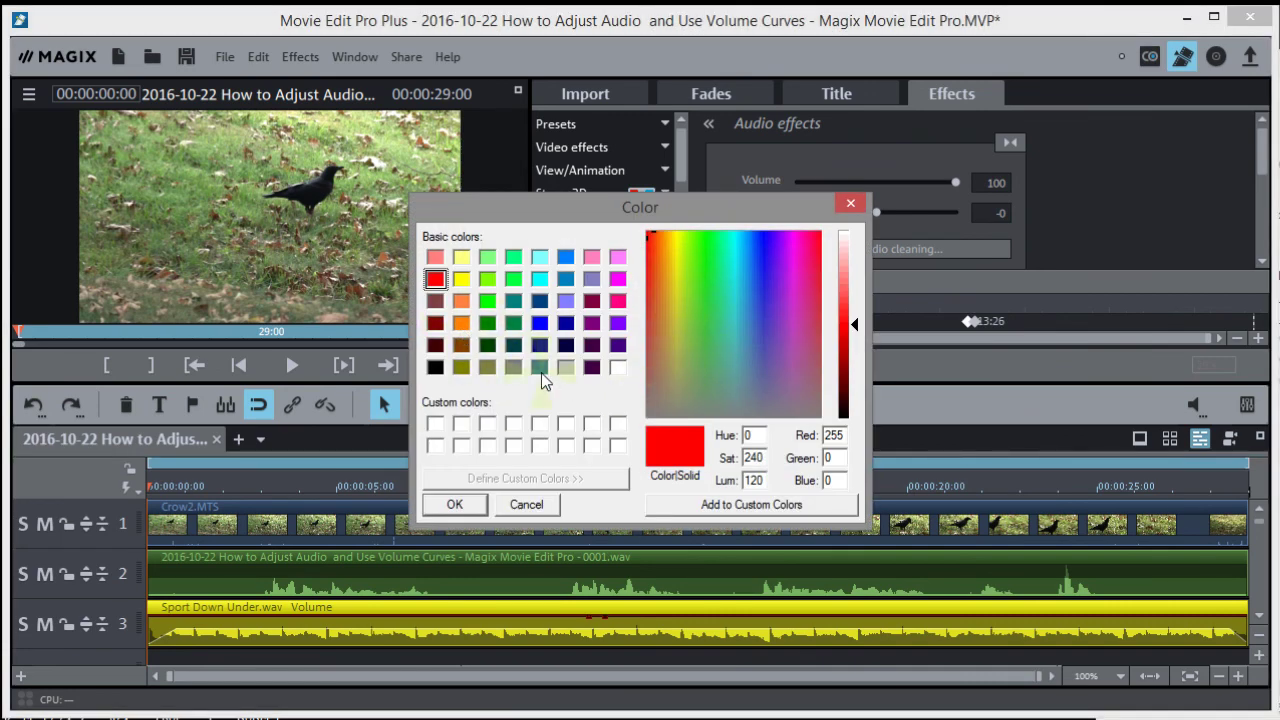
{"action": "left_click", "coordinate": [512, 279]}
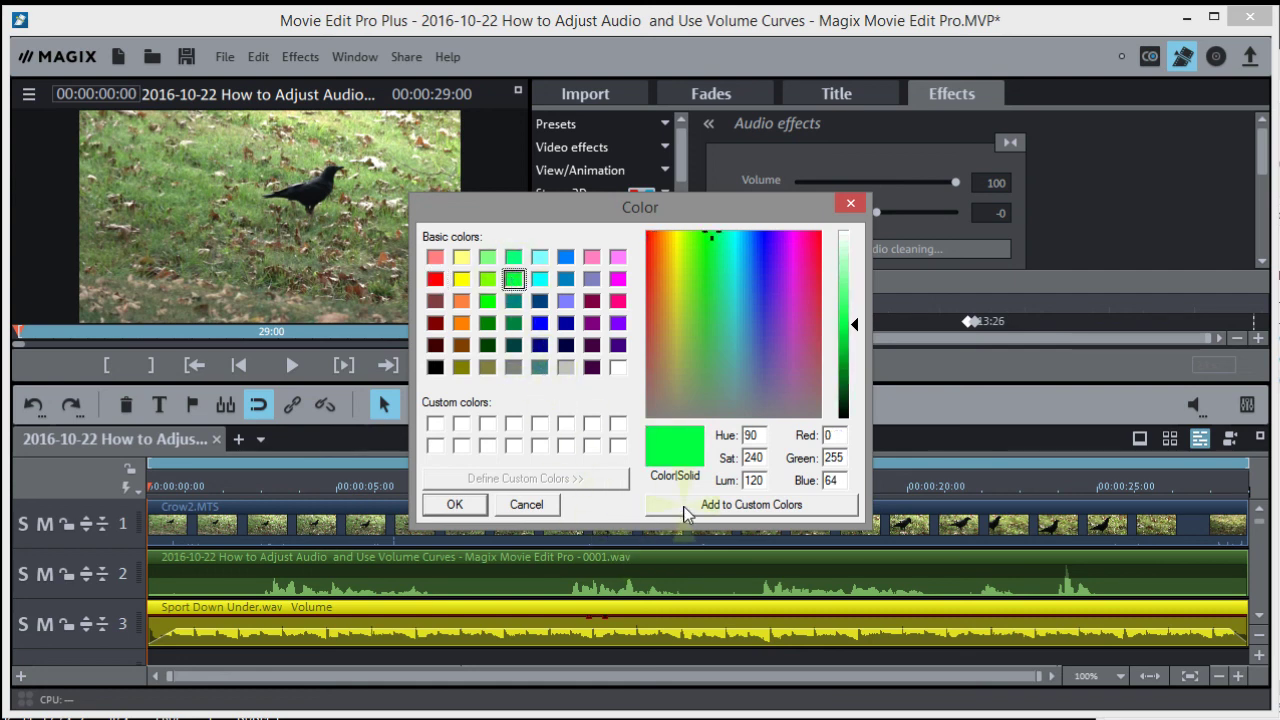
{"action": "left_click", "coordinate": [540, 324]}
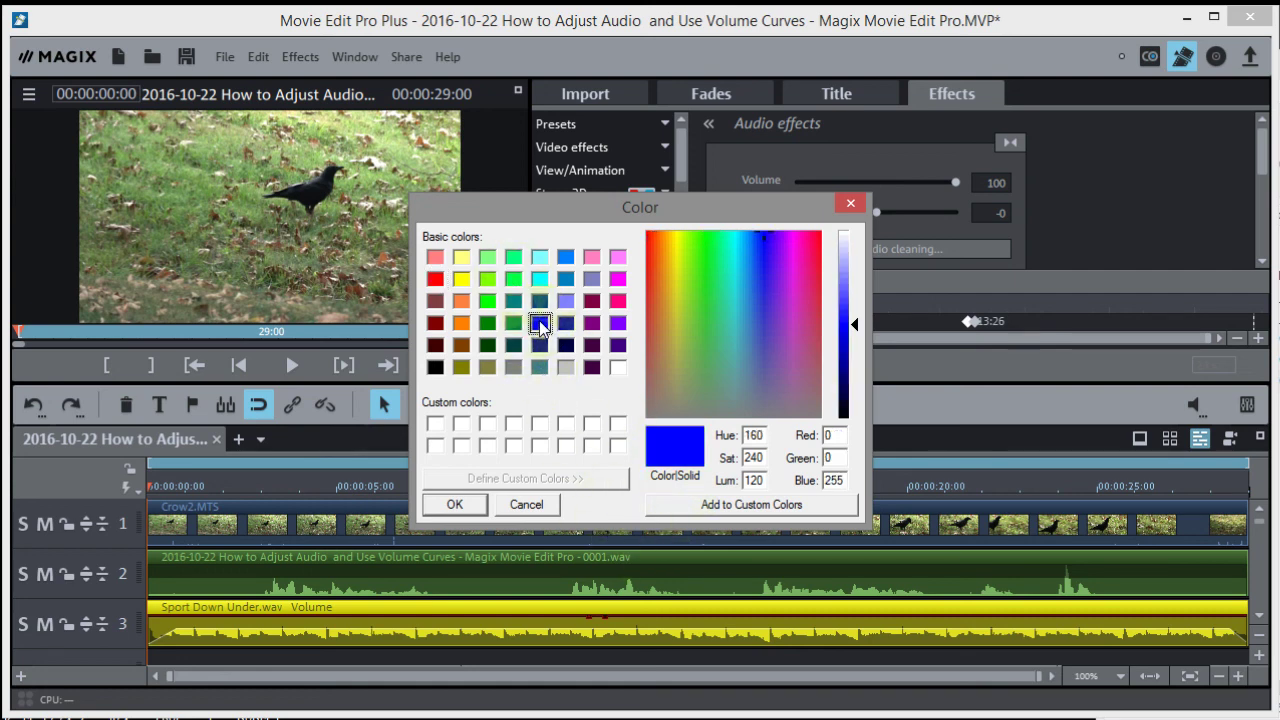
{"action": "left_click", "coordinate": [455, 504]}
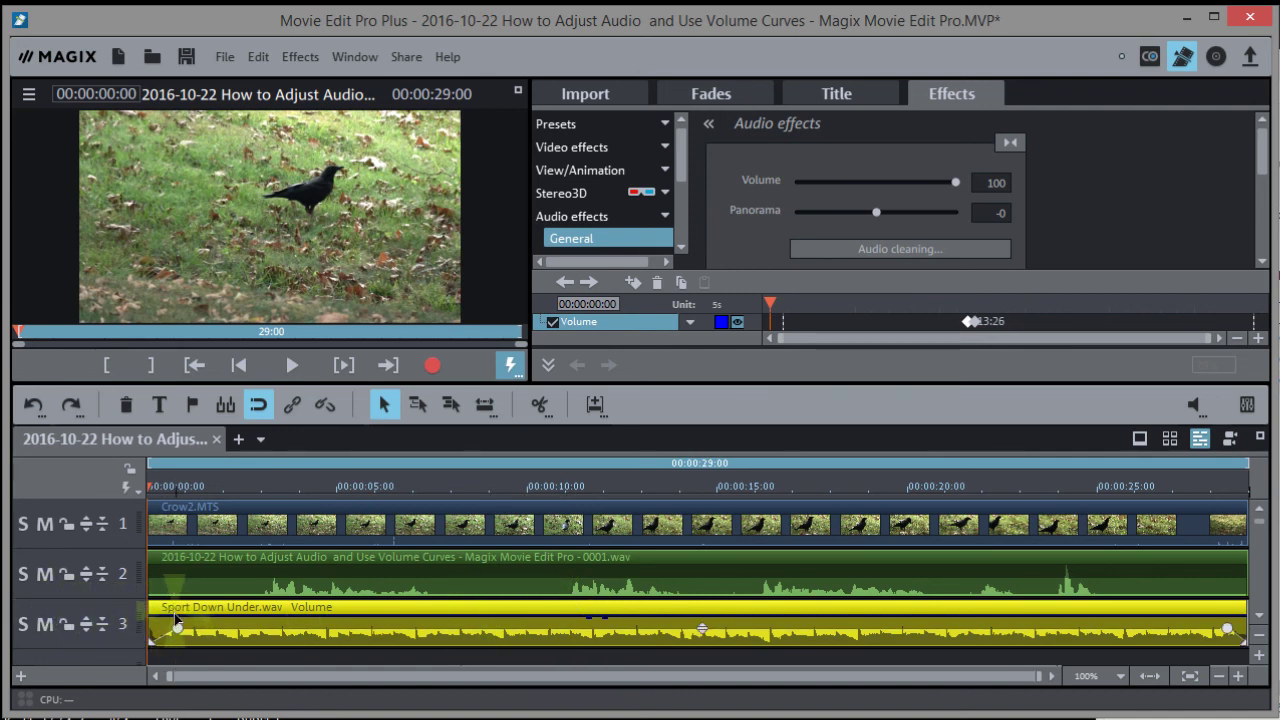
- Move the first volume point to the clip start and lower it, adding points nearby
{"action": "left_click_drag", "start_coordinate": [178, 628], "coordinate": [151, 625]}
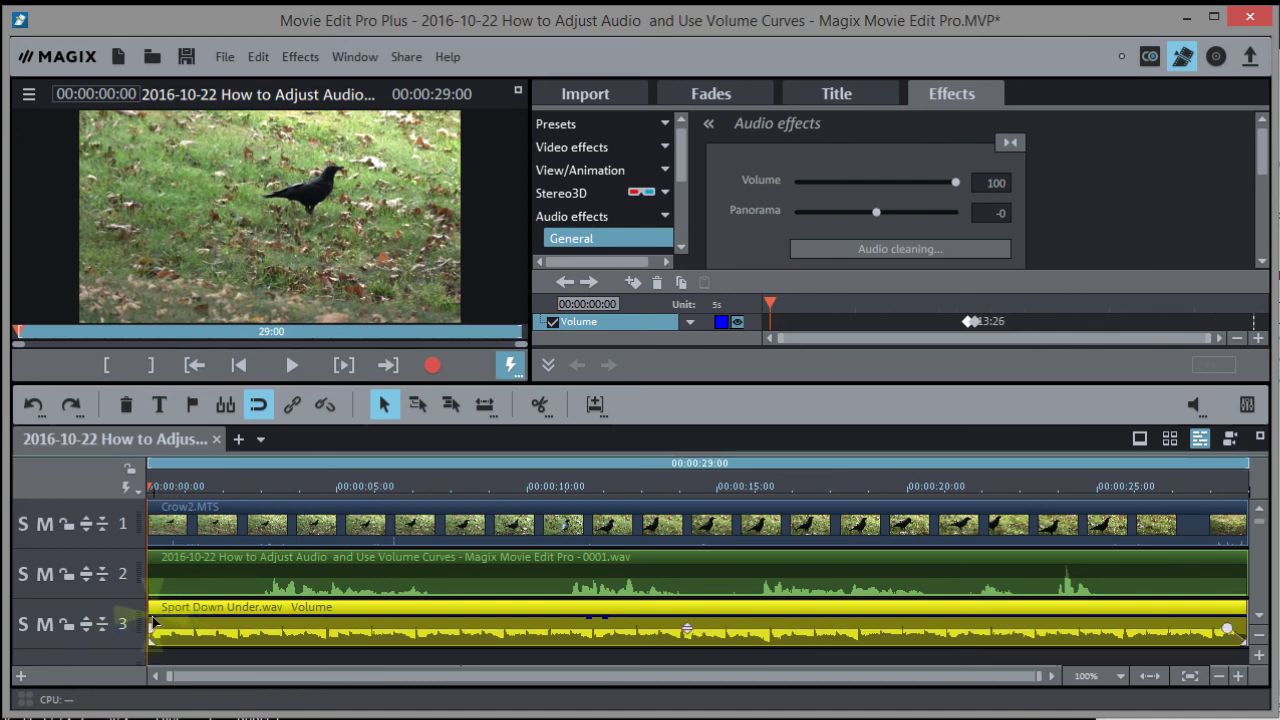
{"action": "left_click", "coordinate": [154, 622]}
{"action": "left_click", "coordinate": [194, 616]}
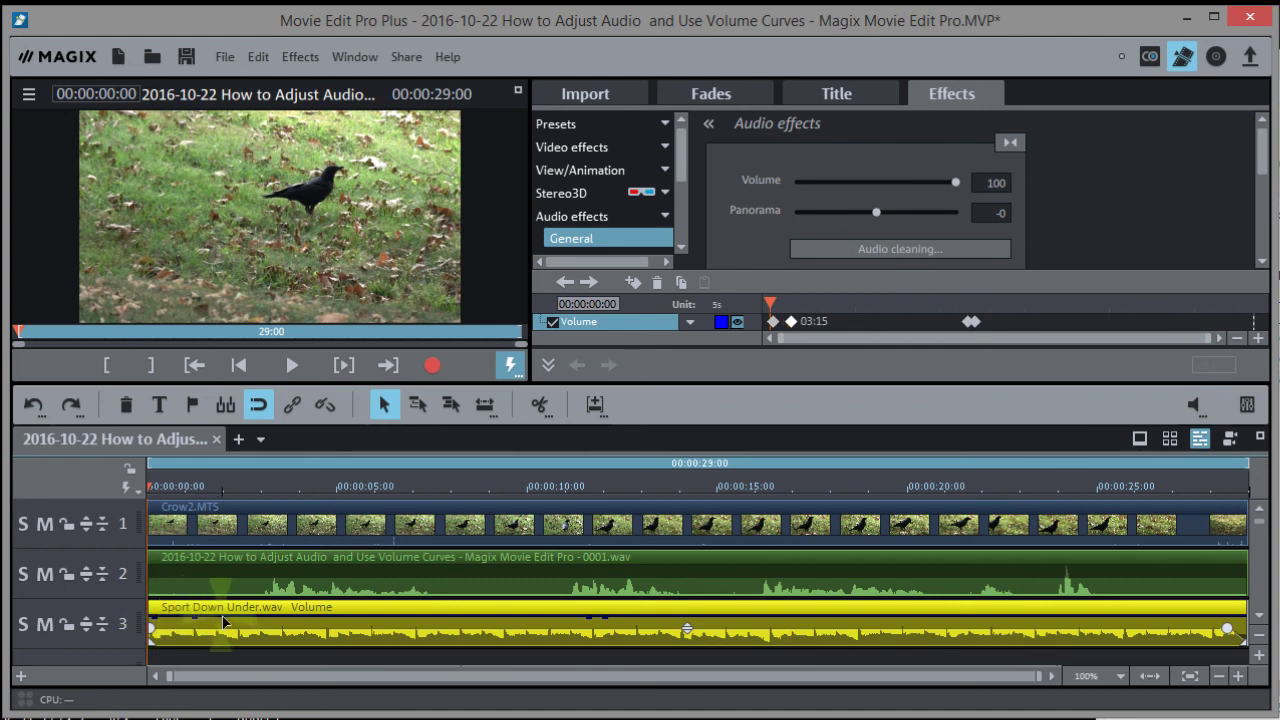
{"action": "left_click", "coordinate": [262, 617]}
{"action": "left_click", "coordinate": [153, 619]}
{"action": "left_click_drag", "start_coordinate": [155, 626], "coordinate": [154, 632]}
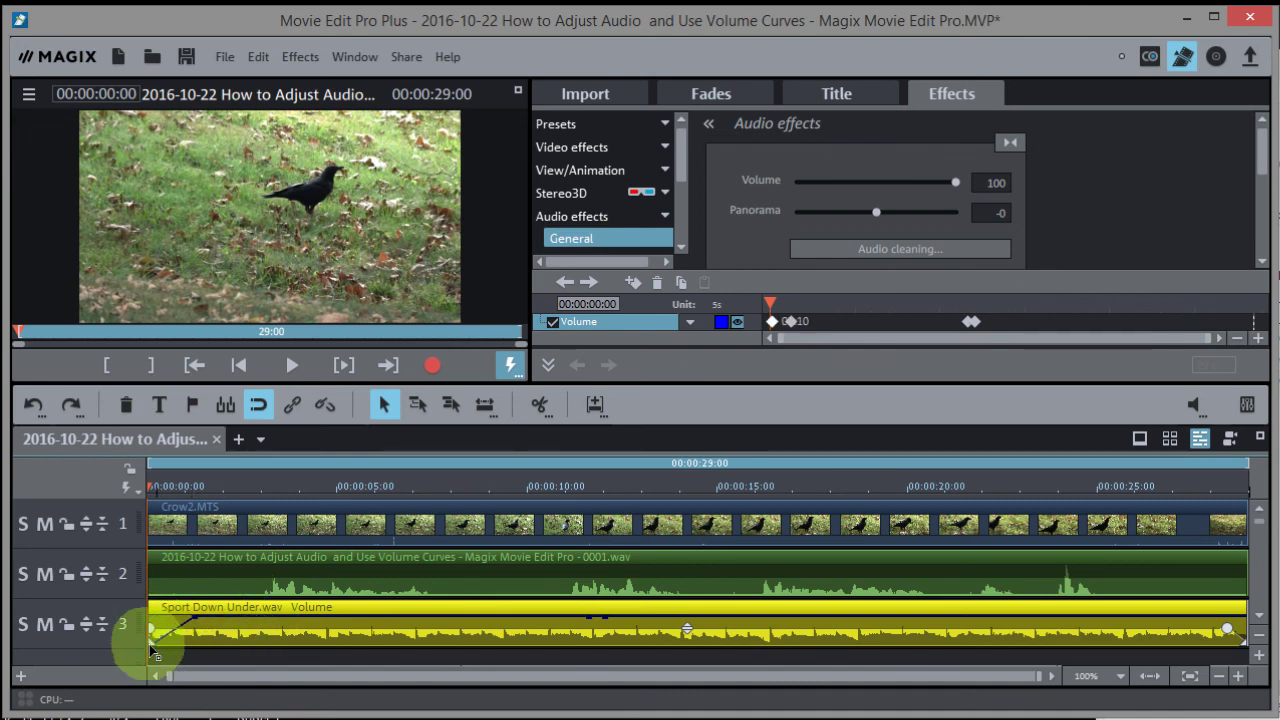
{"action": "mouse_move", "coordinate": [430, 528]}
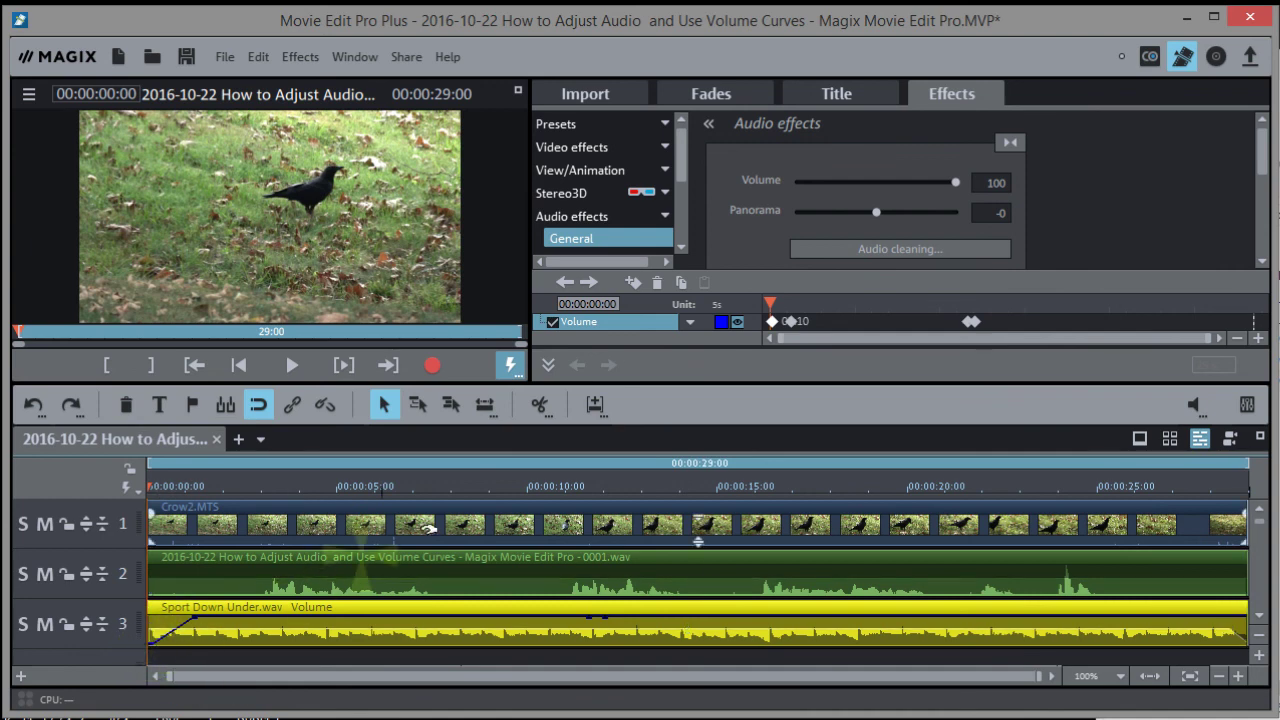
- Set the starting Volume keyframe to 0 and move the fade-in's top point closer to the start
{"action": "left_click", "coordinate": [766, 321]}
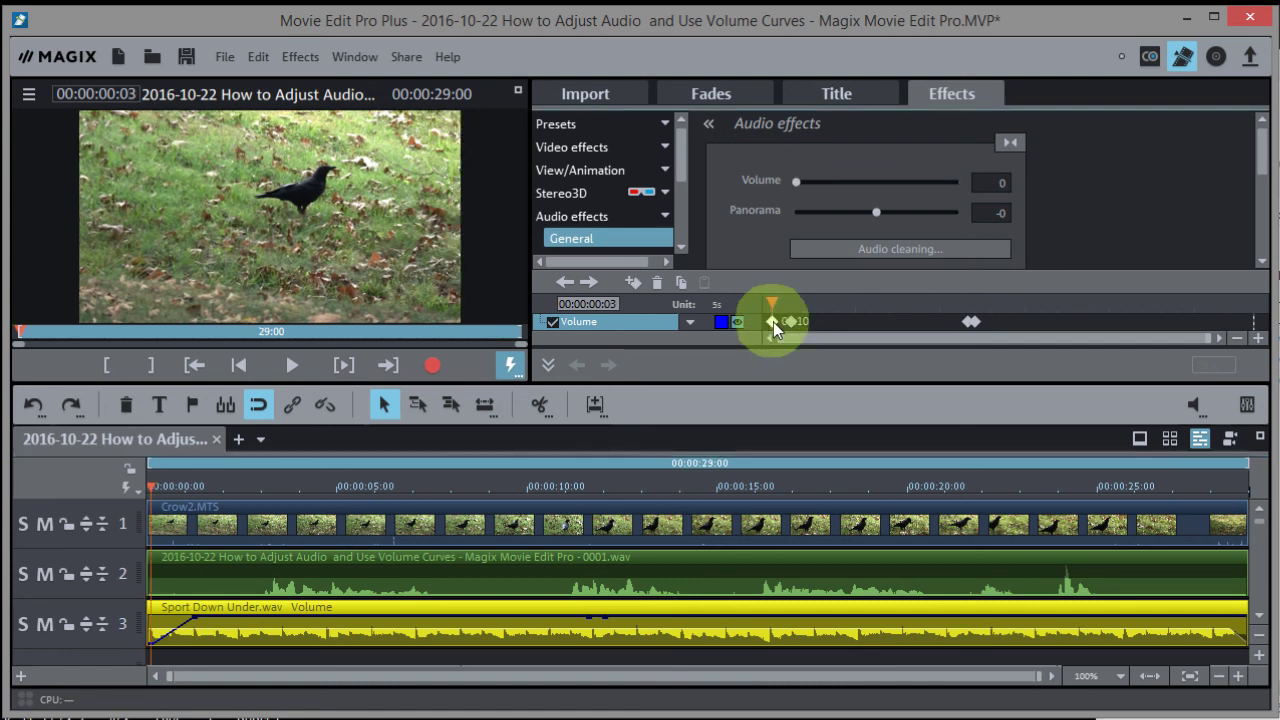
{"action": "left_click_drag", "start_coordinate": [773, 322], "coordinate": [758, 330]}
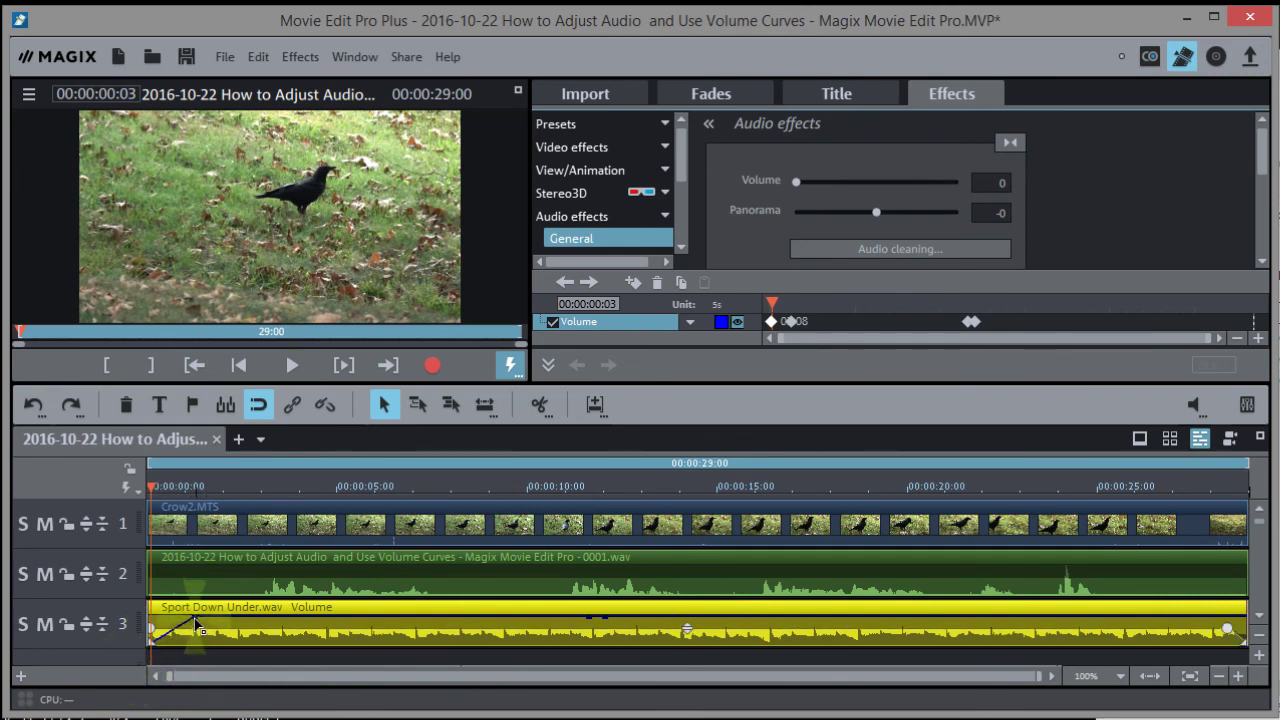
{"action": "left_click_drag", "start_coordinate": [196, 621], "coordinate": [170, 621]}
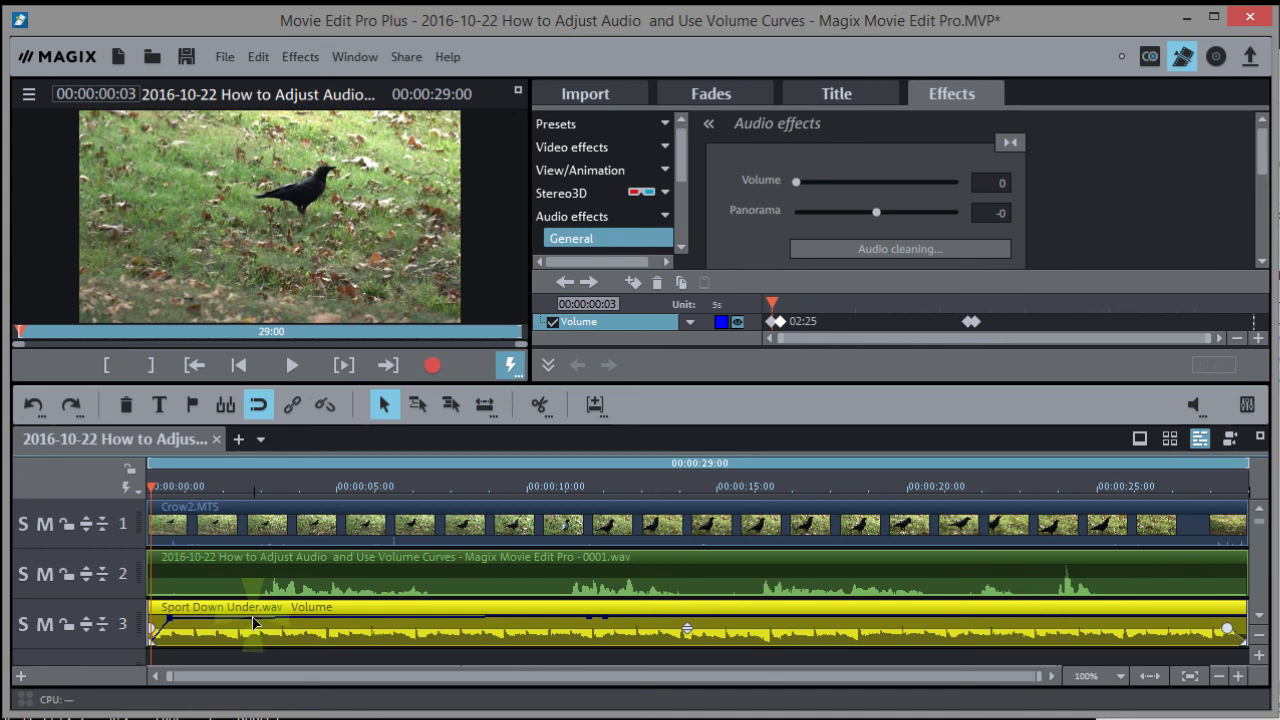
- Add volume points after the fade-in and mid-clip, pulling them down to create a dip
{"action": "left_click", "coordinate": [255, 617]}
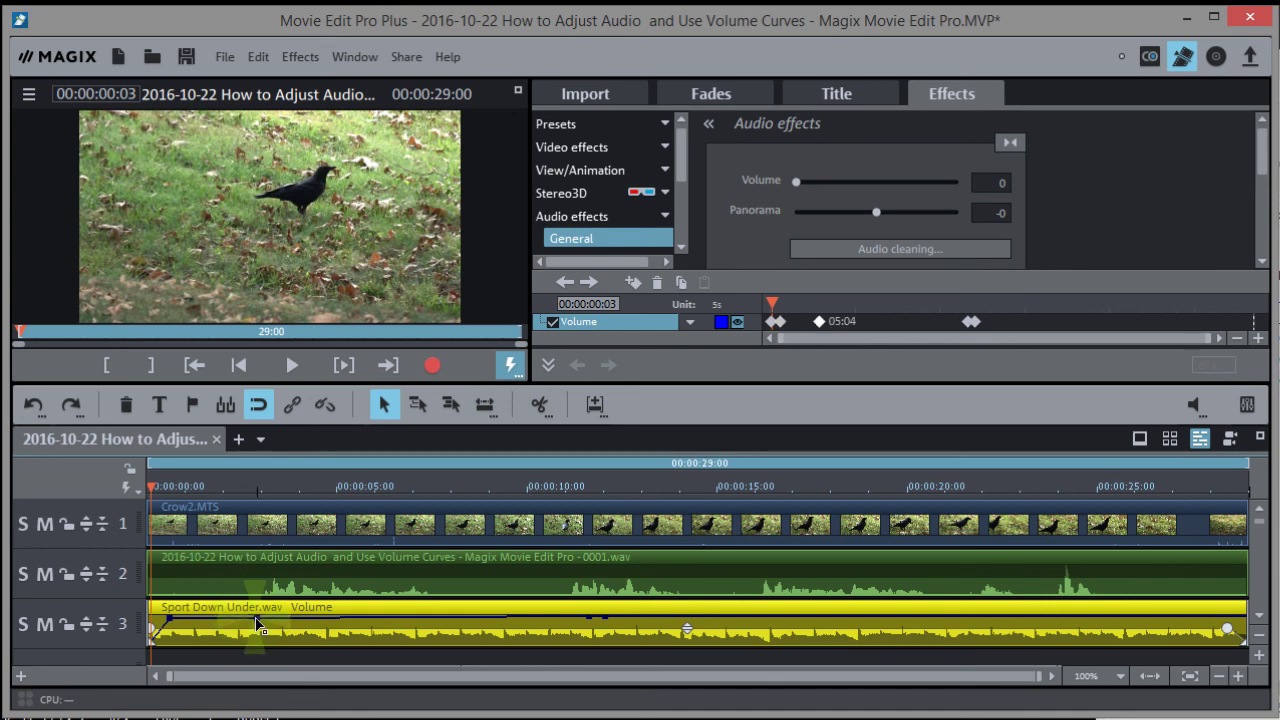
{"action": "left_click_drag", "start_coordinate": [256, 618], "coordinate": [268, 643]}
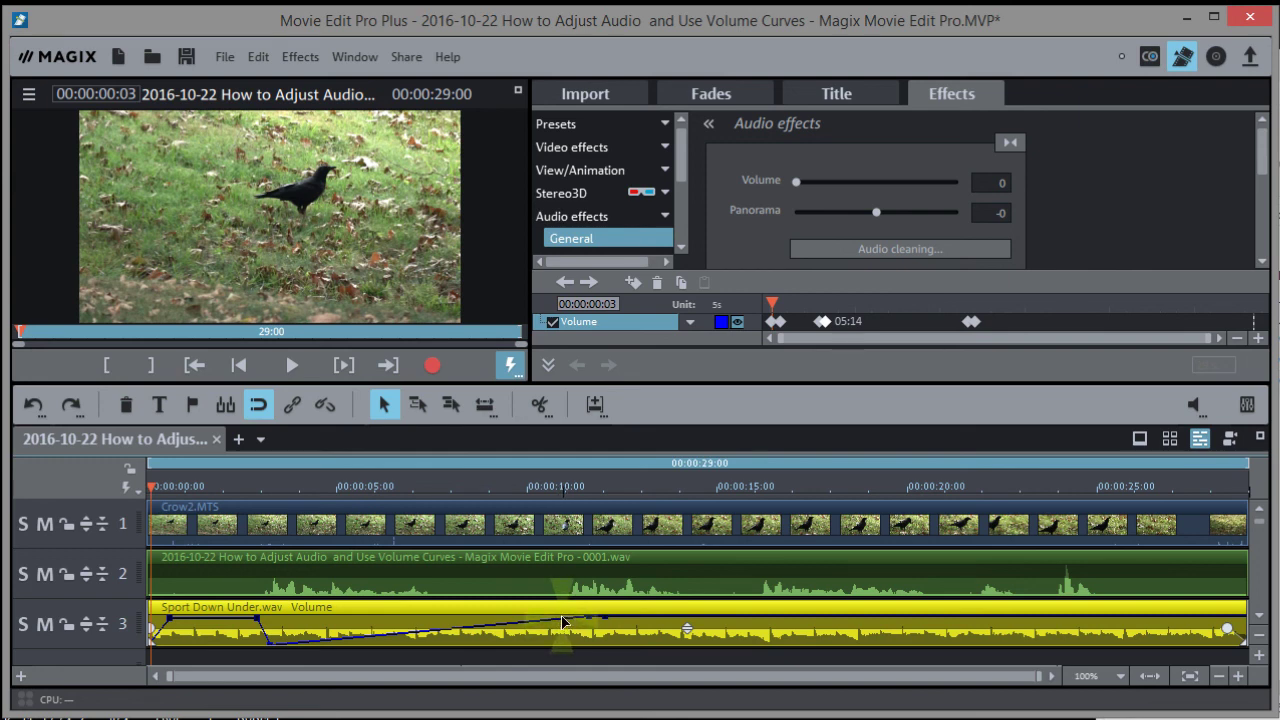
{"action": "left_click", "coordinate": [563, 621]}
{"action": "left_click_drag", "start_coordinate": [564, 621], "coordinate": [566, 643]}
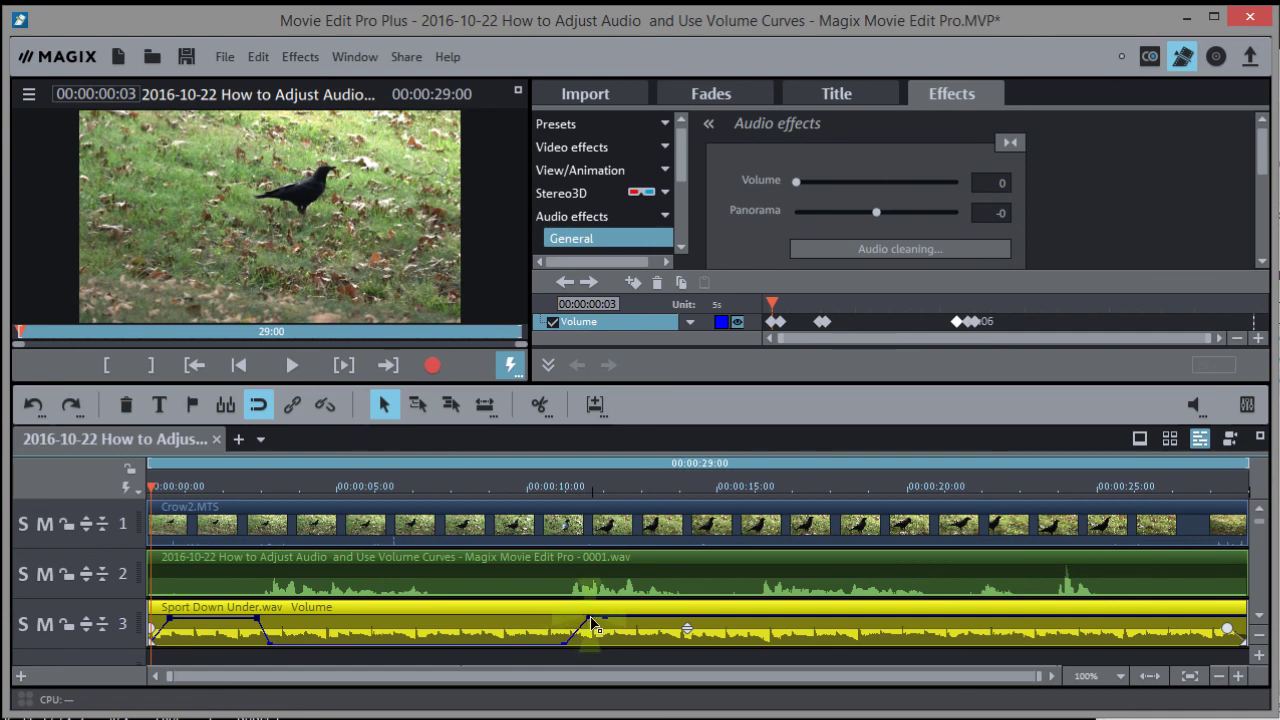
{"action": "left_click_drag", "start_coordinate": [593, 623], "coordinate": [570, 622]}
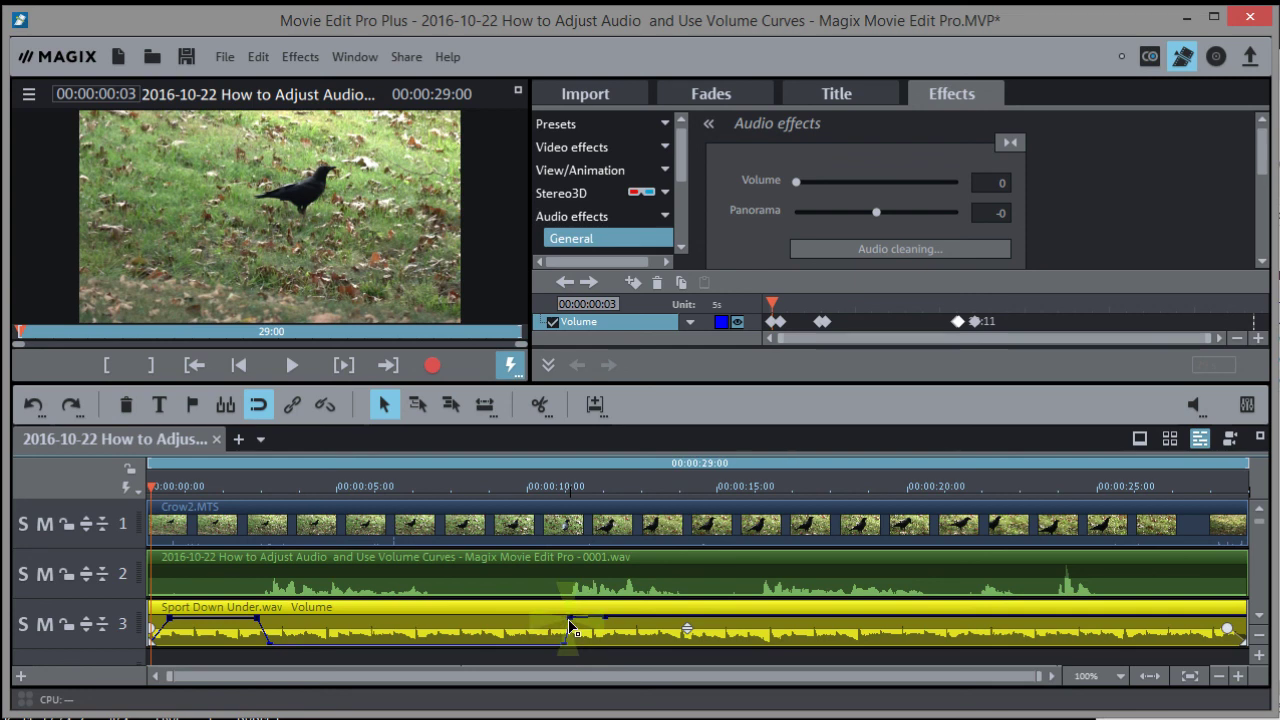
- Reshape the dip, moving the low mid-clip point earlier to ramp the level back up
{"action": "left_click", "coordinate": [184, 596]}
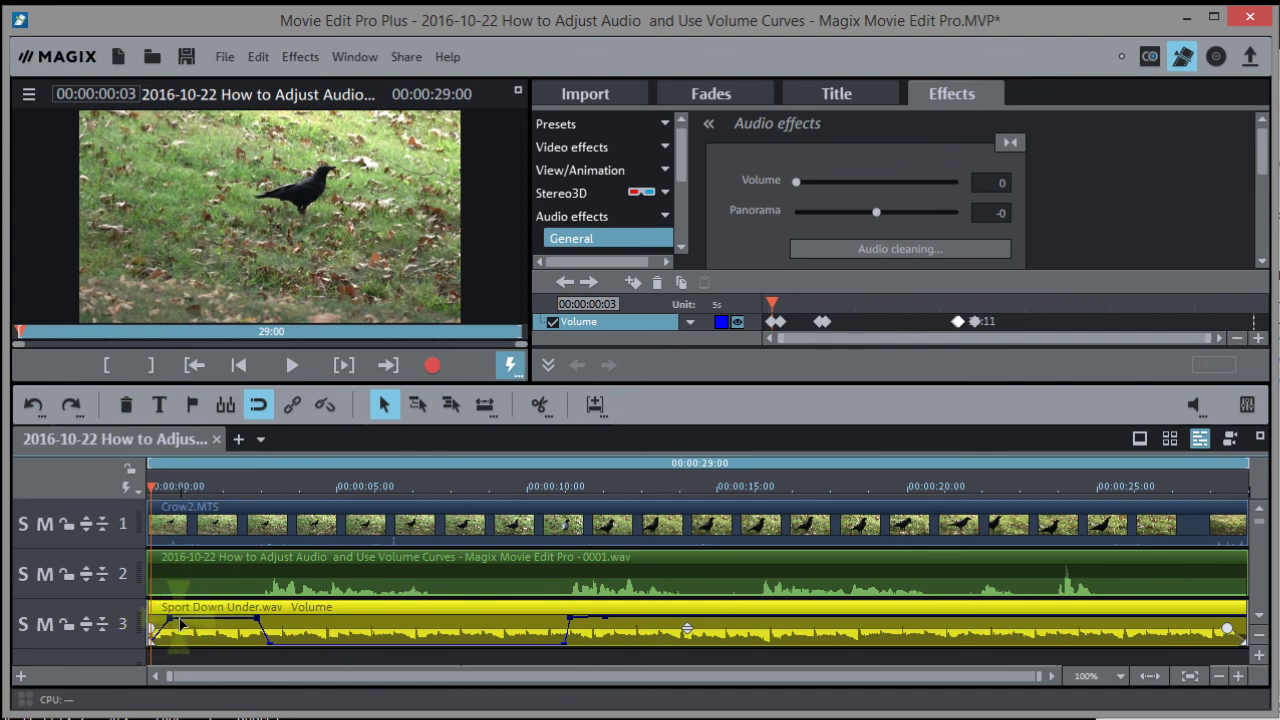
{"action": "left_click", "coordinate": [216, 619]}
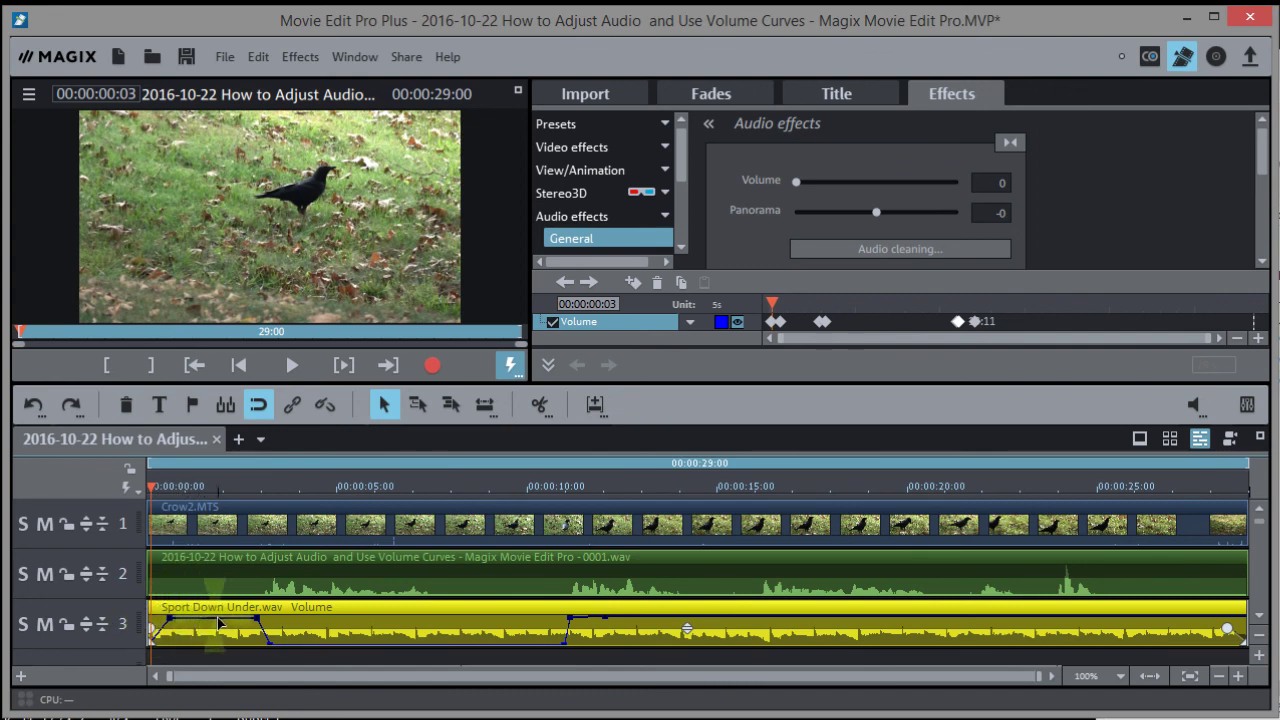
{"action": "left_click", "coordinate": [279, 650]}
{"action": "left_click_drag", "start_coordinate": [276, 652], "coordinate": [275, 640]}
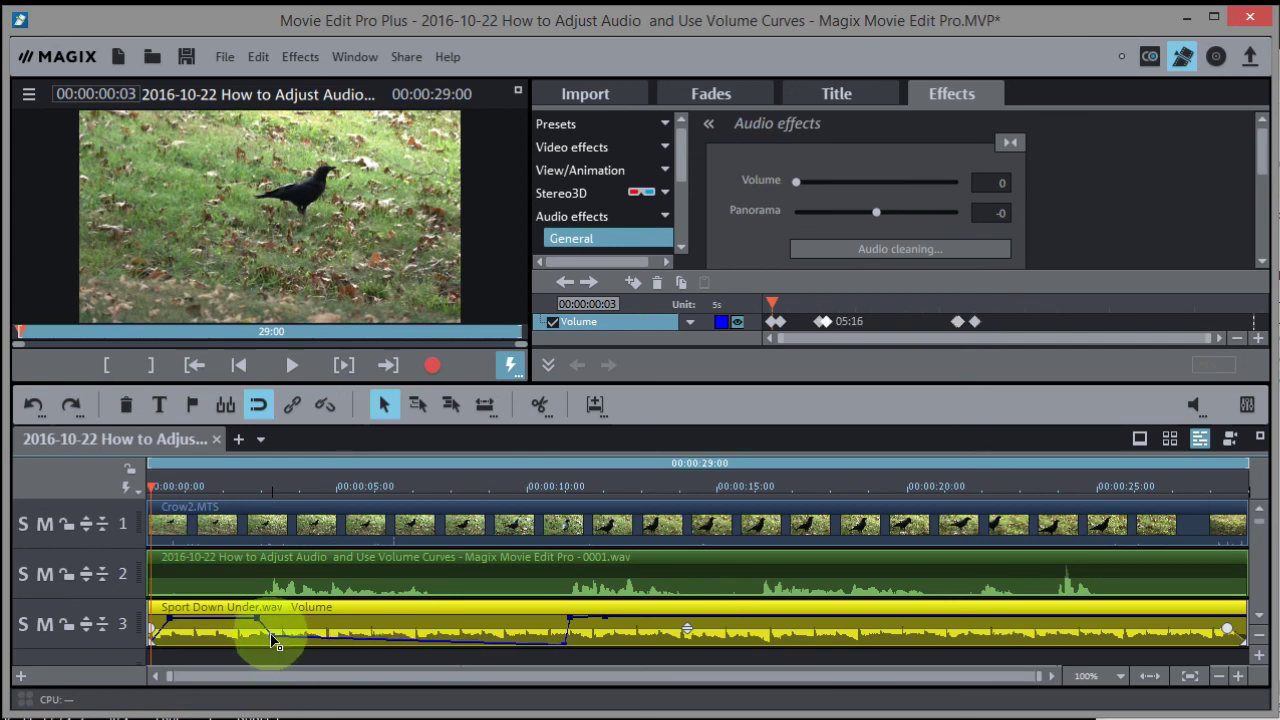
{"action": "left_click", "coordinate": [566, 650]}
{"action": "left_click_drag", "start_coordinate": [566, 650], "coordinate": [443, 643]}
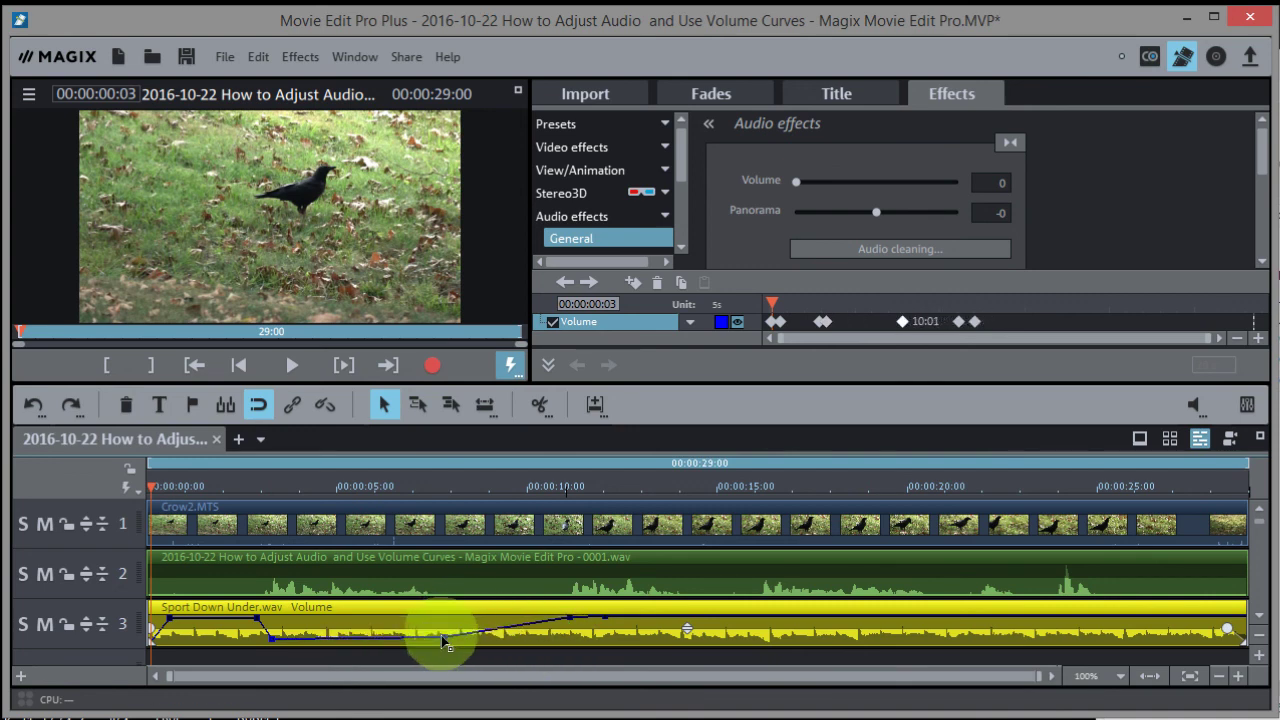
{"action": "left_click", "coordinate": [271, 648]}
{"action": "left_click", "coordinate": [275, 640]}
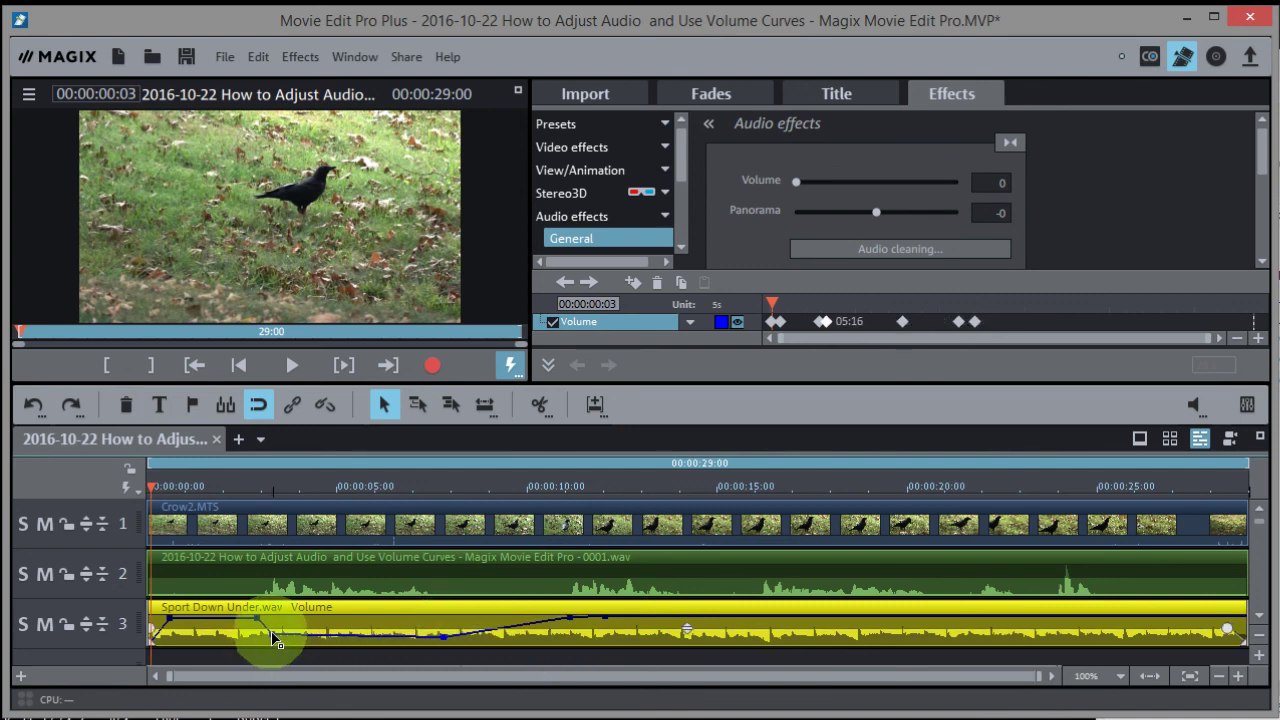
{"action": "mouse_move", "coordinate": [258, 518]}
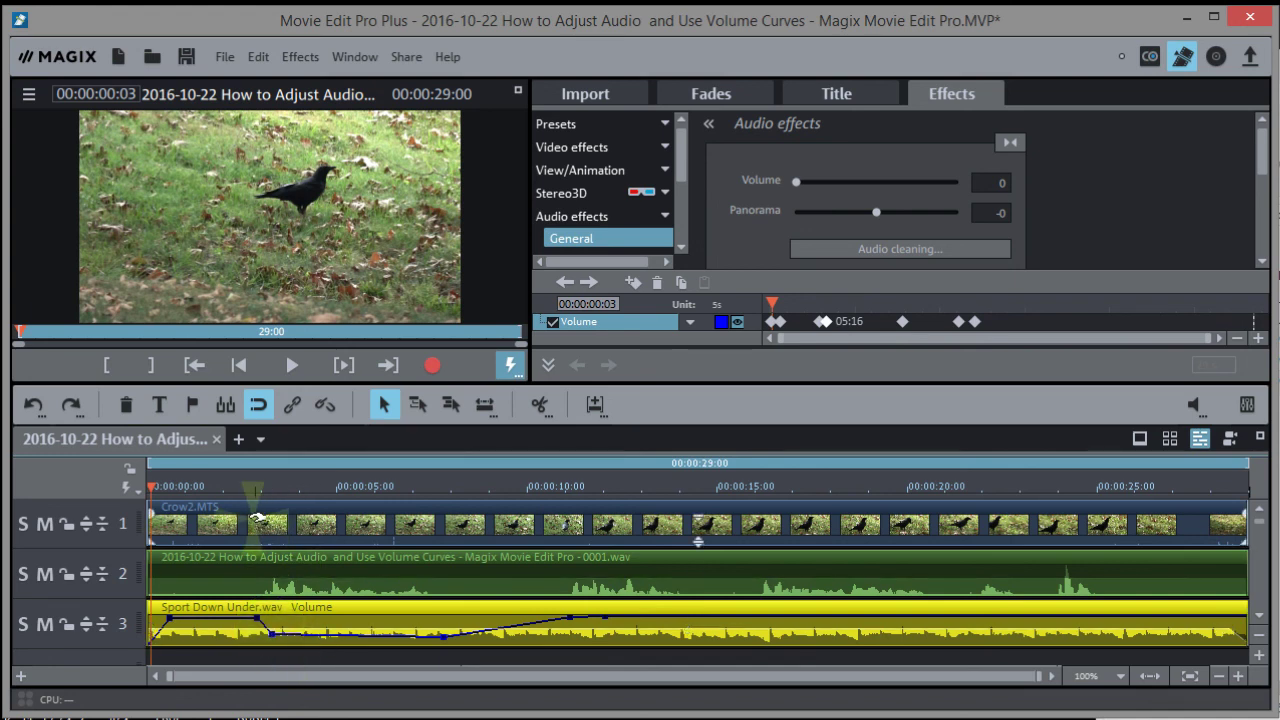
- Preview the music, then drag the dip's curve points earlier so the volume recovers sooner
{"action": "key", "text": "space"}
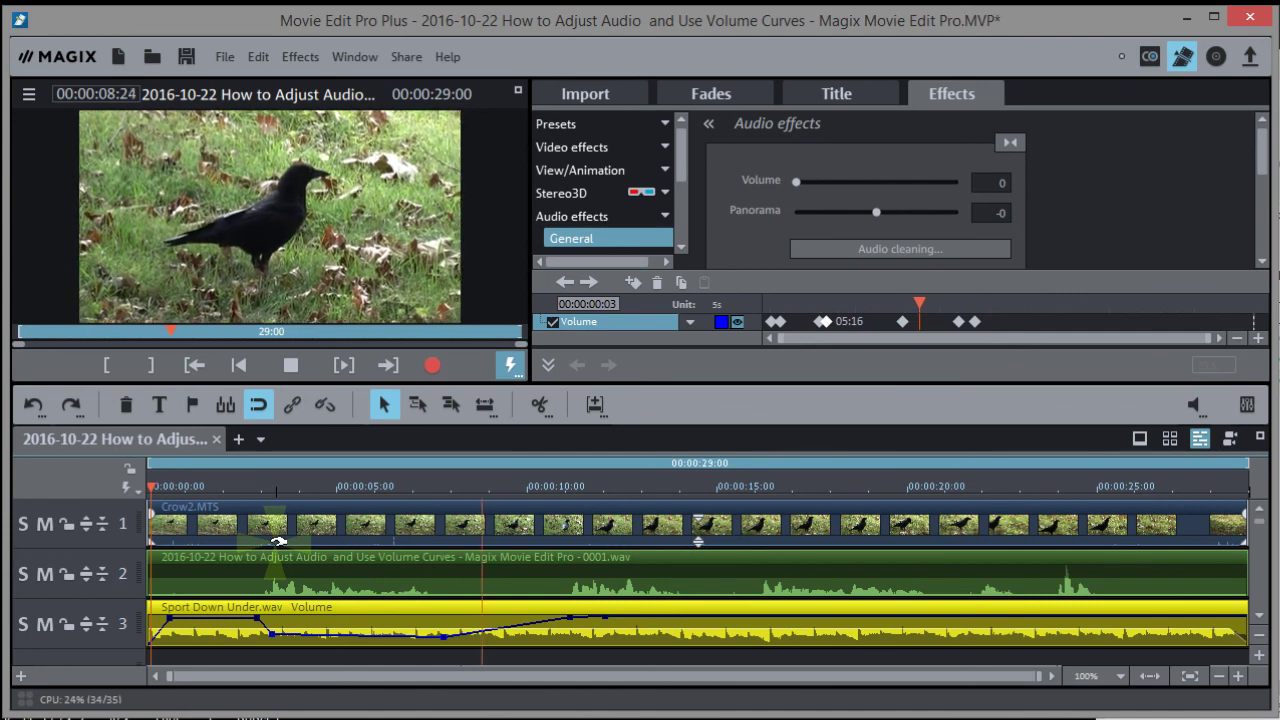
{"action": "key", "text": "space"}
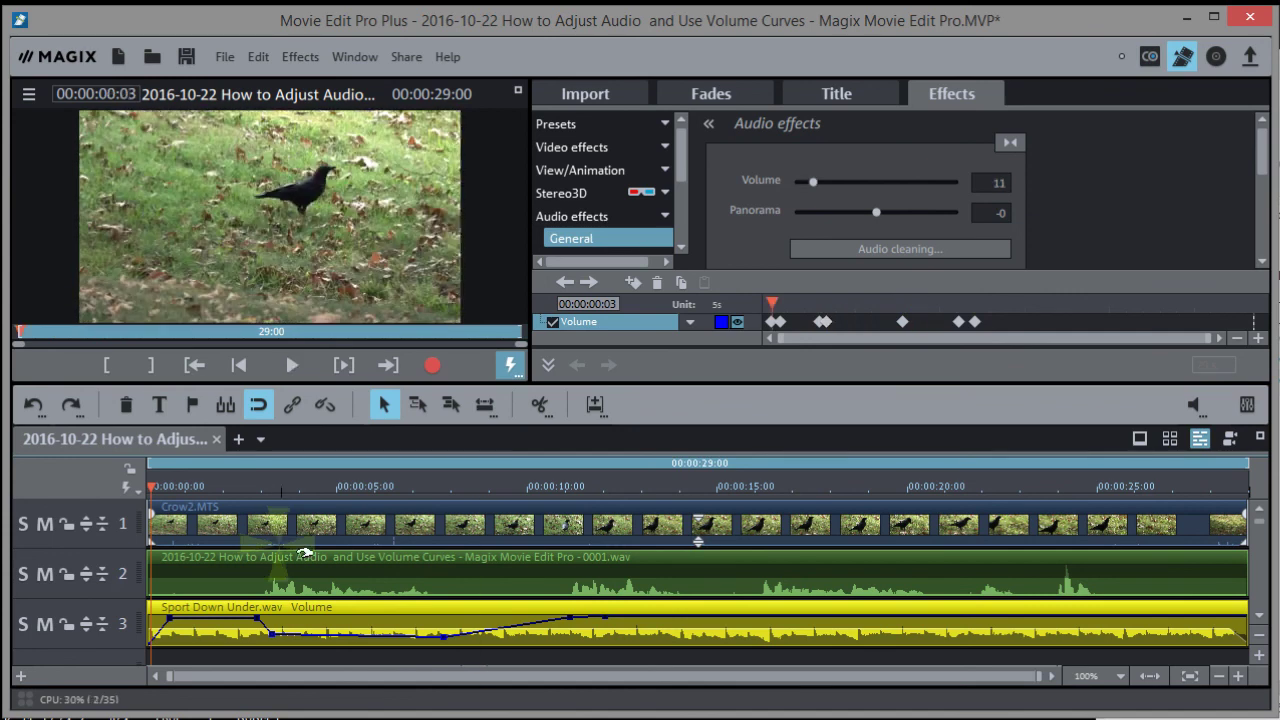
{"action": "mouse_move", "coordinate": [587, 618]}
{"action": "left_mouse_down"}
{"action": "mouse_move", "coordinate": [459, 605]}
{"action": "mouse_move", "coordinate": [440, 648]}
{"action": "left_mouse_up"}
{"action": "left_click", "coordinate": [445, 643]}
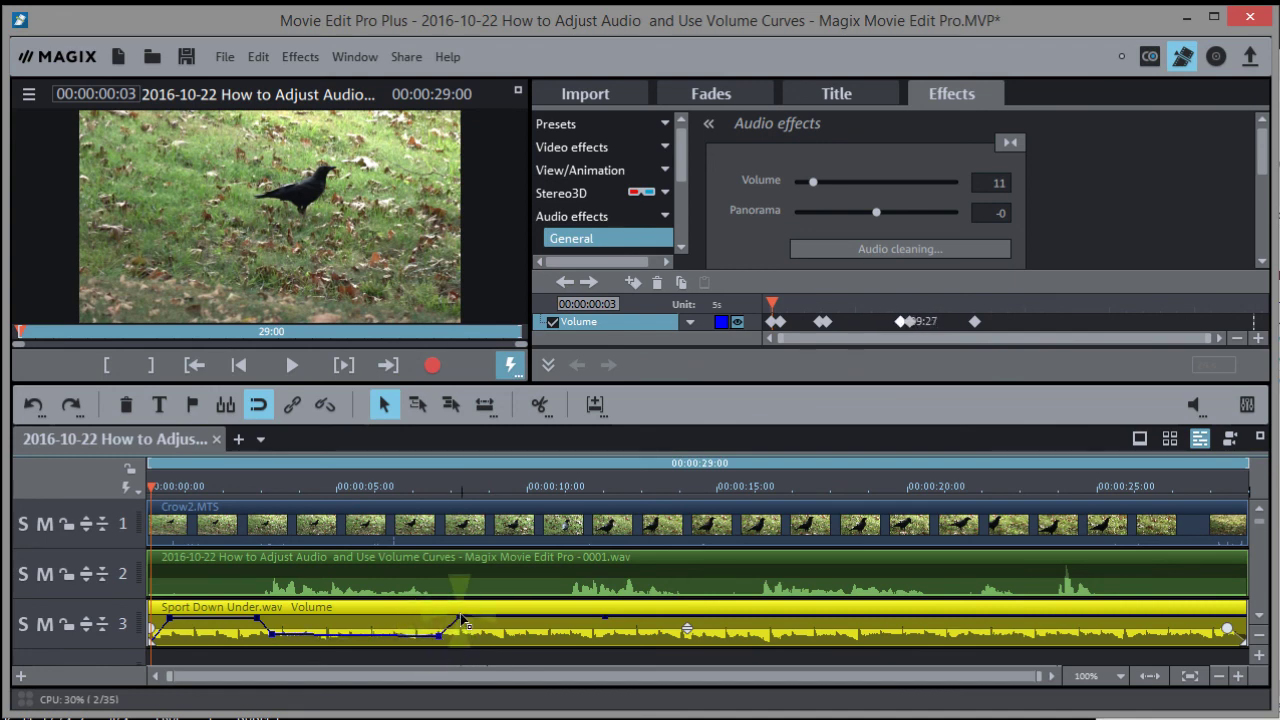
{"action": "left_click_drag", "start_coordinate": [437, 641], "coordinate": [446, 620]}
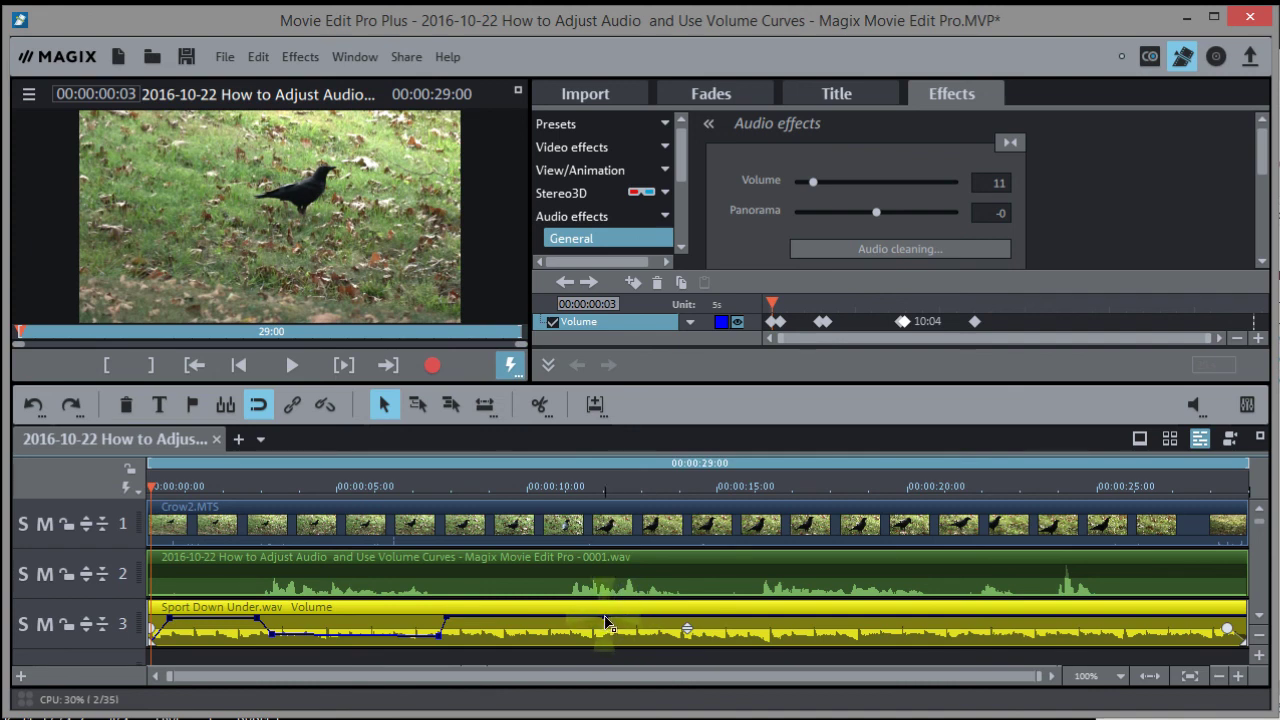
{"action": "left_click_drag", "start_coordinate": [607, 626], "coordinate": [560, 620]}
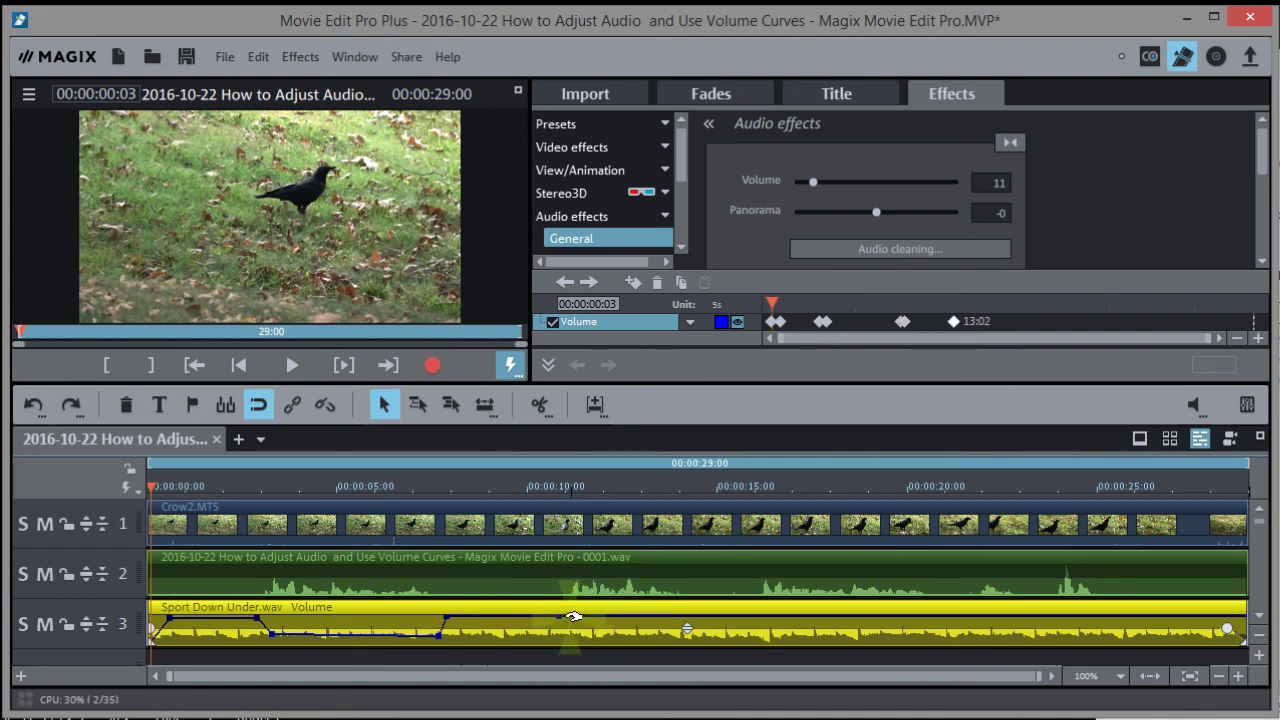
{"action": "left_click", "coordinate": [598, 619]}
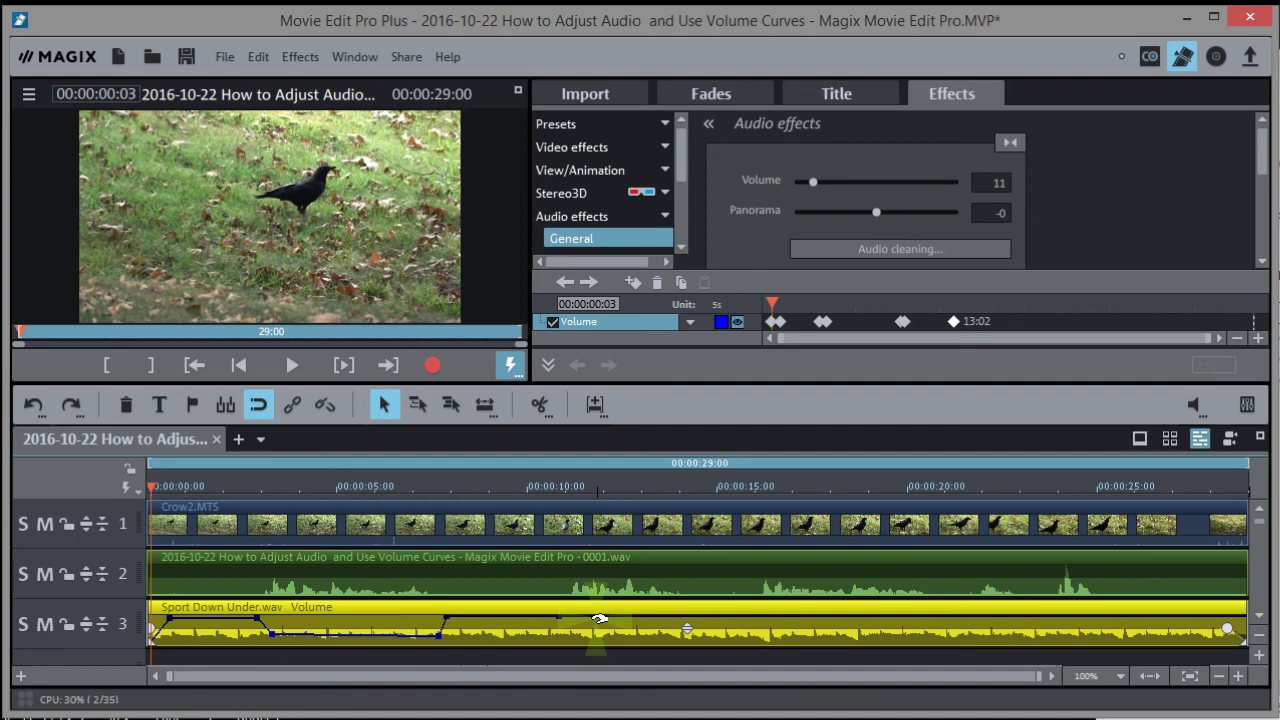
- Reset the Sport Down Under object's audio effects and return the playhead to the project start
{"action": "right_click", "coordinate": [597, 626]}
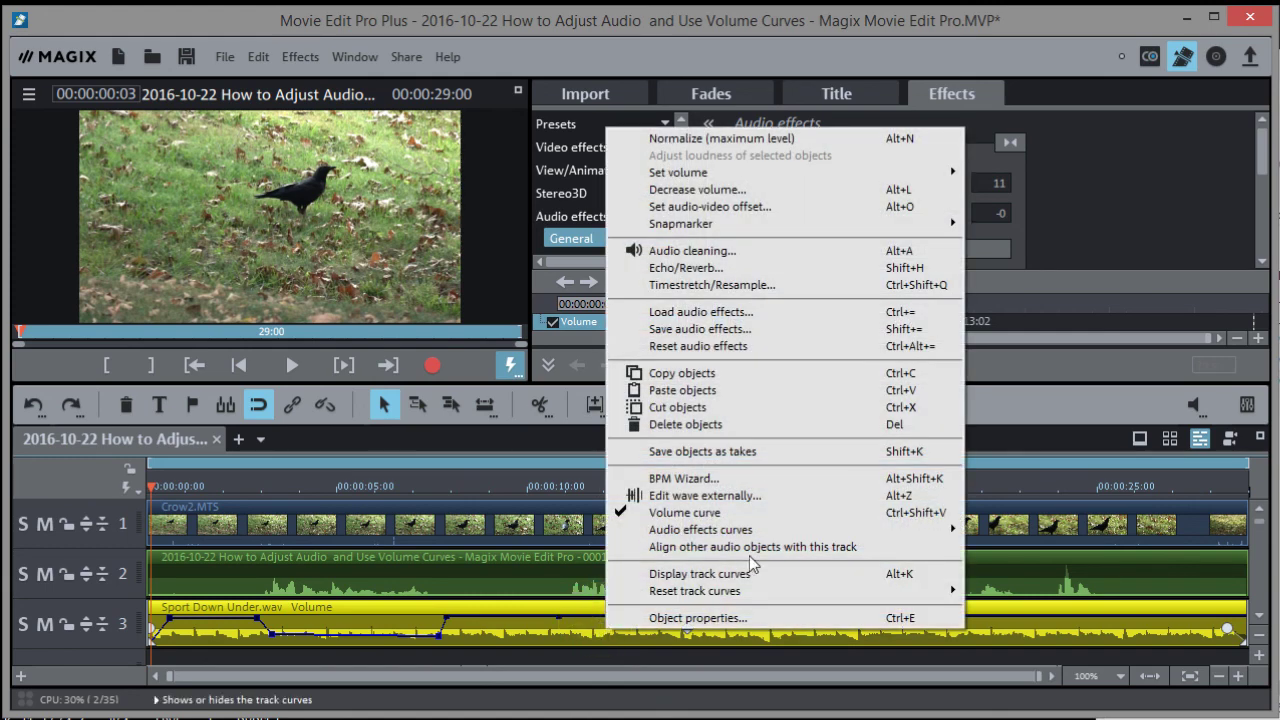
{"action": "left_click", "coordinate": [703, 348]}
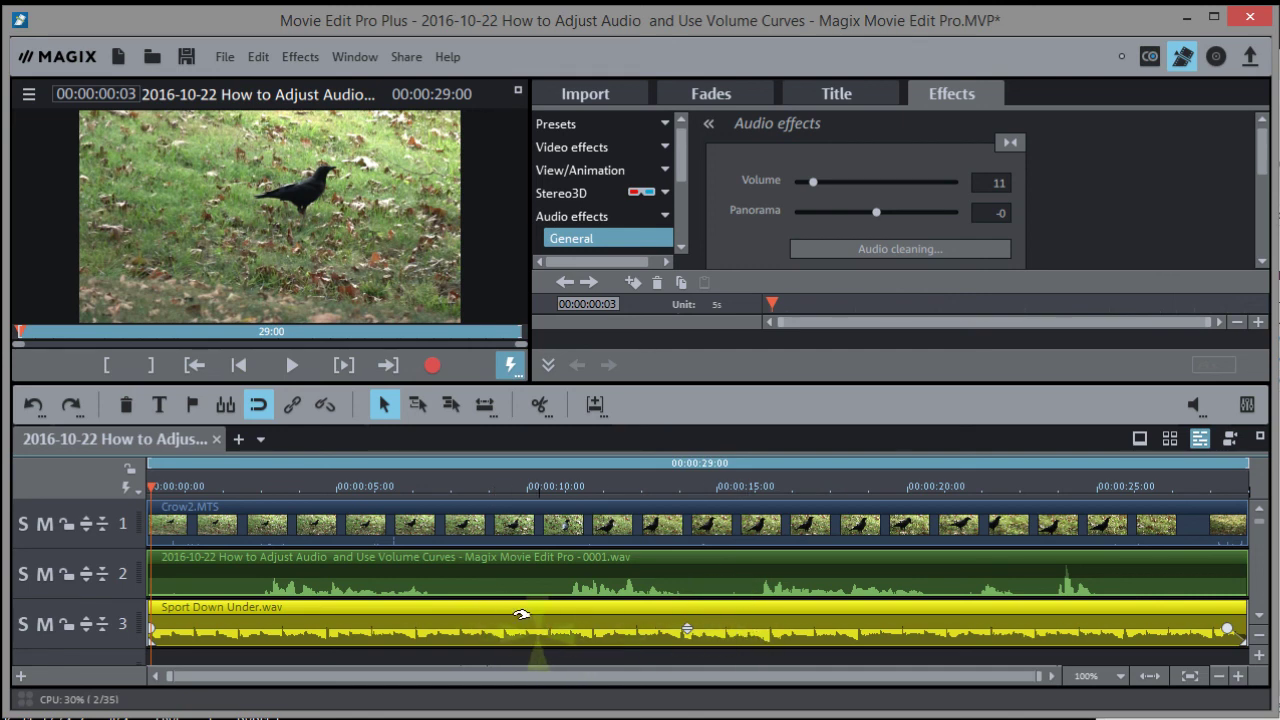
{"action": "left_click", "coordinate": [131, 487]}
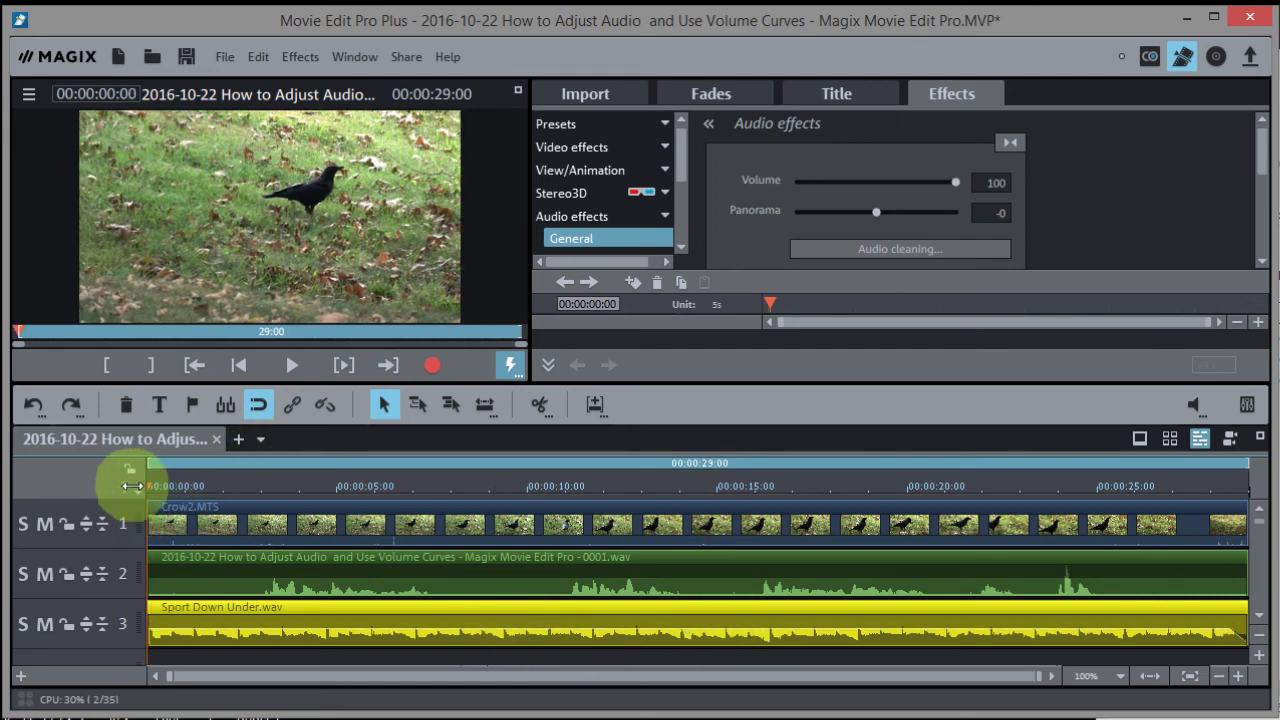
- Show and reposition the mixer, enable AUTO on channel 3, and reset its fader to 0 dB
{"action": "left_click", "coordinate": [1247, 407]}
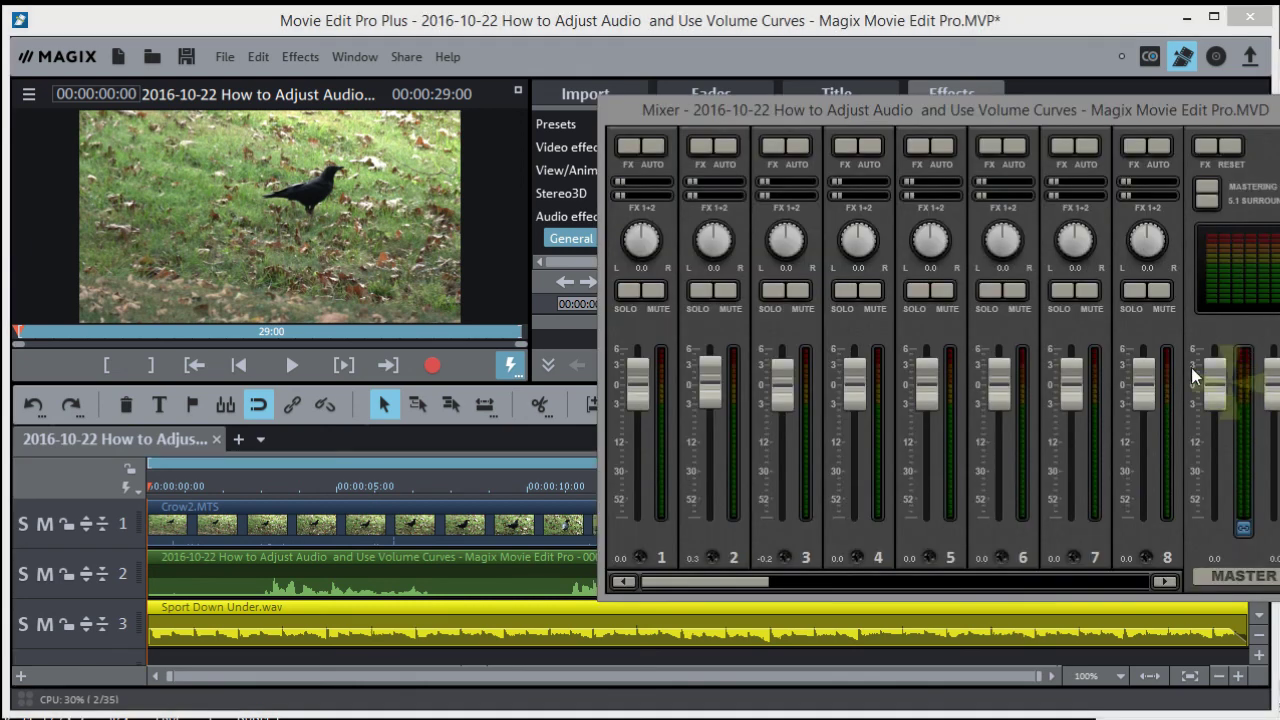
{"action": "left_click", "coordinate": [813, 106]}
{"action": "left_click_drag", "start_coordinate": [813, 104], "coordinate": [879, 86]}
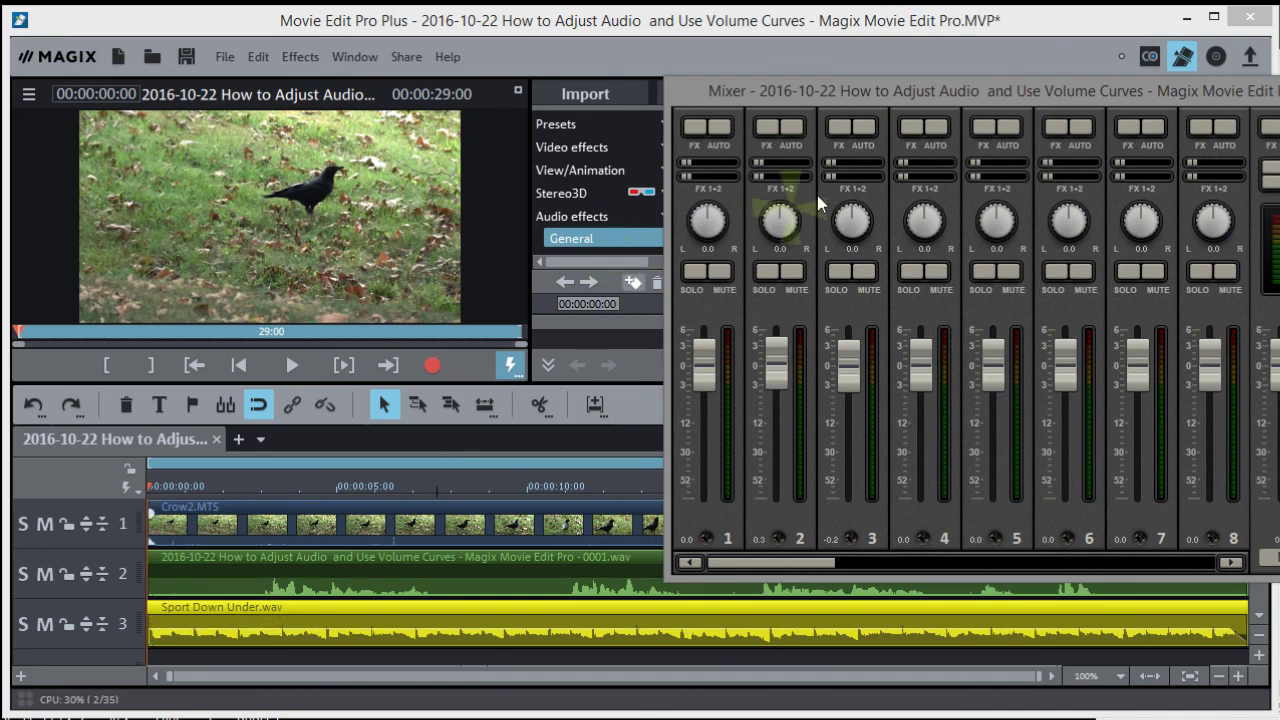
{"action": "left_click", "coordinate": [867, 127]}
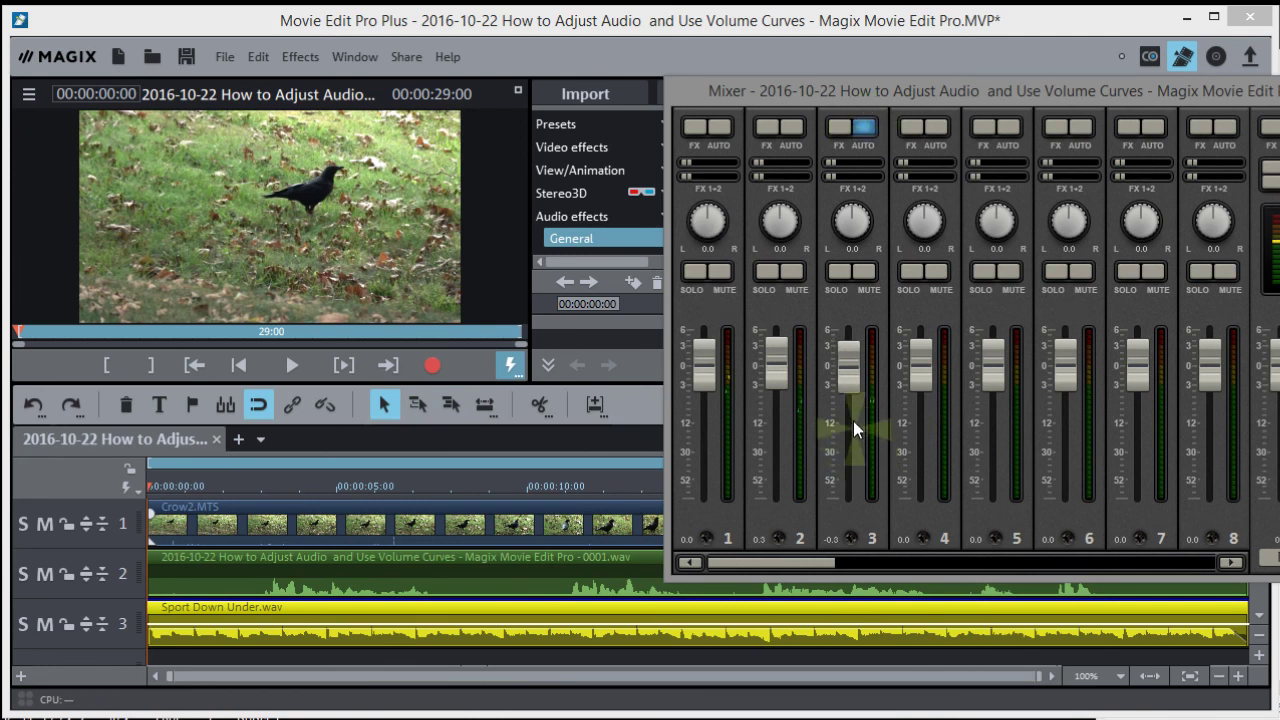
{"action": "left_click_drag", "start_coordinate": [848, 378], "coordinate": [852, 456]}
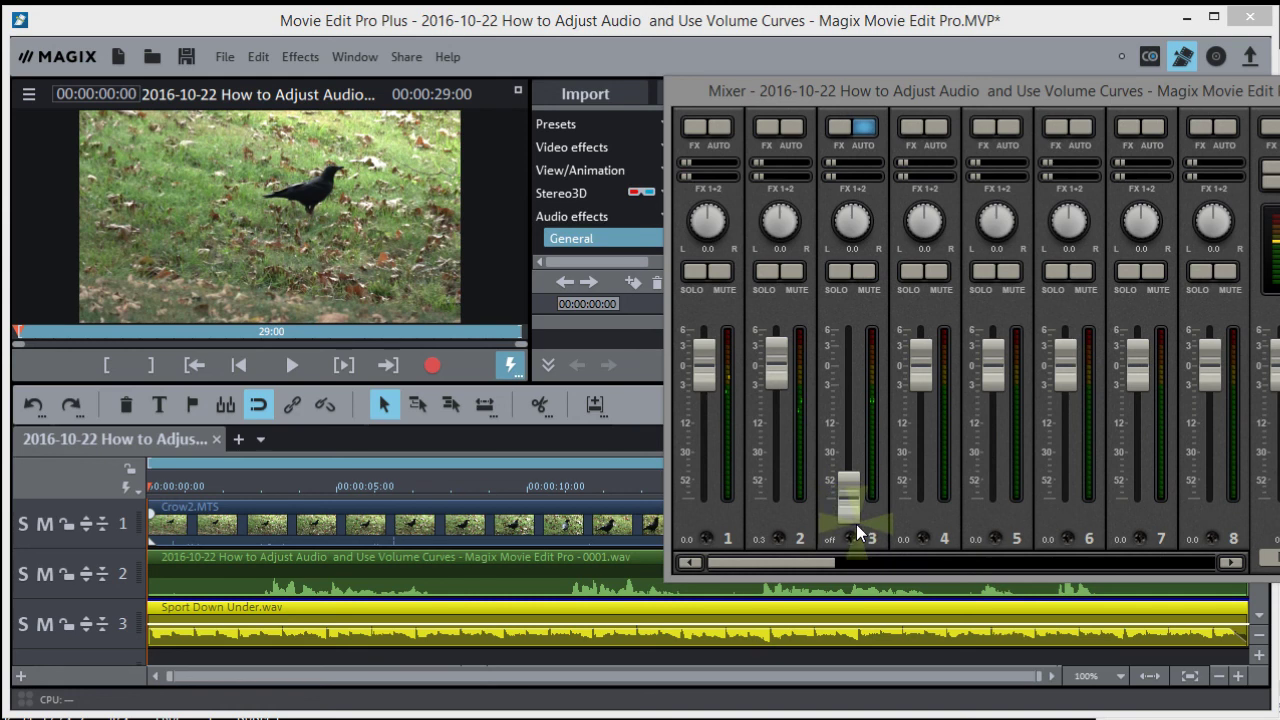
{"action": "double_click", "coordinate": [856, 524]}
- During playback, ride track 3's fader down, up, near silence and back to record volume automation
{"action": "key", "text": "space"}
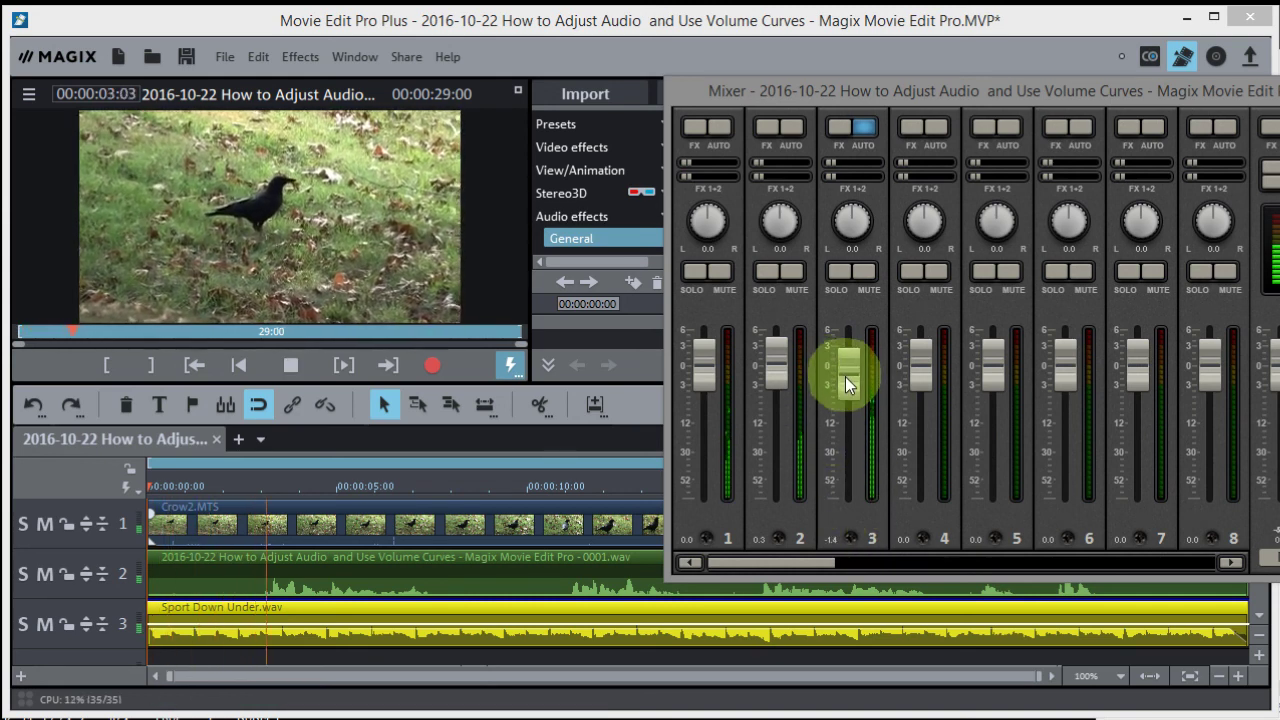
{"action": "left_click_drag", "start_coordinate": [845, 376], "coordinate": [848, 505]}
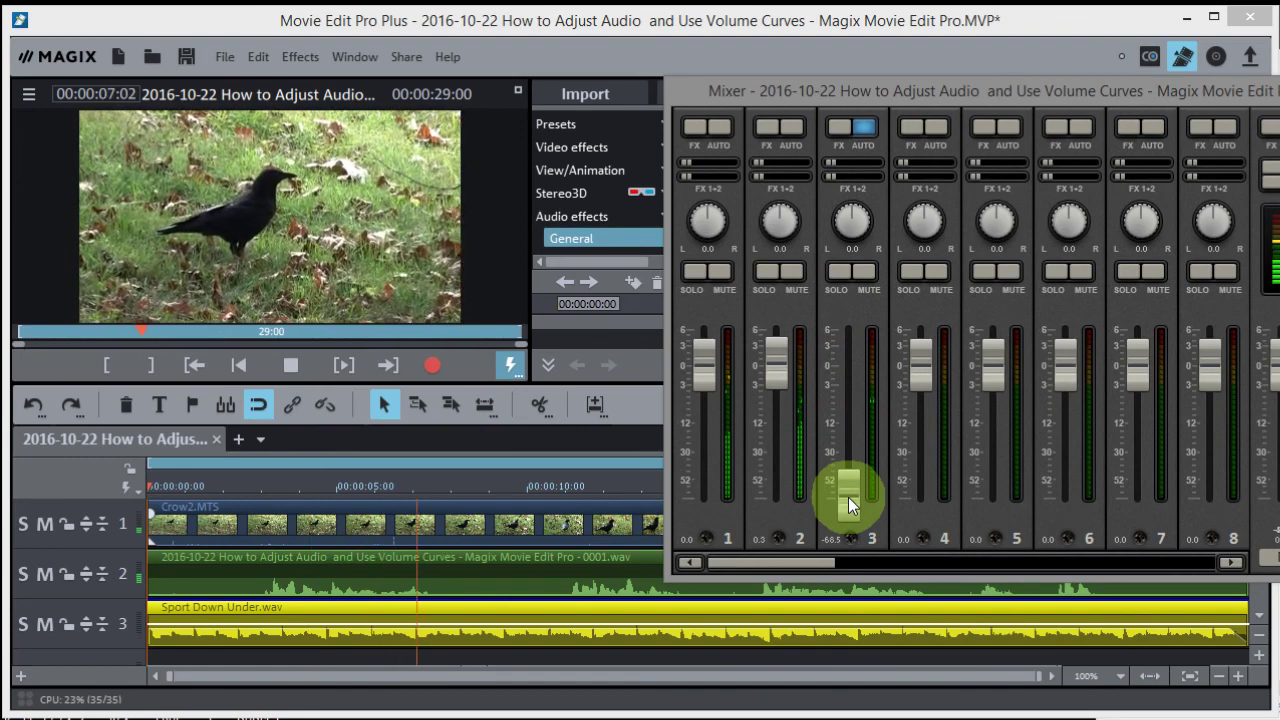
{"action": "left_click_drag", "start_coordinate": [848, 505], "coordinate": [841, 380]}
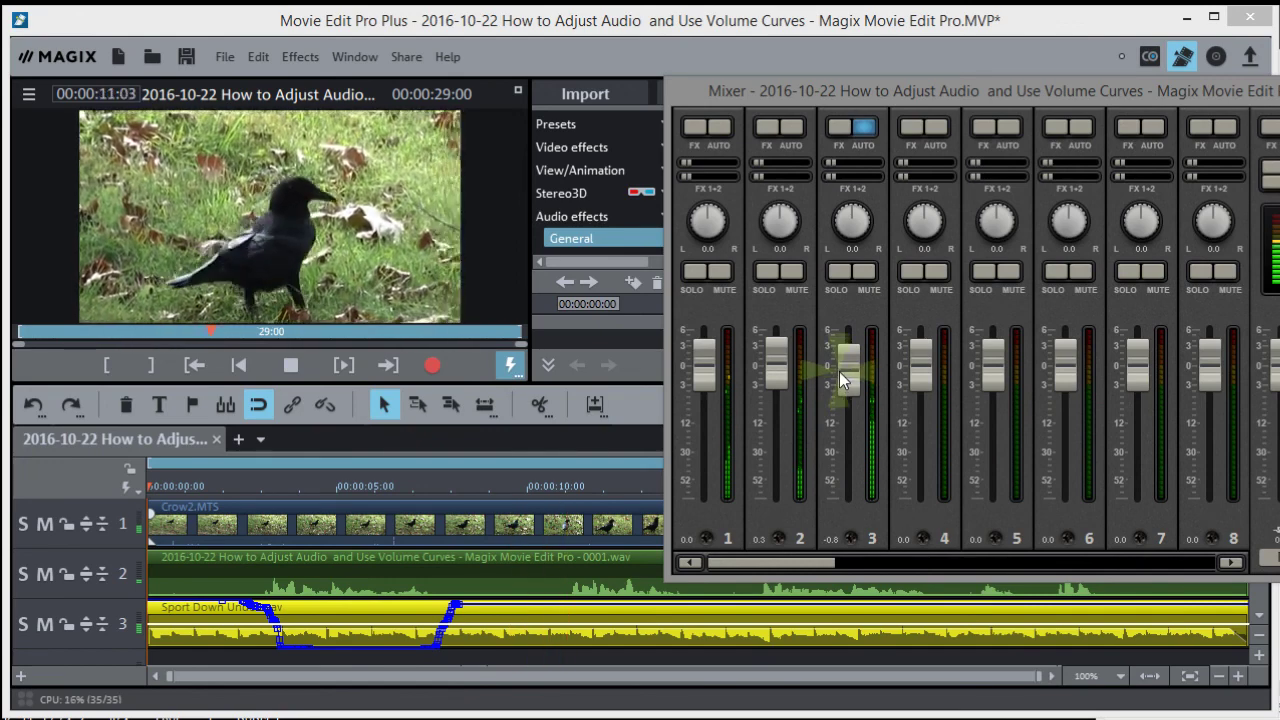
{"action": "left_click_drag", "start_coordinate": [841, 380], "coordinate": [850, 585]}
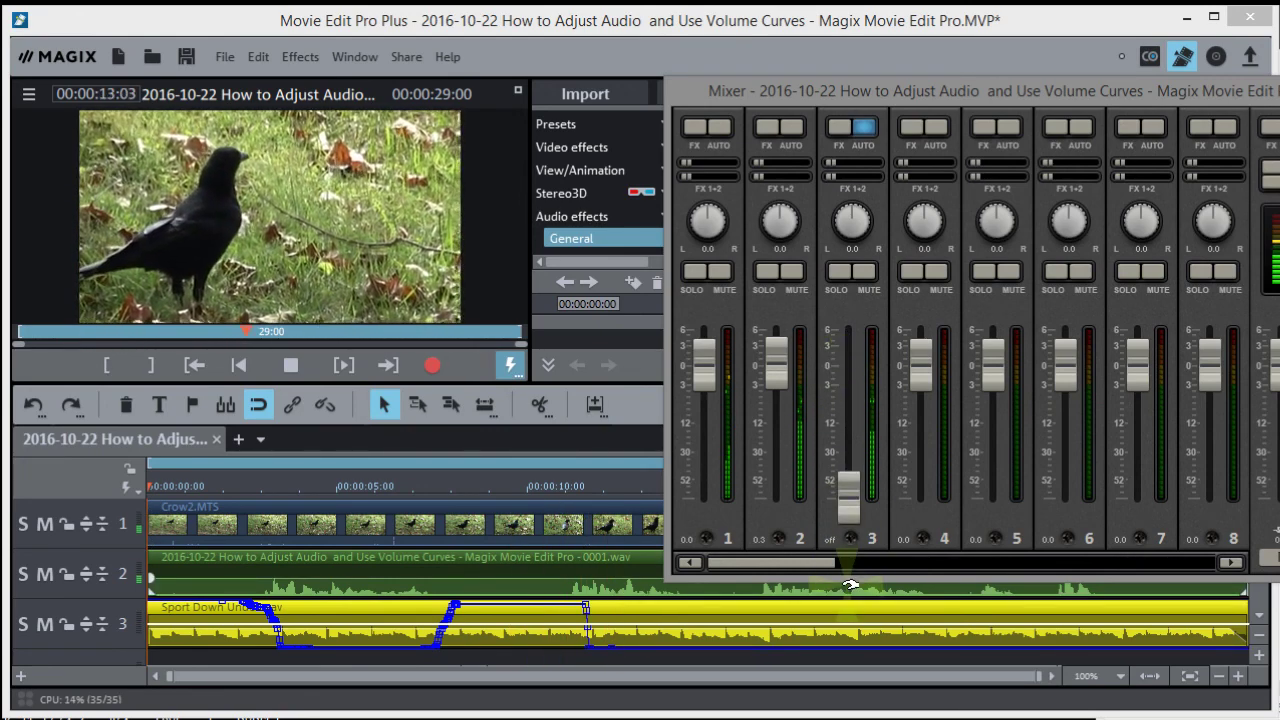
{"action": "left_click_drag", "start_coordinate": [848, 495], "coordinate": [851, 391]}
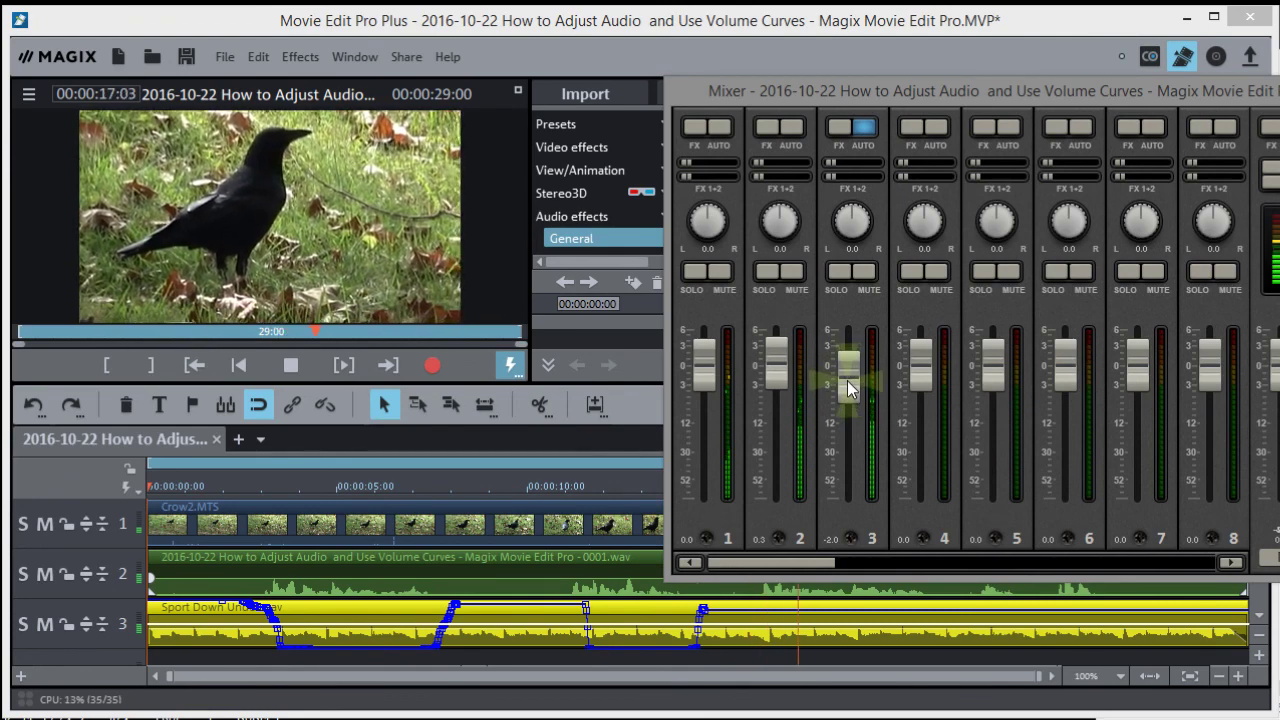
{"action": "mouse_move", "coordinate": [851, 389]}
{"action": "left_mouse_down"}
{"action": "mouse_move", "coordinate": [858, 520]}
{"action": "mouse_move", "coordinate": [867, 392]}
{"action": "left_mouse_up"}
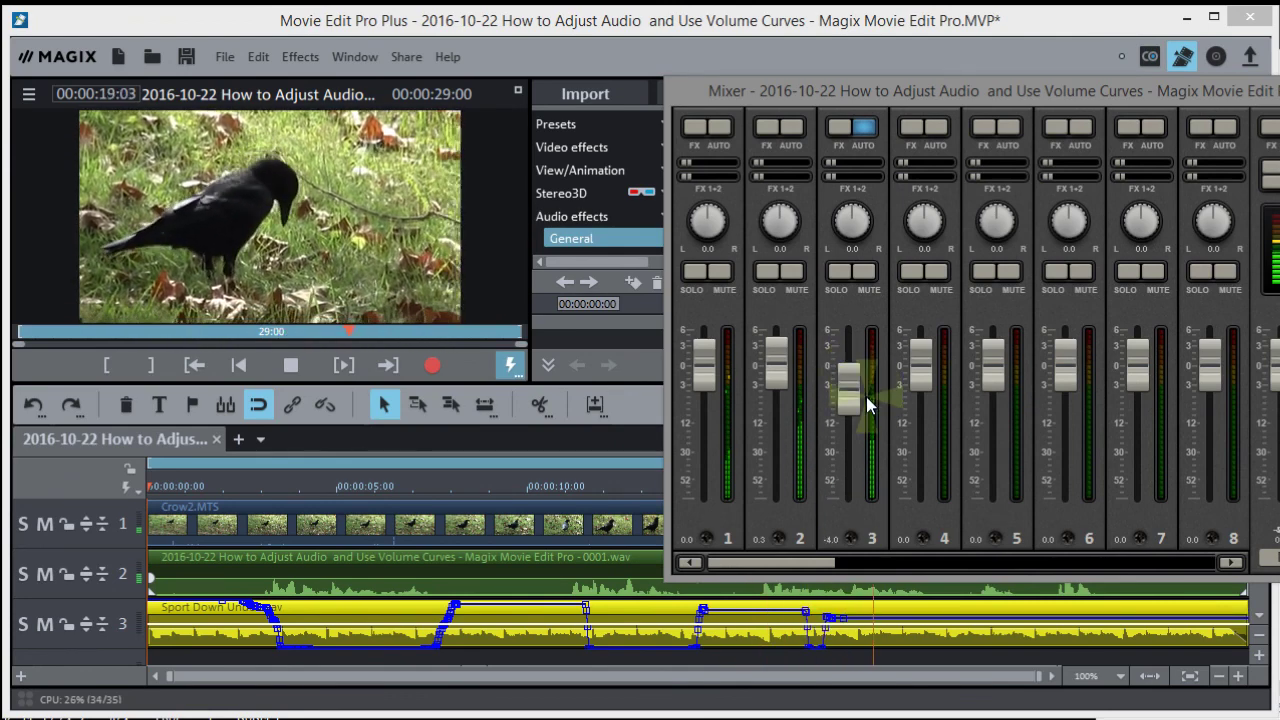
{"action": "key", "text": "space"}
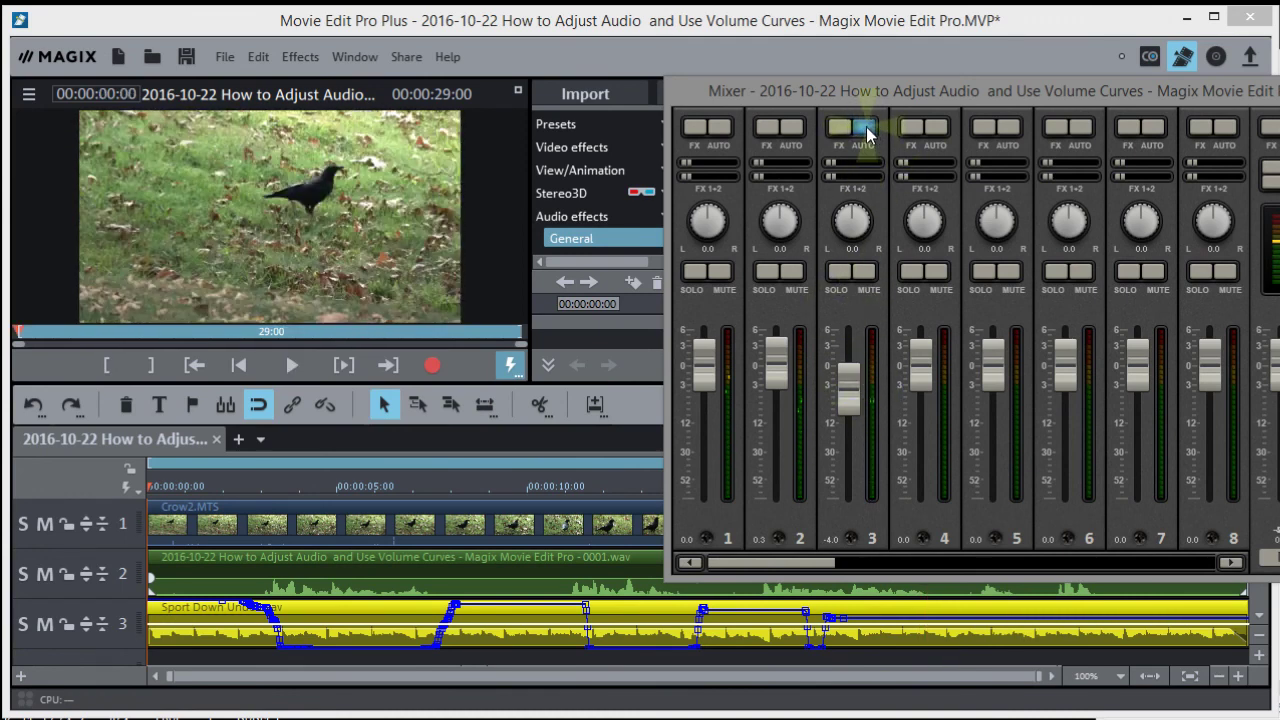
- Toggle channel 3's volume automation off and back on, then return the playhead to the project start
{"action": "left_click", "coordinate": [866, 133]}
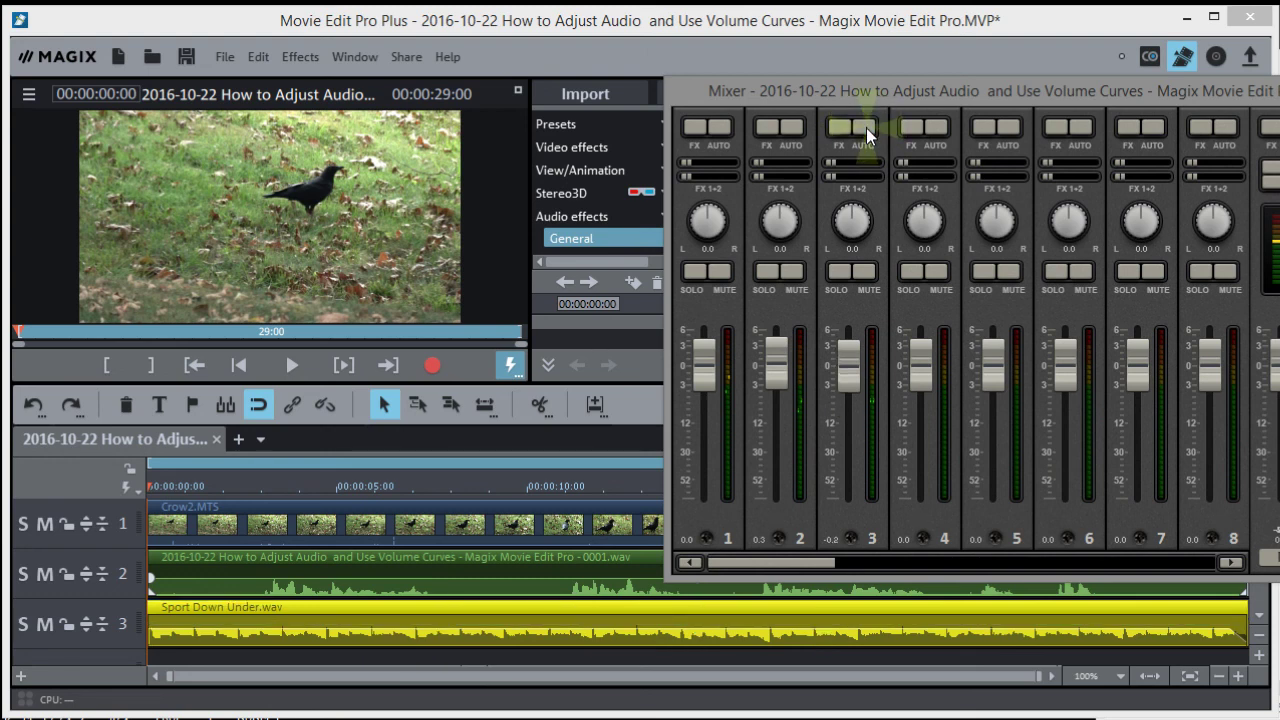
{"action": "left_click", "coordinate": [866, 128]}
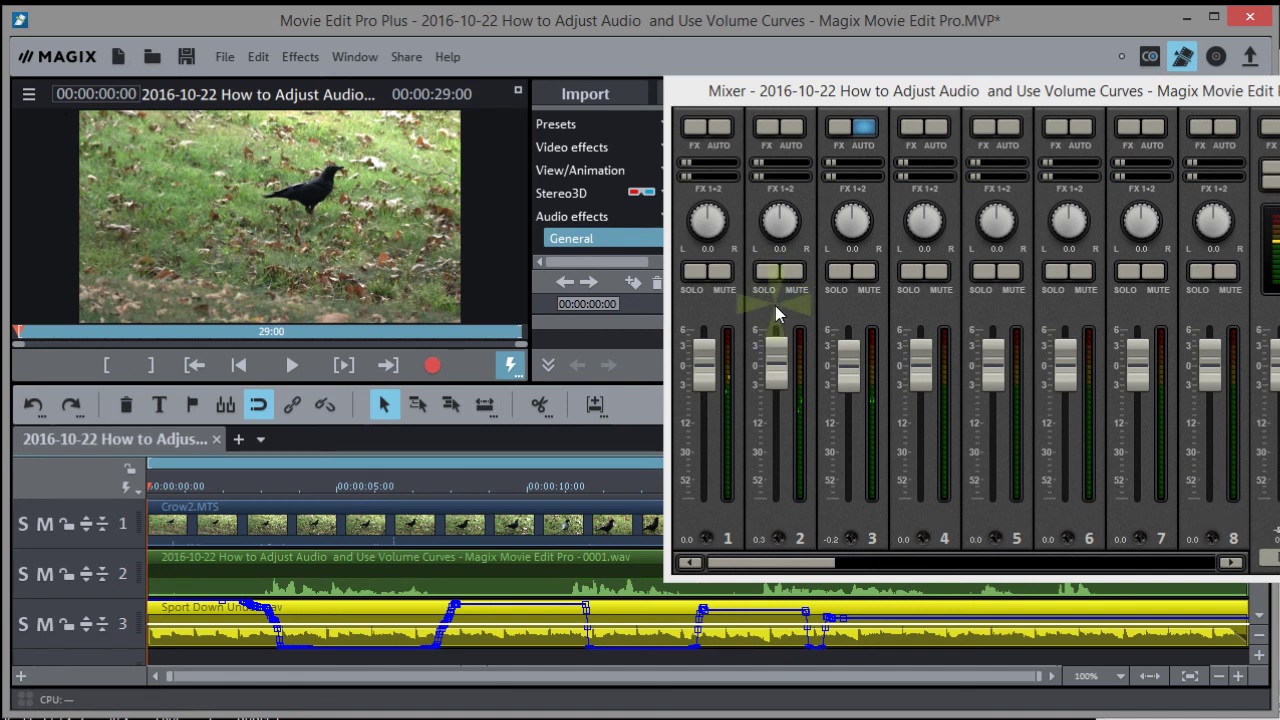
{"action": "left_click", "coordinate": [245, 362]}
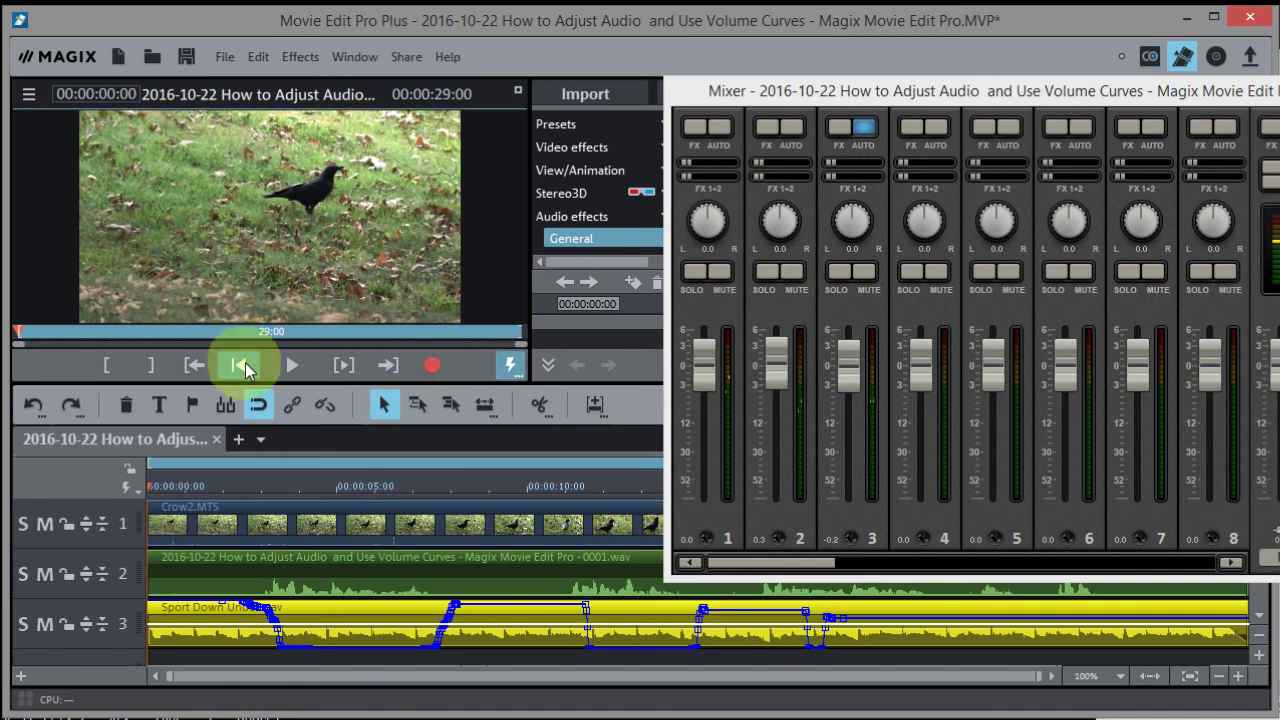
{"action": "left_click", "coordinate": [770, 367]}
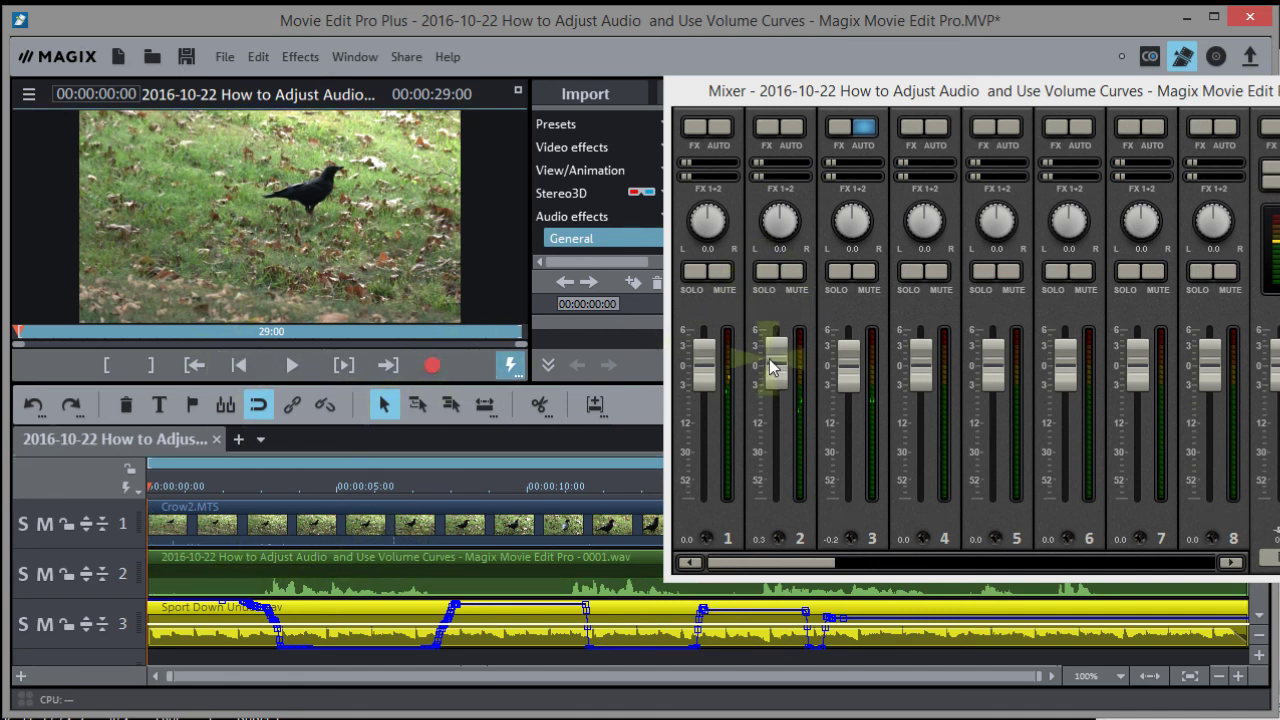
{"action": "left_click", "coordinate": [845, 360]}
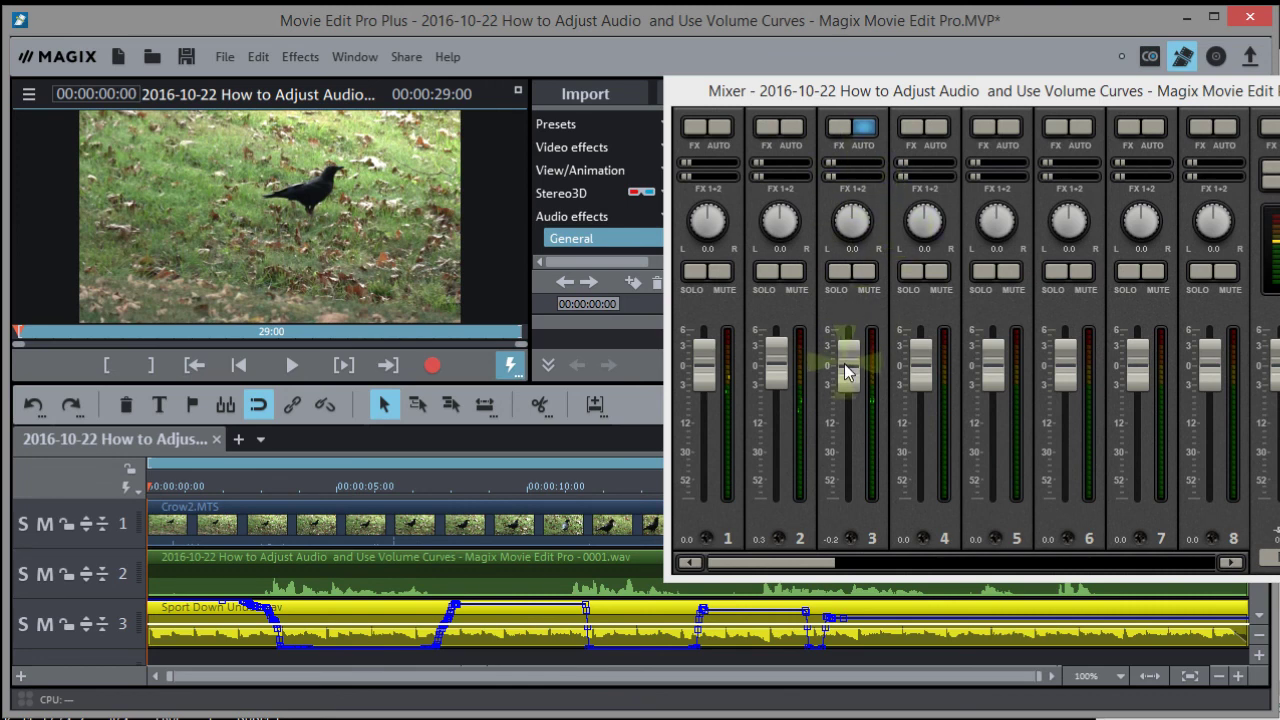
{"action": "left_click", "coordinate": [847, 365]}
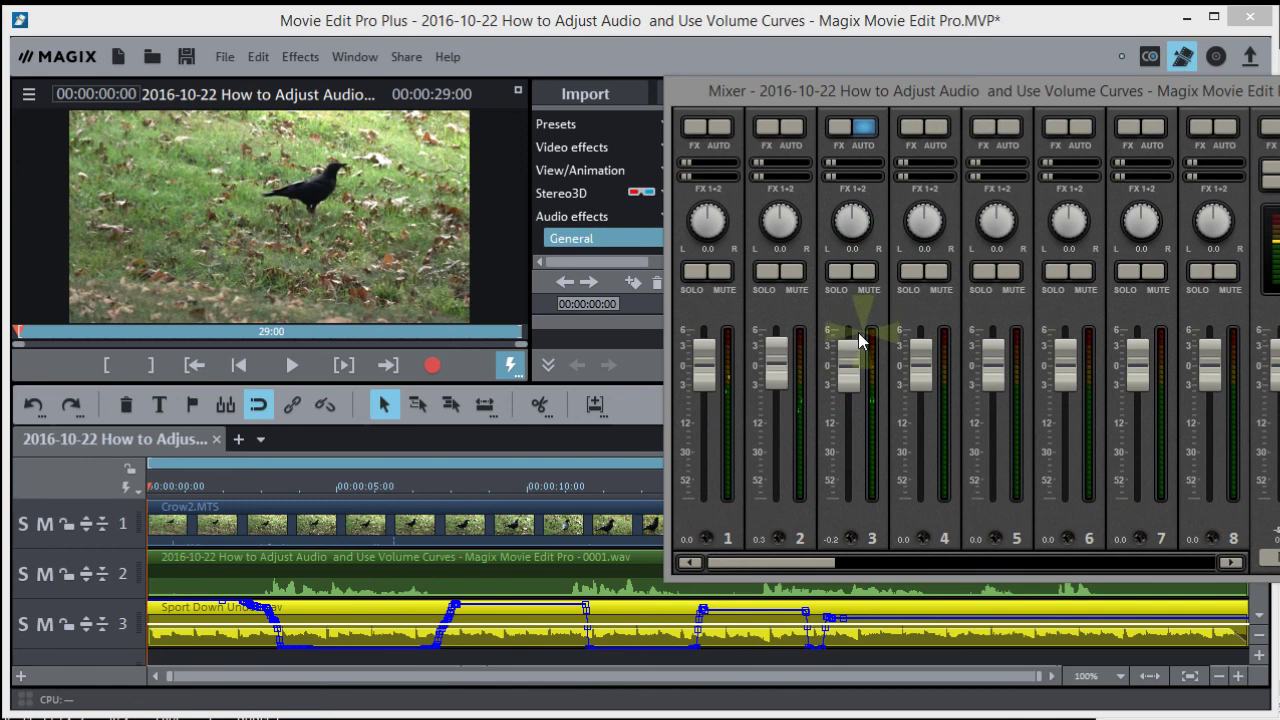
- Record a live channel 3 fader ride during playback, starting fully down, then replay it
{"action": "mouse_move", "coordinate": [855, 360]}
{"action": "left_mouse_down"}
{"action": "mouse_move", "coordinate": [847, 518]}
{"action": "mouse_move", "coordinate": [851, 355]}
{"action": "mouse_move", "coordinate": [845, 497]}
{"action": "left_mouse_up"}
{"action": "key", "text": "space"}
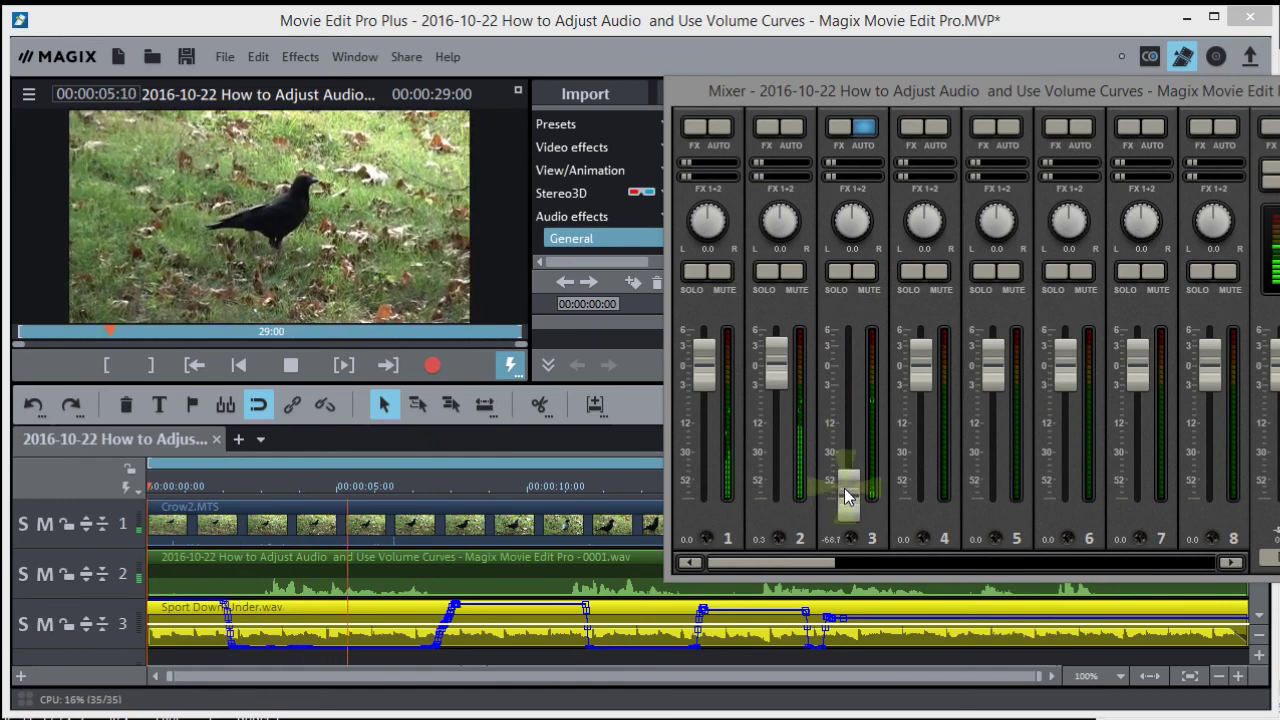
{"action": "mouse_move", "coordinate": [845, 497]}
{"action": "left_mouse_down"}
{"action": "mouse_move", "coordinate": [850, 375]}
{"action": "mouse_move", "coordinate": [849, 509]}
{"action": "mouse_move", "coordinate": [836, 322]}
{"action": "mouse_move", "coordinate": [835, 604]}
{"action": "left_mouse_up"}
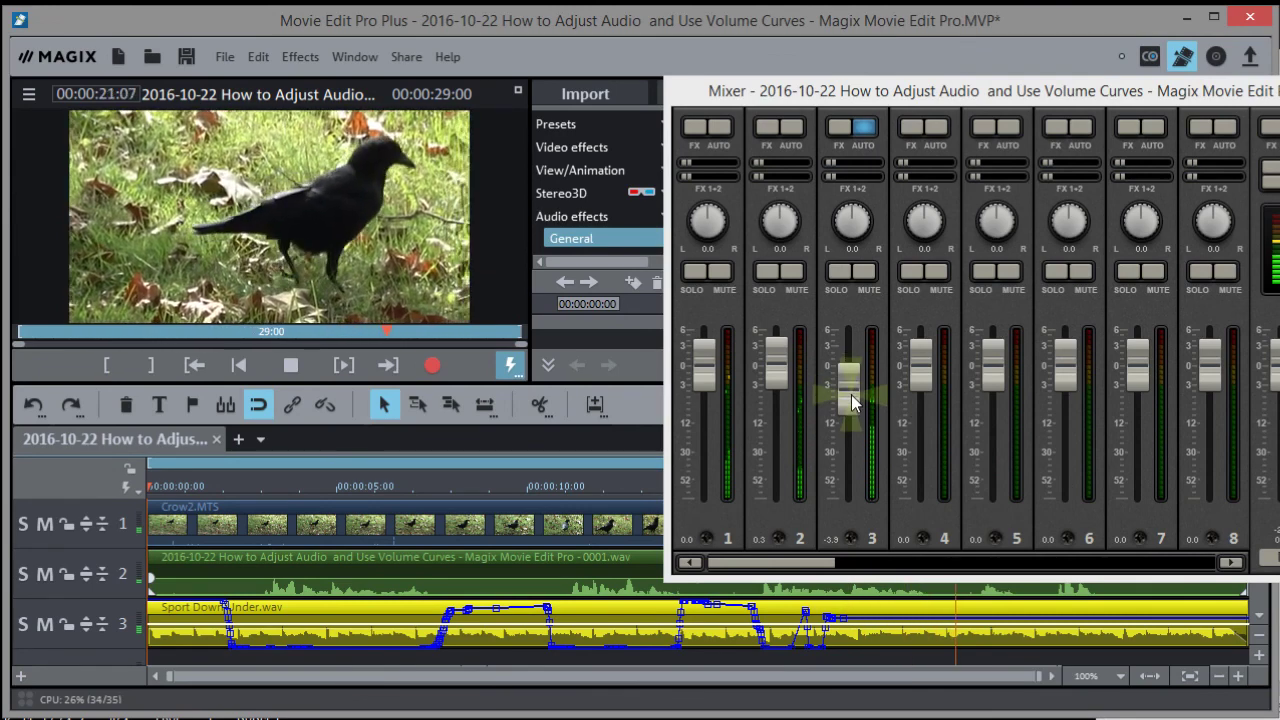
{"action": "key", "text": "space"}
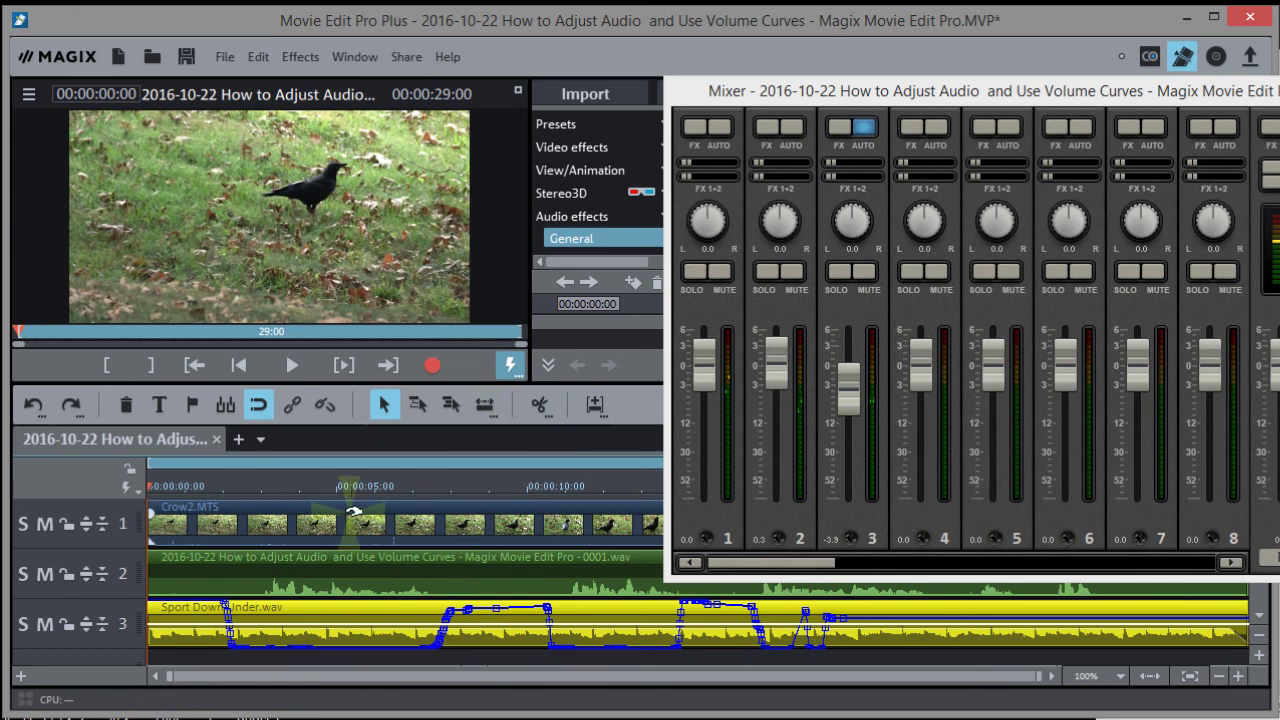
{"action": "key", "text": "space"}
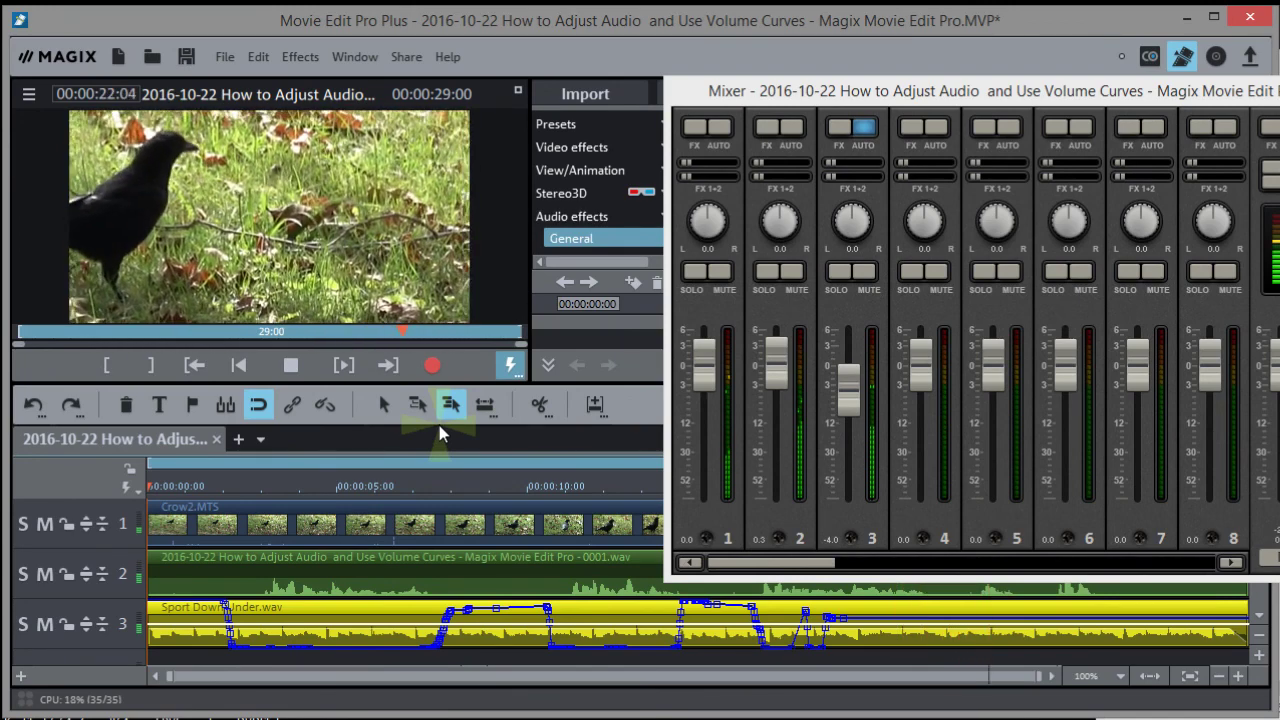
- Stop the automation playback and close the mixer with M
{"action": "key", "text": "space"}
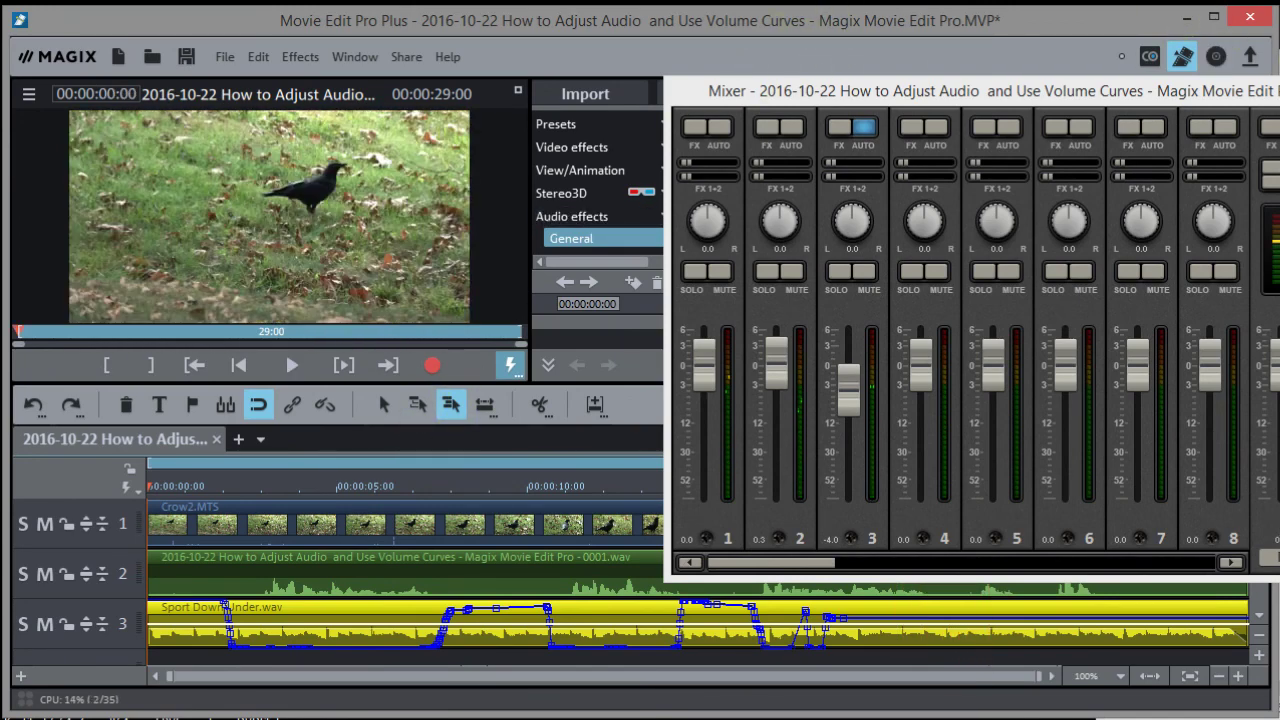
{"action": "key", "text": "m"}
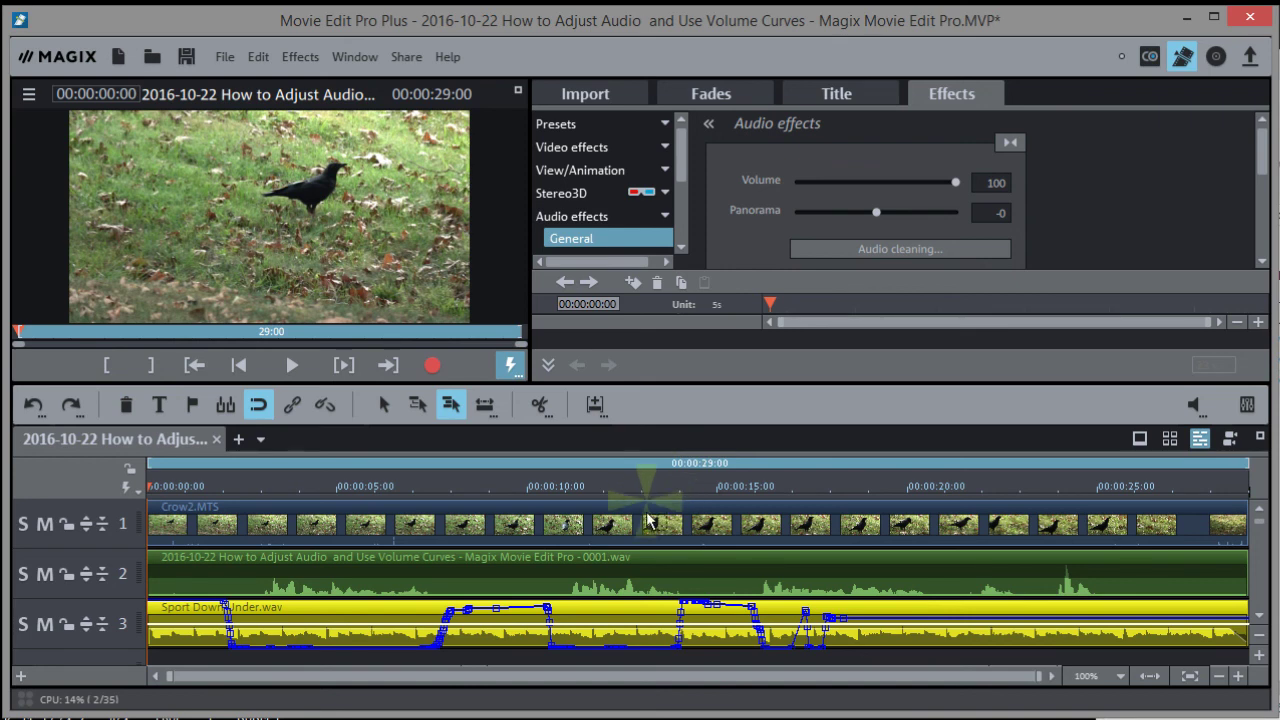
- Split the Sport Down Under.wav clip at about 8:28
{"action": "left_click", "coordinate": [672, 642]}
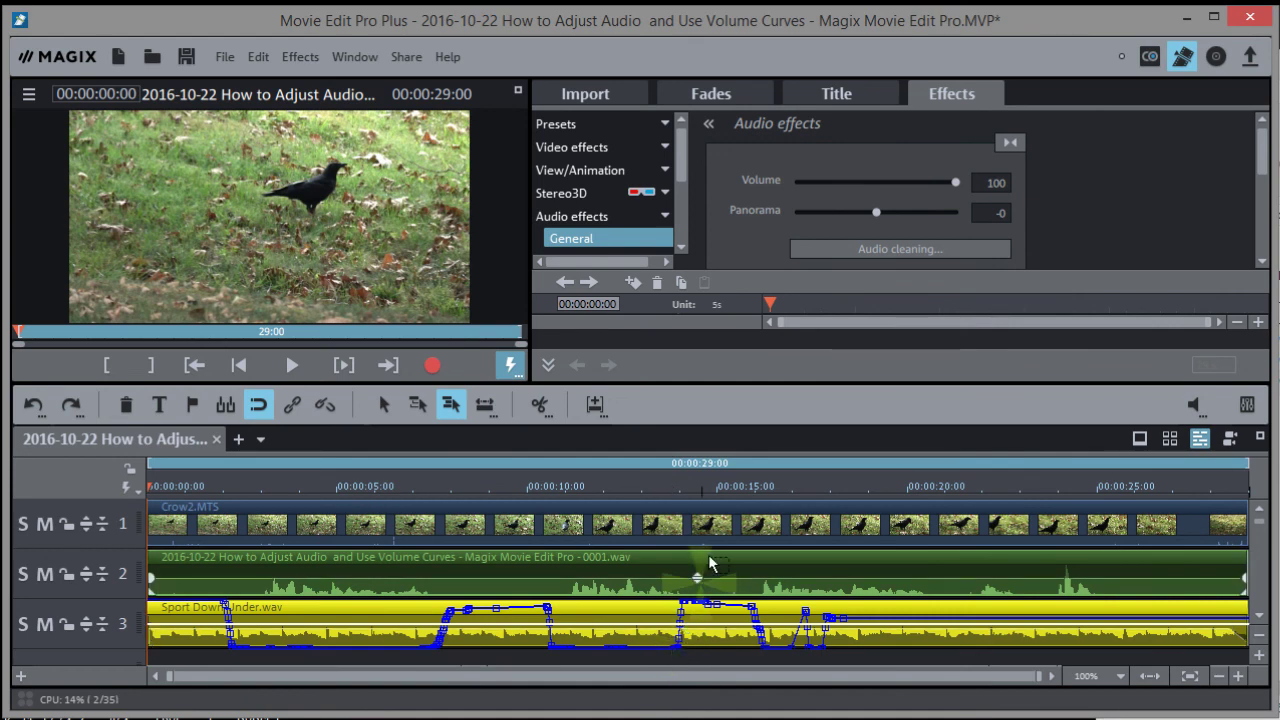
{"action": "left_click", "coordinate": [685, 496]}
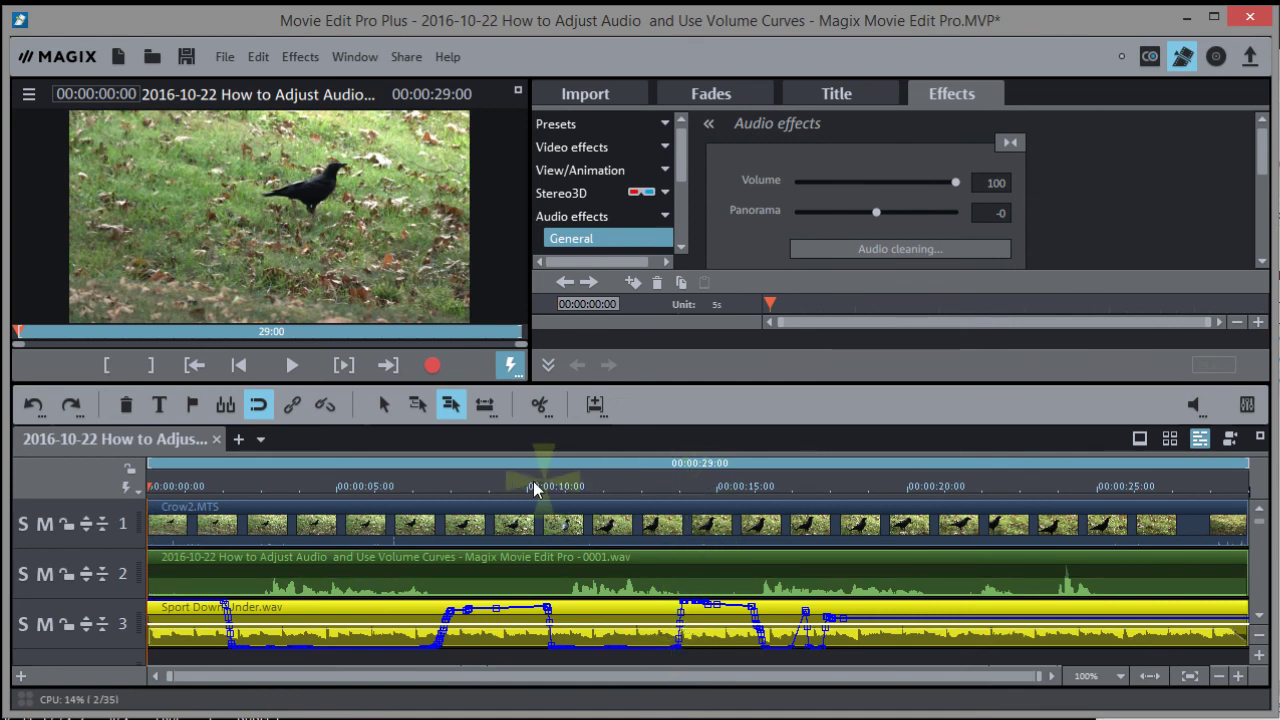
{"action": "left_click", "coordinate": [485, 491]}
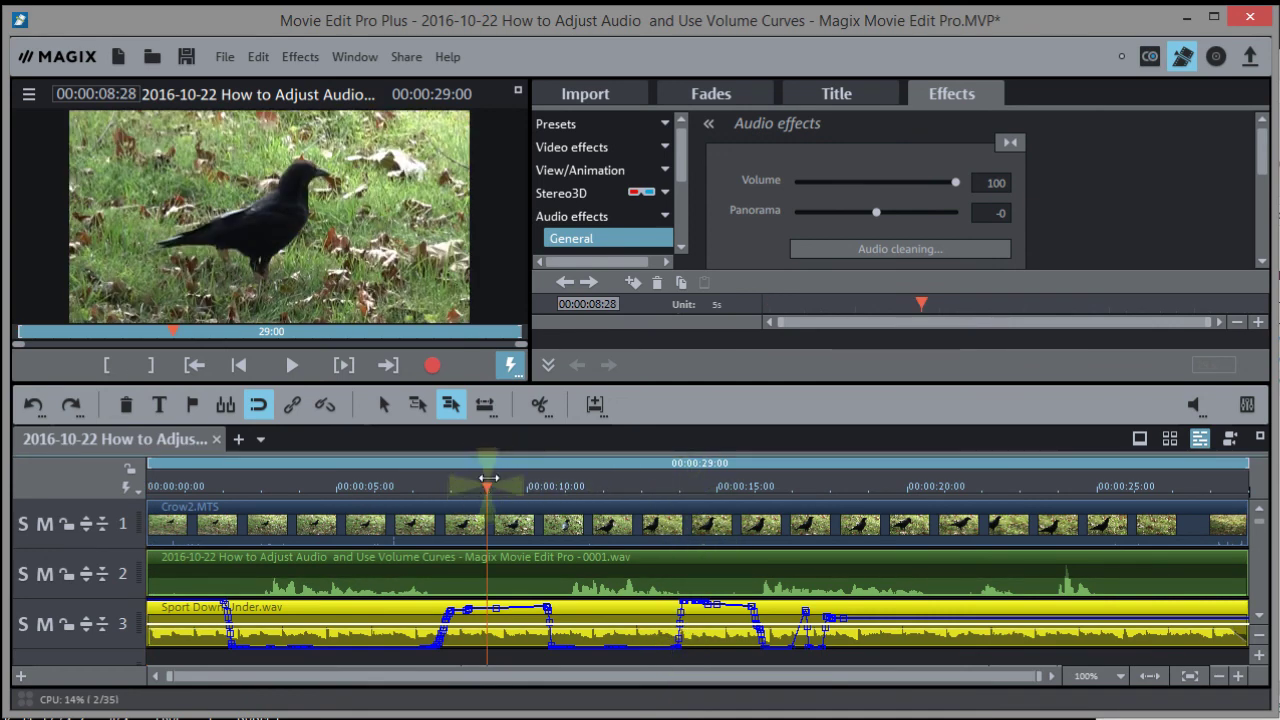
{"action": "left_click", "coordinate": [540, 405]}
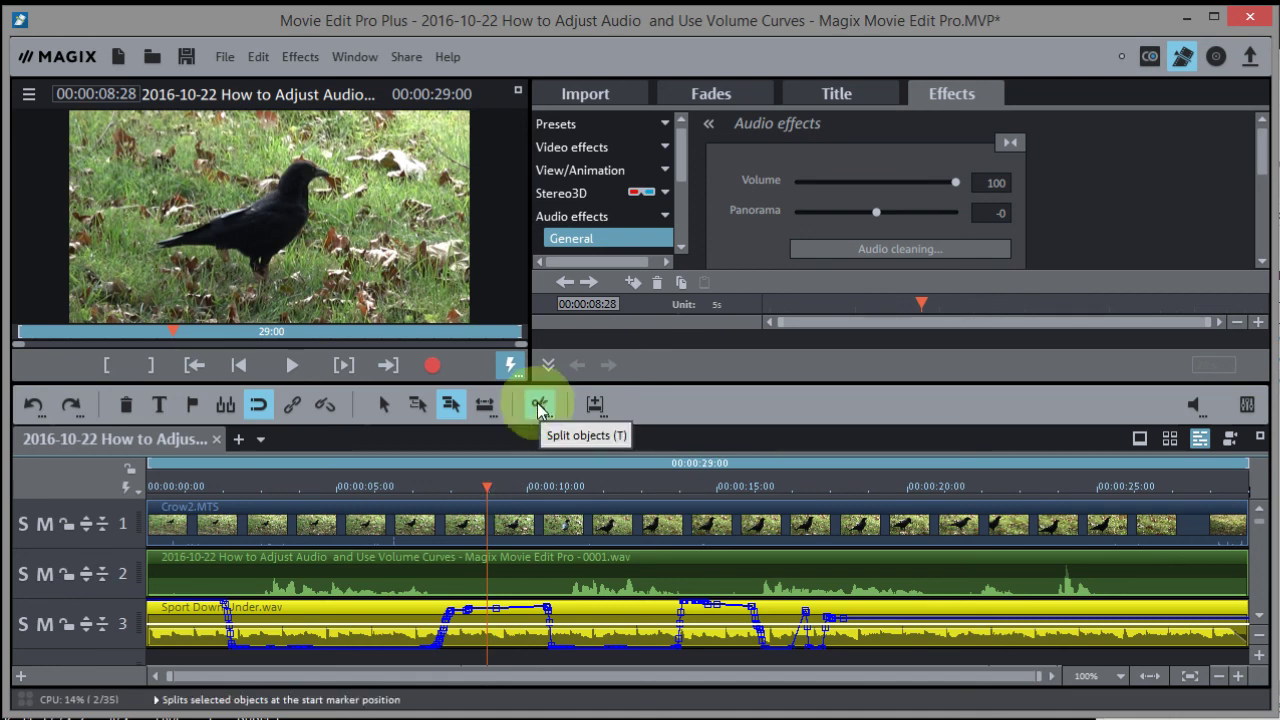
- Split the music clip again at about 18:14 and return to the start
{"action": "left_click", "coordinate": [847, 489]}
{"action": "left_click", "coordinate": [538, 404]}
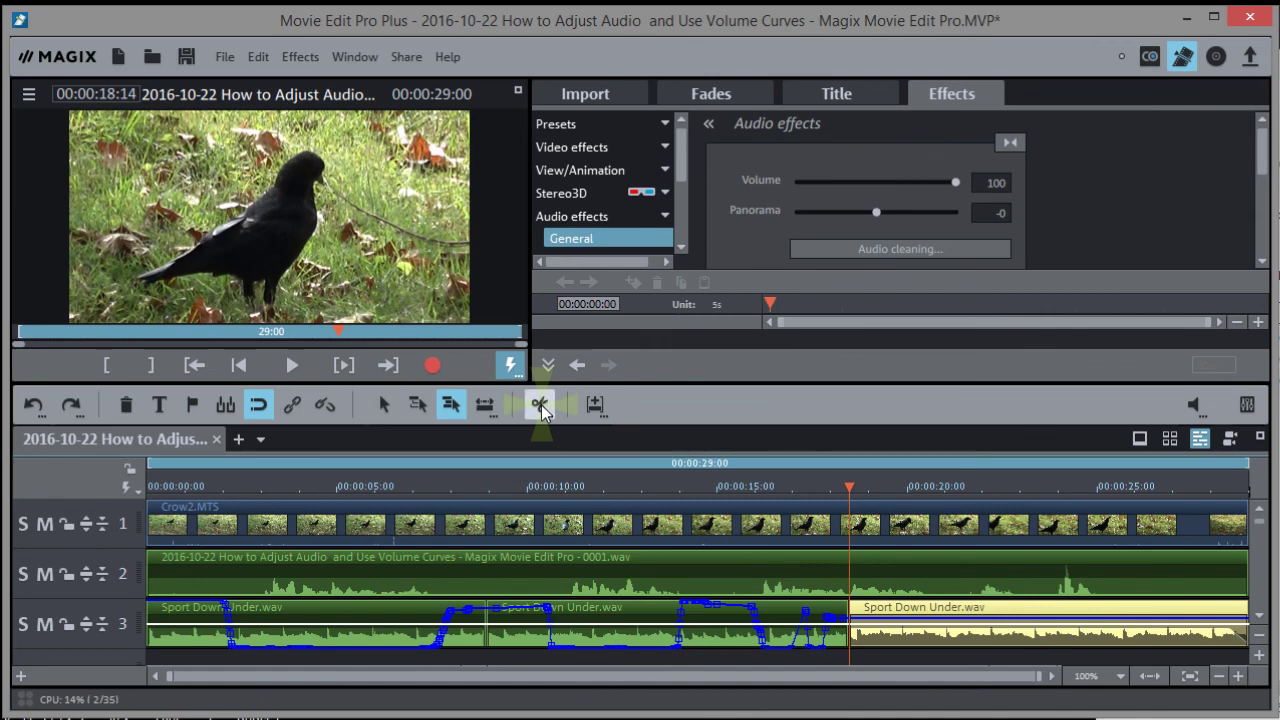
{"action": "key", "text": "Home"}
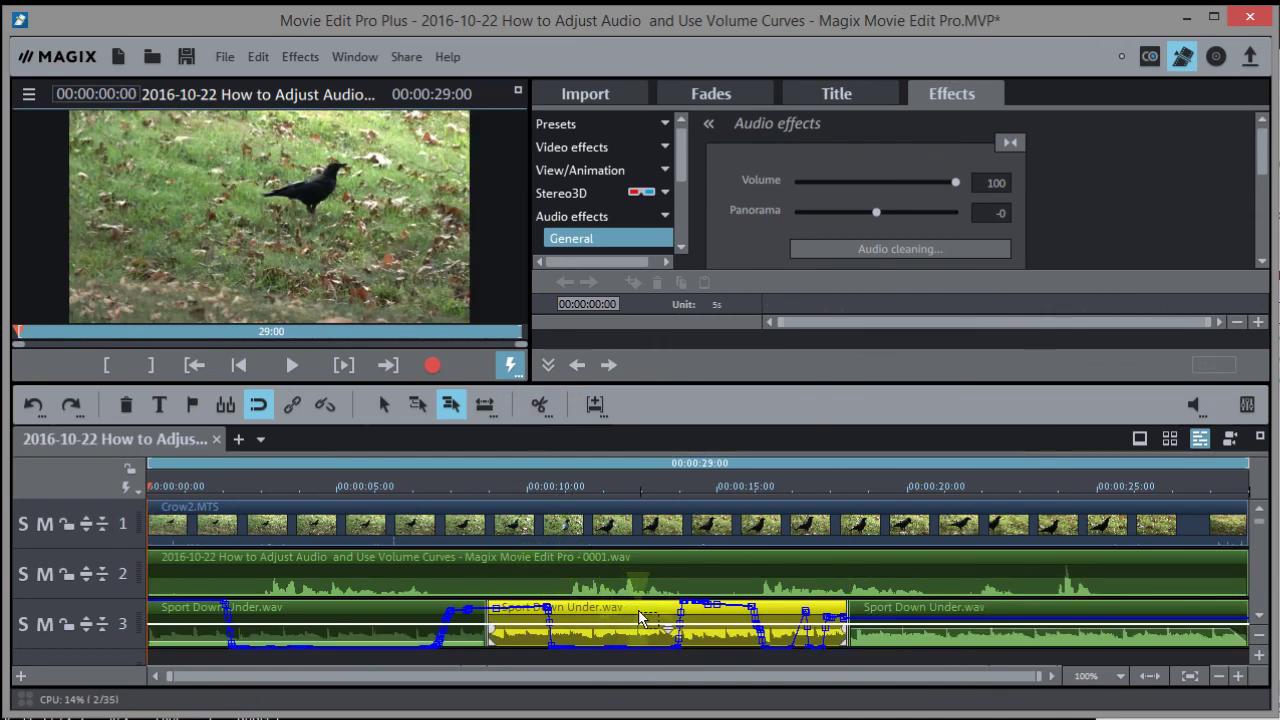
{"action": "right_click", "coordinate": [640, 617]}
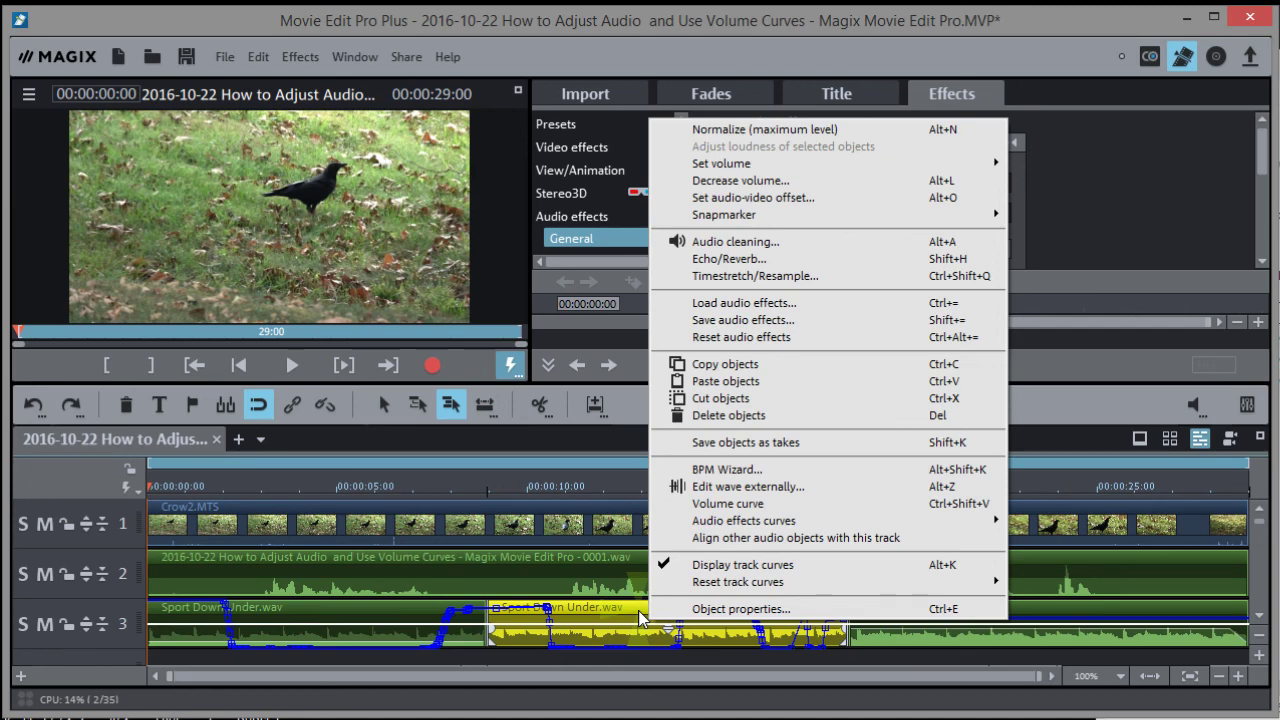
- Clear the music track's recorded volume curve with Reset track curves > Volume
{"action": "key", "text": "Escape"}
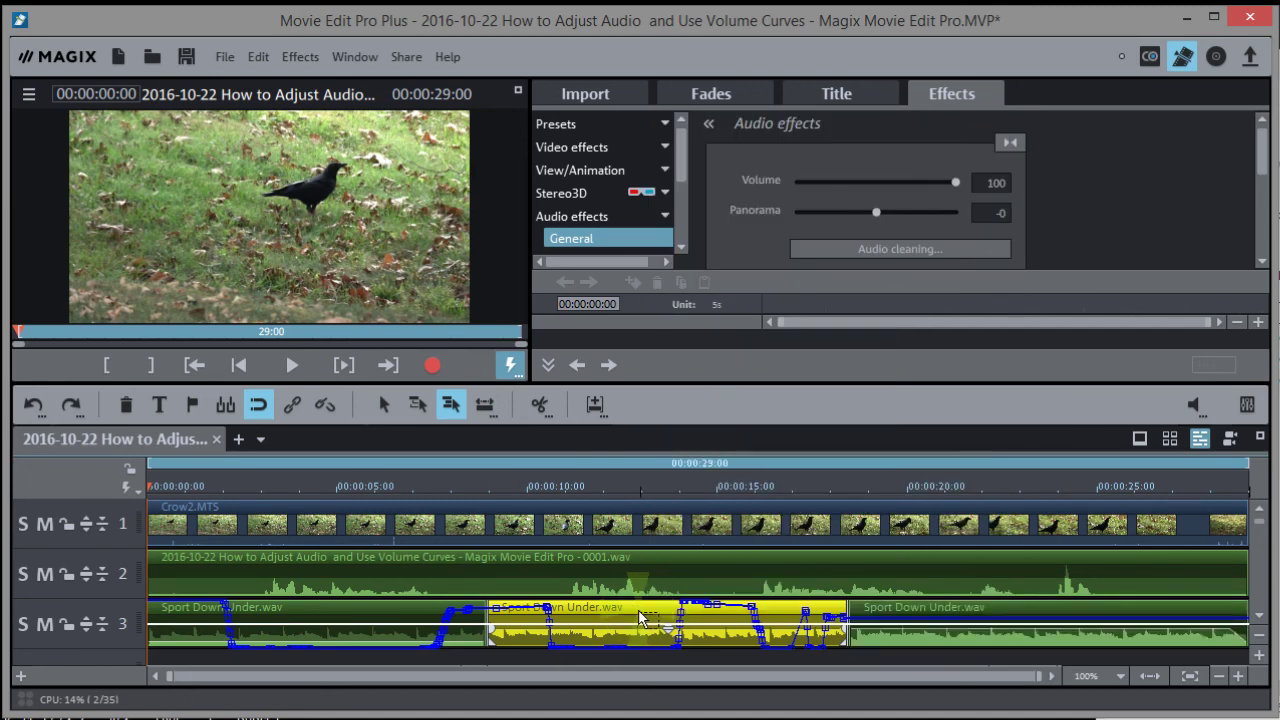
{"action": "right_click", "coordinate": [640, 617]}
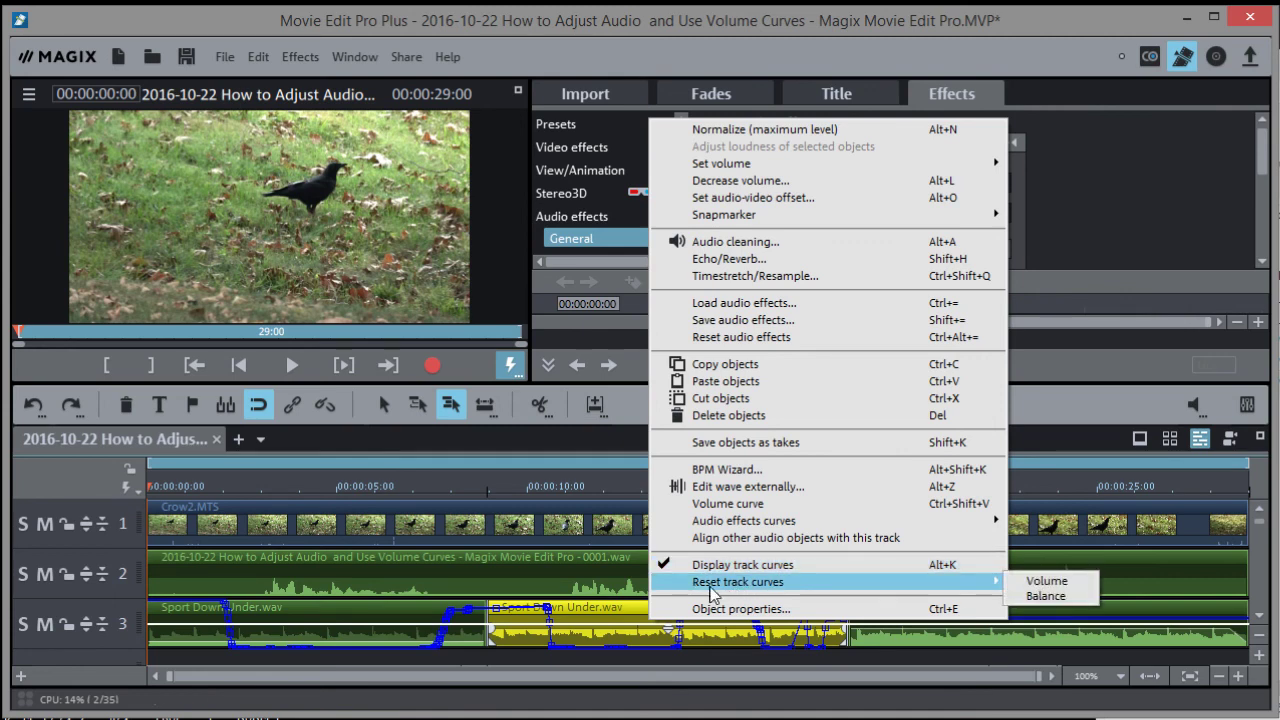
{"action": "mouse_move", "coordinate": [738, 581]}
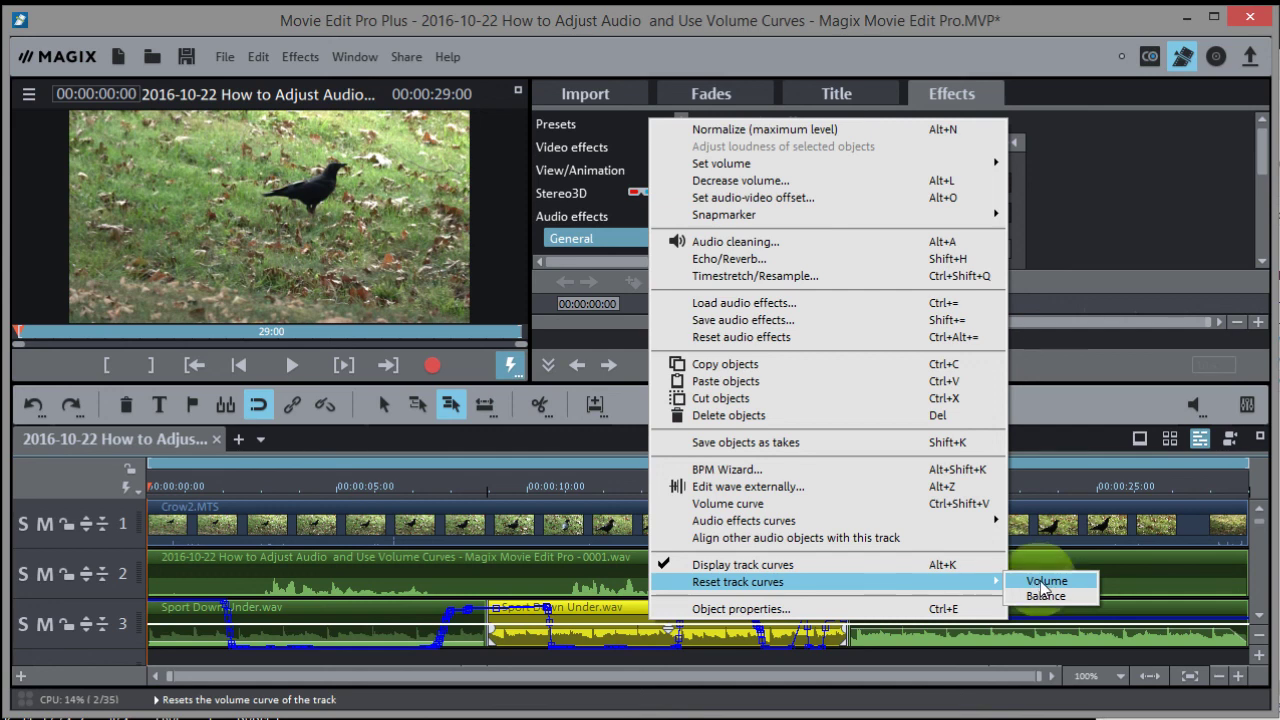
{"action": "left_click", "coordinate": [1044, 582]}
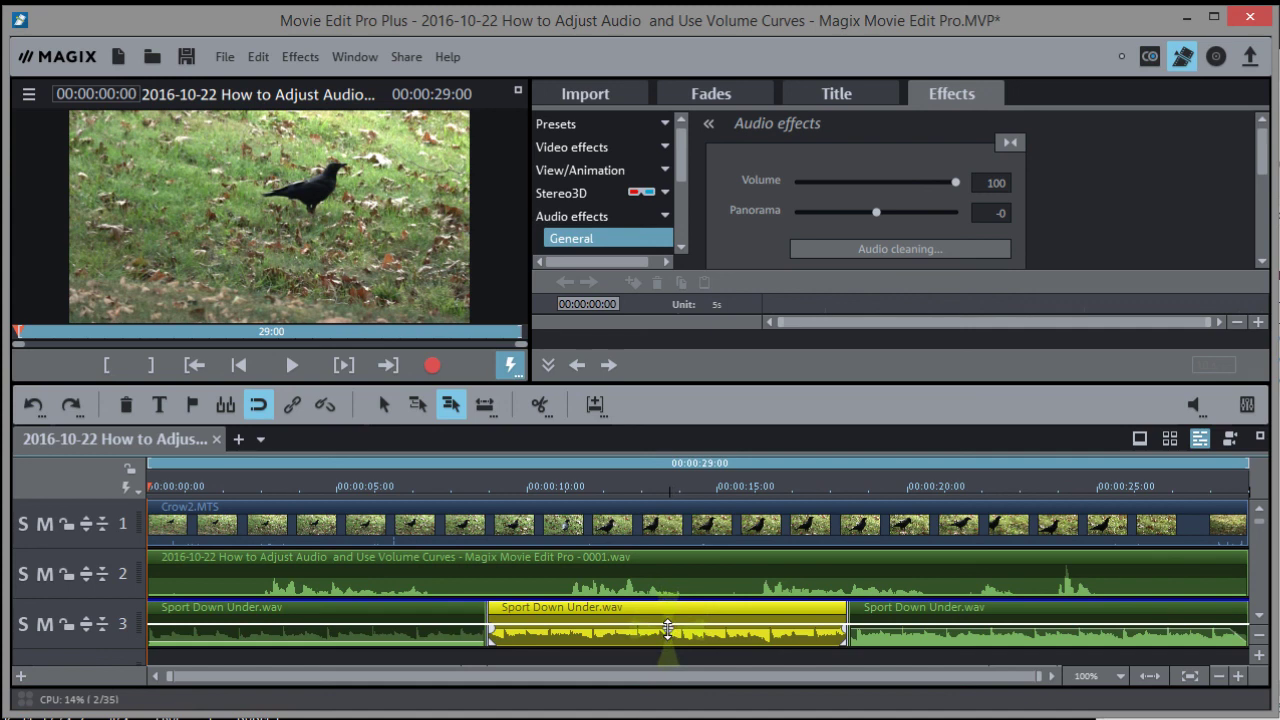
- Set the music objects' volumes: first -16 dB, middle about -6.6 dB, last -0.8 dB
{"action": "left_click_drag", "start_coordinate": [667, 628], "coordinate": [667, 557]}
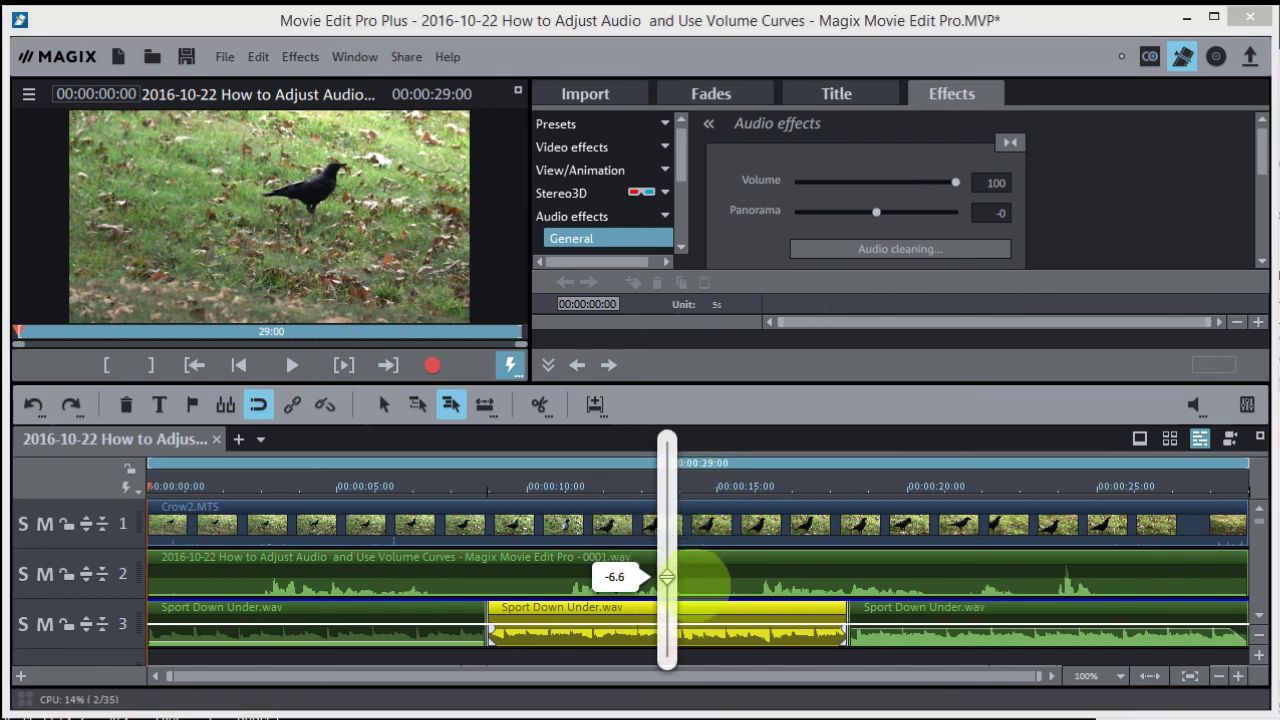
{"action": "left_click_drag", "start_coordinate": [667, 577], "coordinate": [668, 624]}
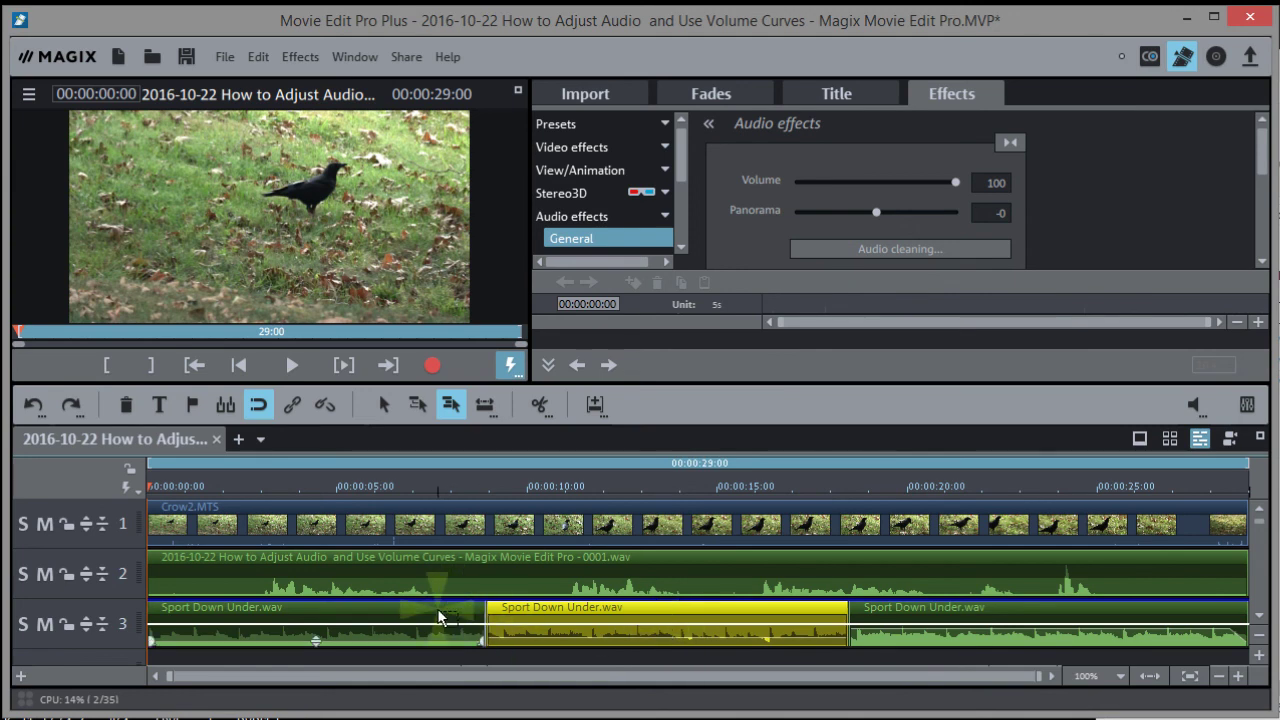
{"action": "left_click_drag", "start_coordinate": [317, 631], "coordinate": [315, 615]}
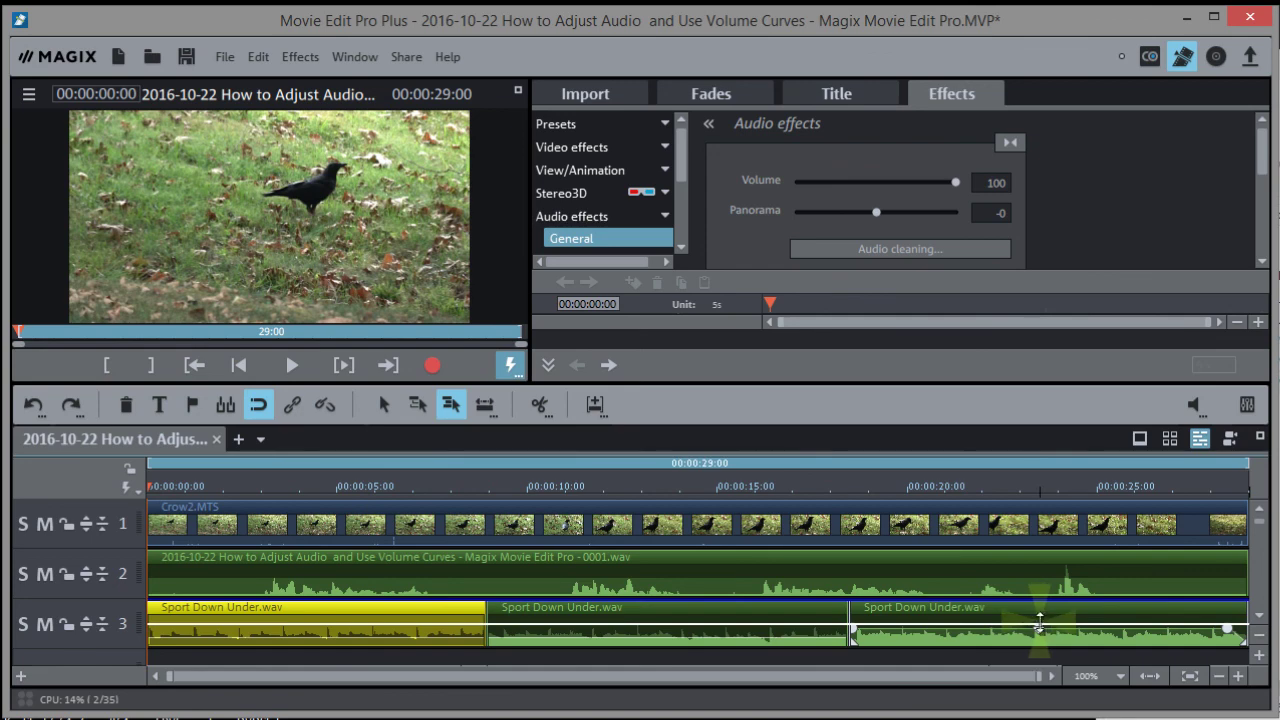
{"action": "left_click_drag", "start_coordinate": [1038, 626], "coordinate": [1036, 508]}
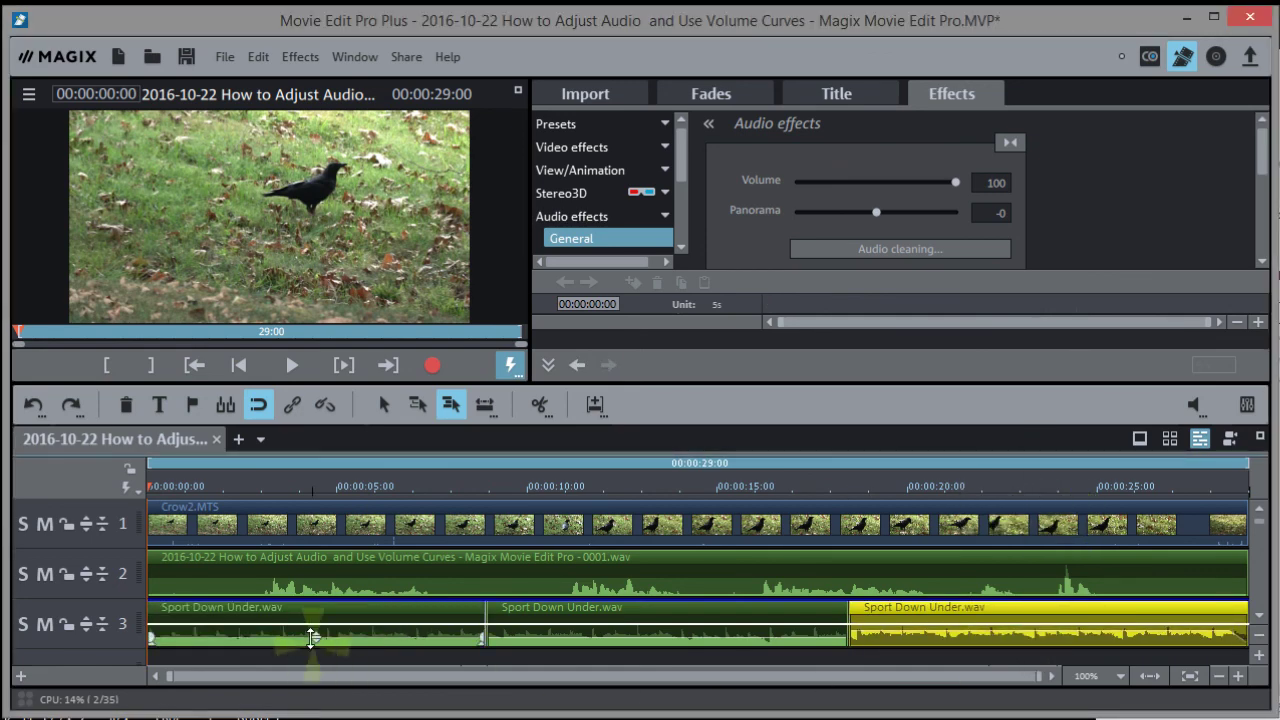
{"action": "left_click", "coordinate": [340, 615]}
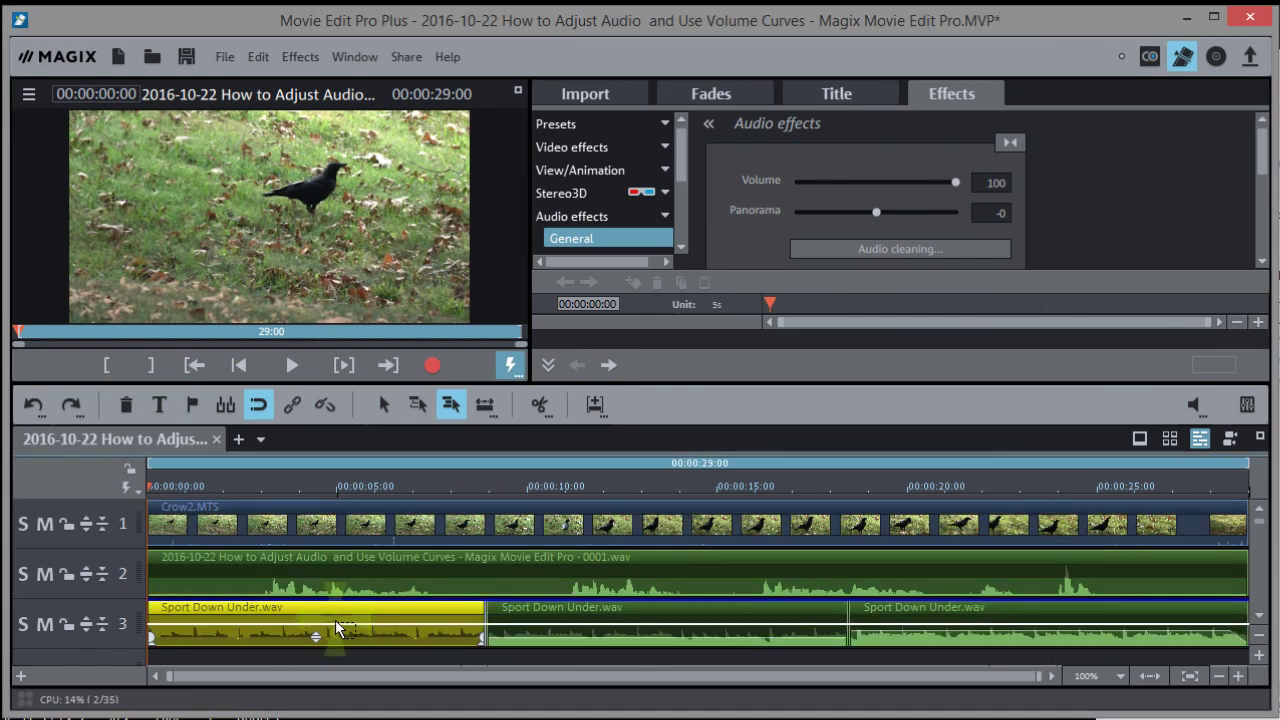
{"action": "right_click", "coordinate": [336, 622]}
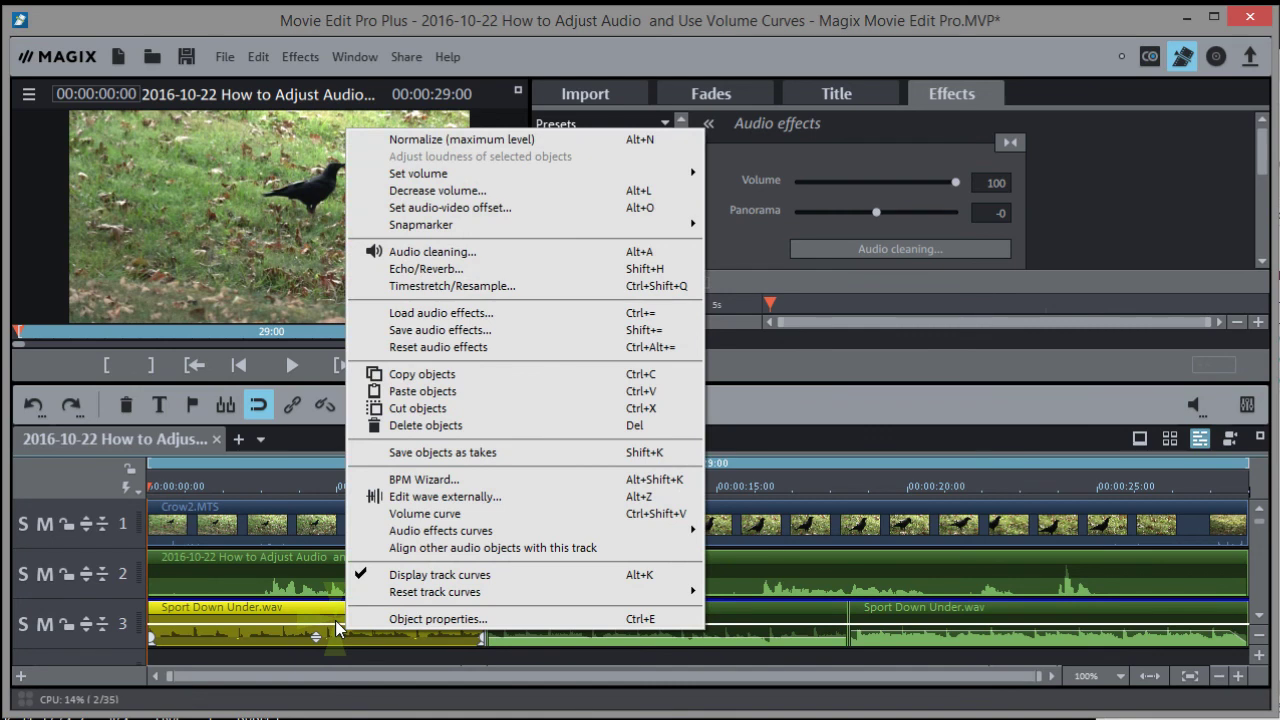
- Show the first object's Volume curve and undo to restore the recorded track automation
{"action": "left_click", "coordinate": [425, 513]}
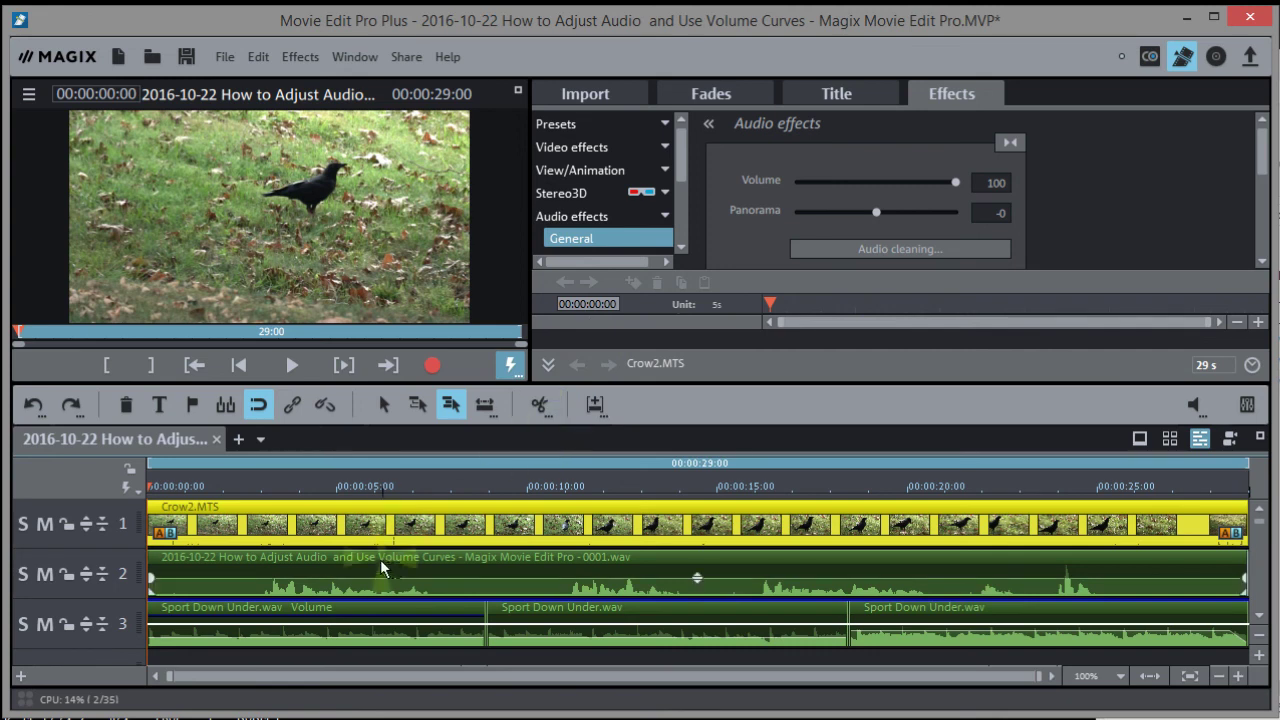
{"action": "mouse_move", "coordinate": [486, 624]}
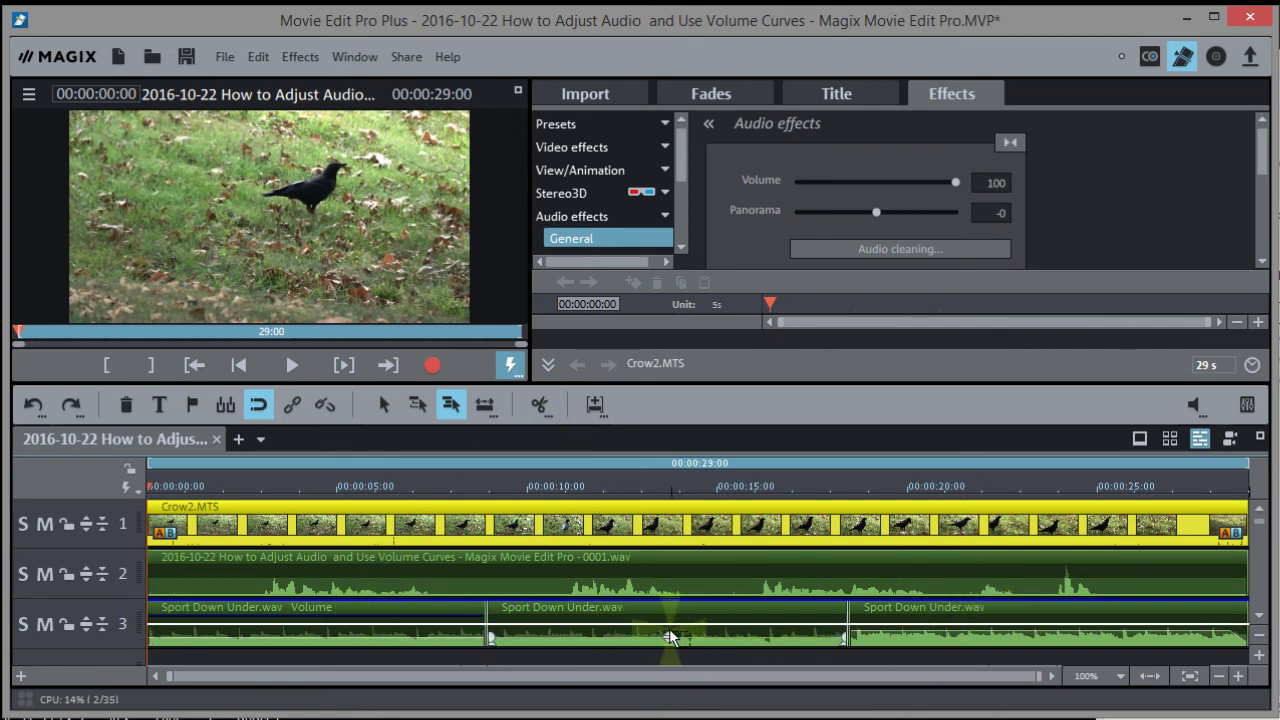
{"action": "mouse_move", "coordinate": [1000, 628]}
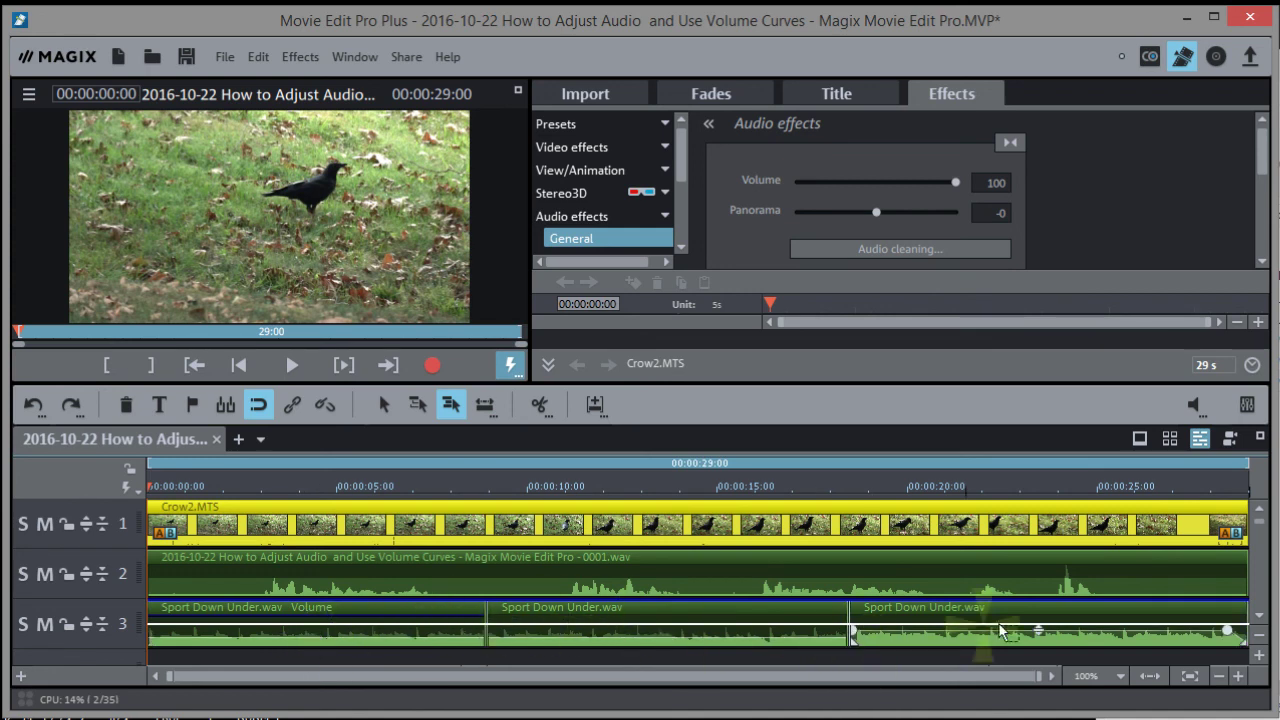
{"action": "key", "text": "ctrl+z"}
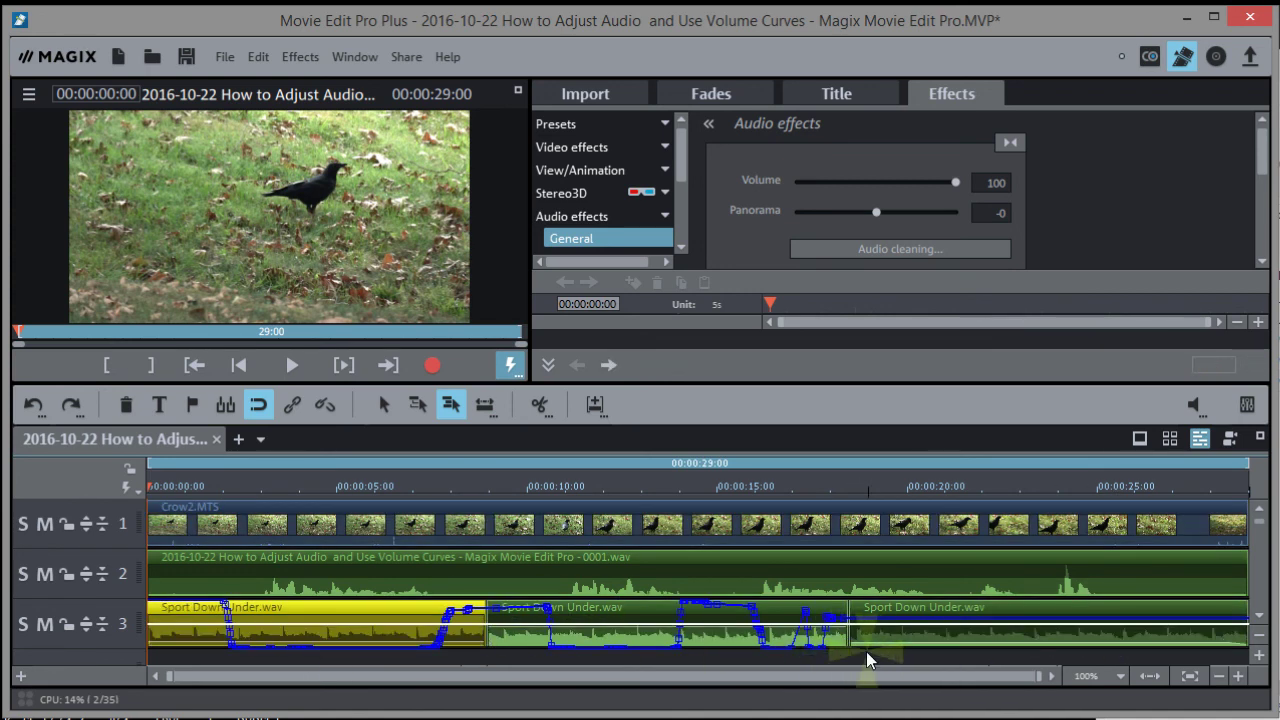